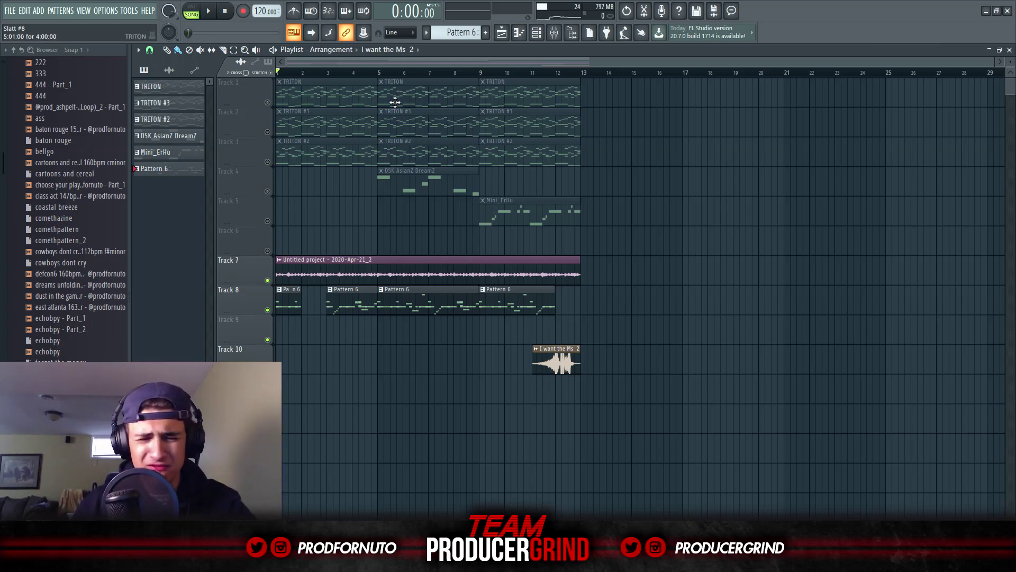
Delete the "I want the Ms 2" clip from Track 10 and shorten the Track 7 audio clip to its first two bars.
scroll(281, 195, "up", 3)
scroll(267, 174, "down", 3)
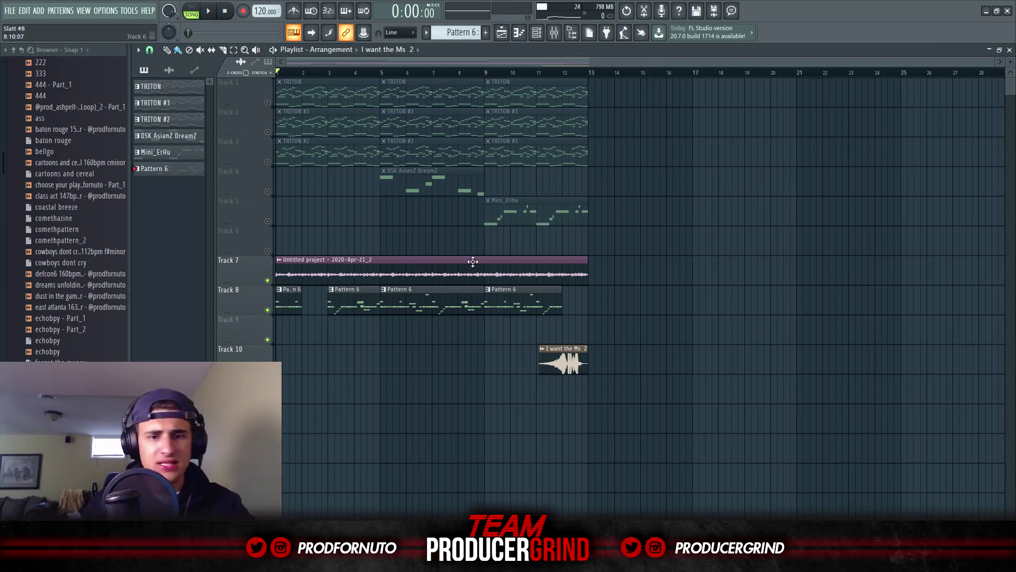
scroll(418, 336, "up", 4)
scroll(364, 347, "down", 4)
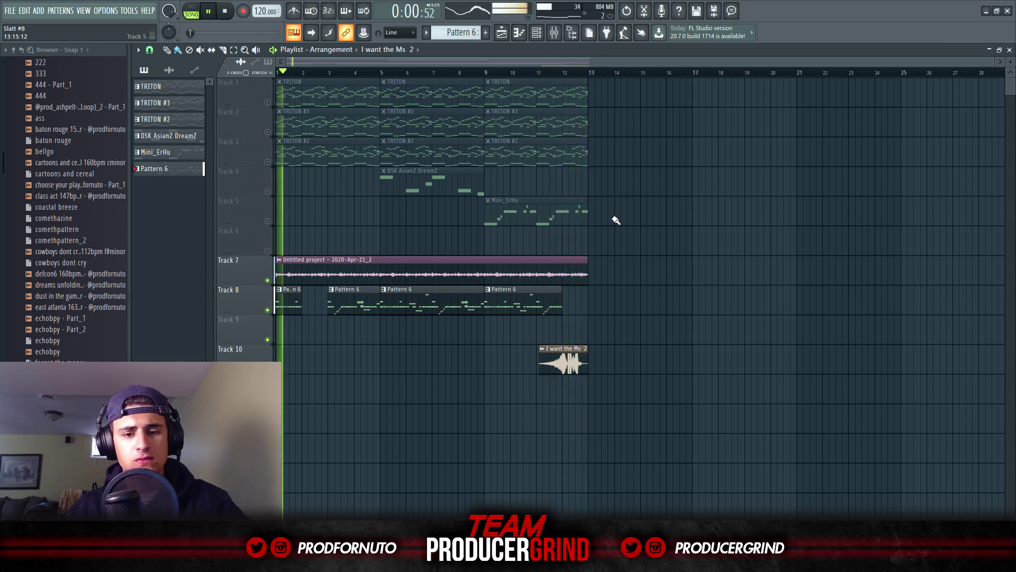
right_click(561, 360)
key("space")
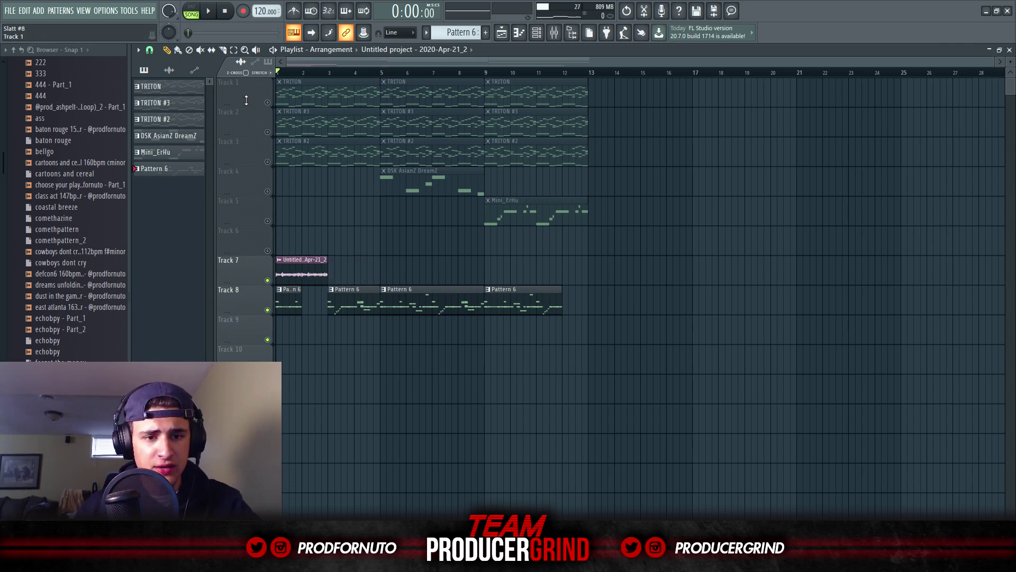
Solo Track 7 in the playlist and play the song.
key("space")
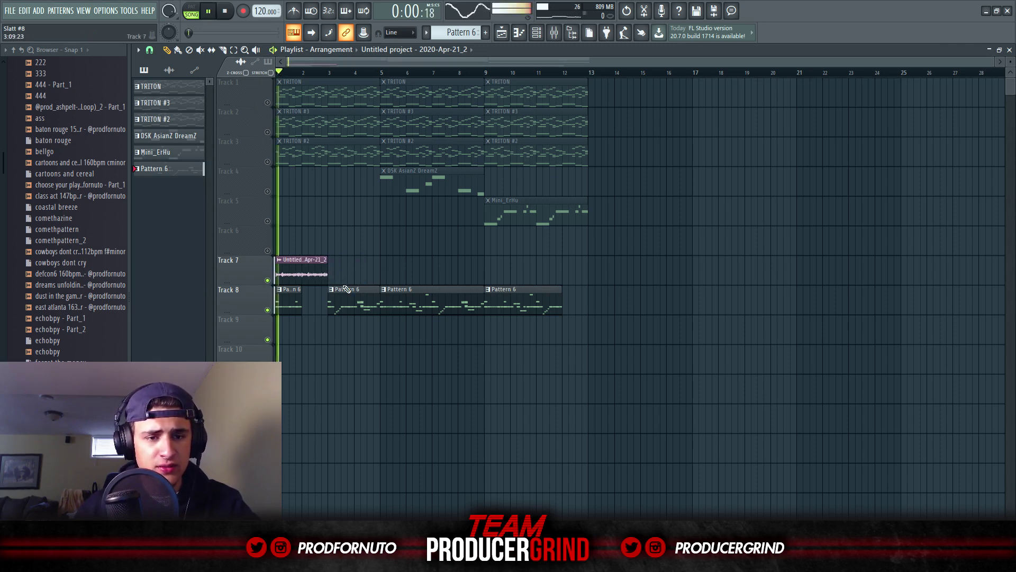
right_click(267, 280)
key("space")
Extend the Track 7 audio clip to bar 7 and cut it back to the first two bars.
left_click_drag(328, 272, 430, 276)
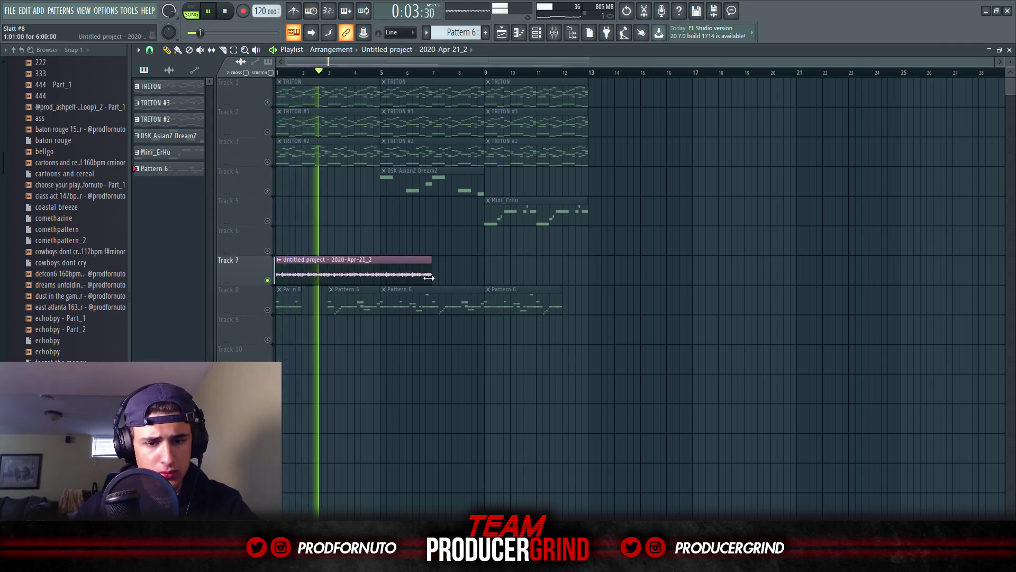
left_click(225, 51)
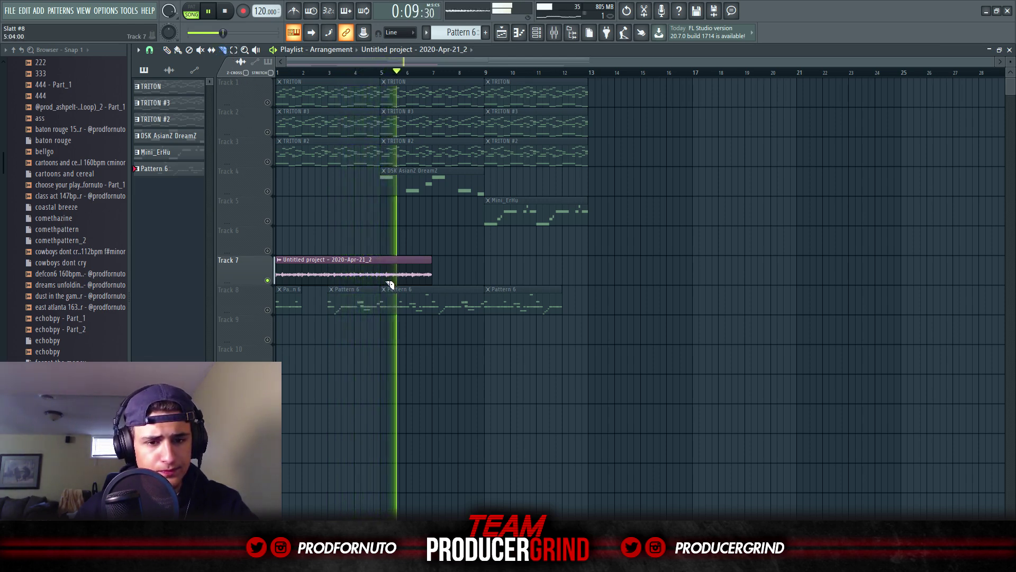
mouse_move(385, 283)
left_mouse_down()
mouse_move(386, 266)
mouse_move(298, 267)
mouse_move(310, 275)
left_mouse_up()
left_click(166, 50)
right_click(344, 263)
Repeat the two-bar audio clip five times along Track 7, filling it up to bar 13.
key("ctrl+b")
key("ctrl+b")
key("ctrl+b")
key("ctrl+b")
key("ctrl+b")
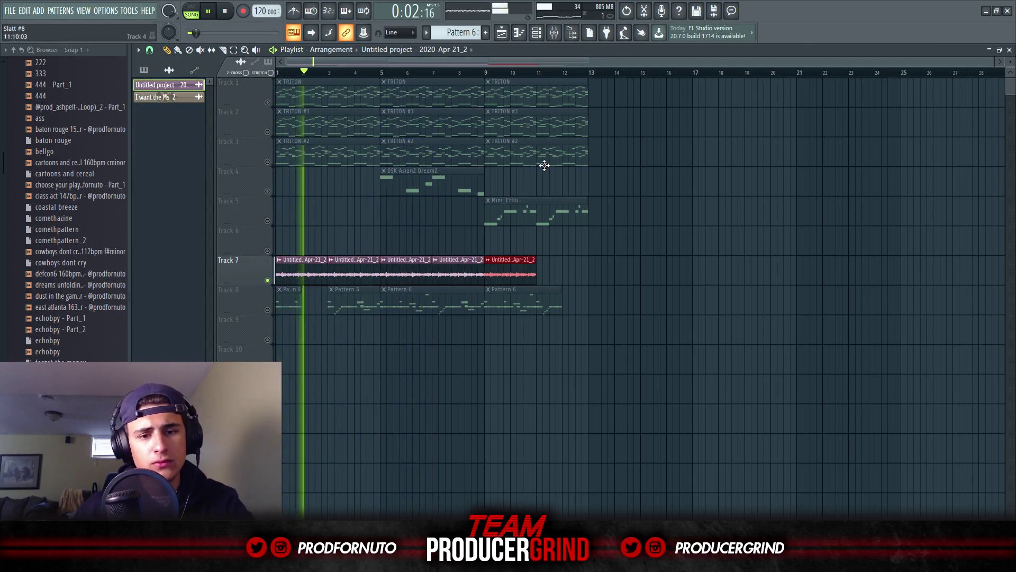
Open the Track 7 audio clip's settings and add the HalfTime effect to slot 4 of mixer Insert 5.
double_click(309, 273)
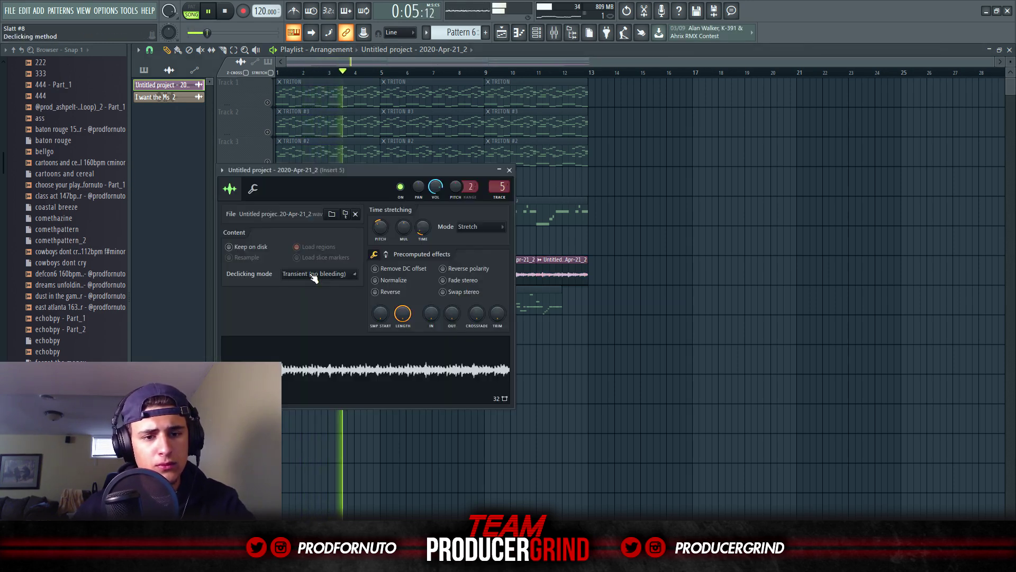
left_click(554, 33)
left_click(909, 140)
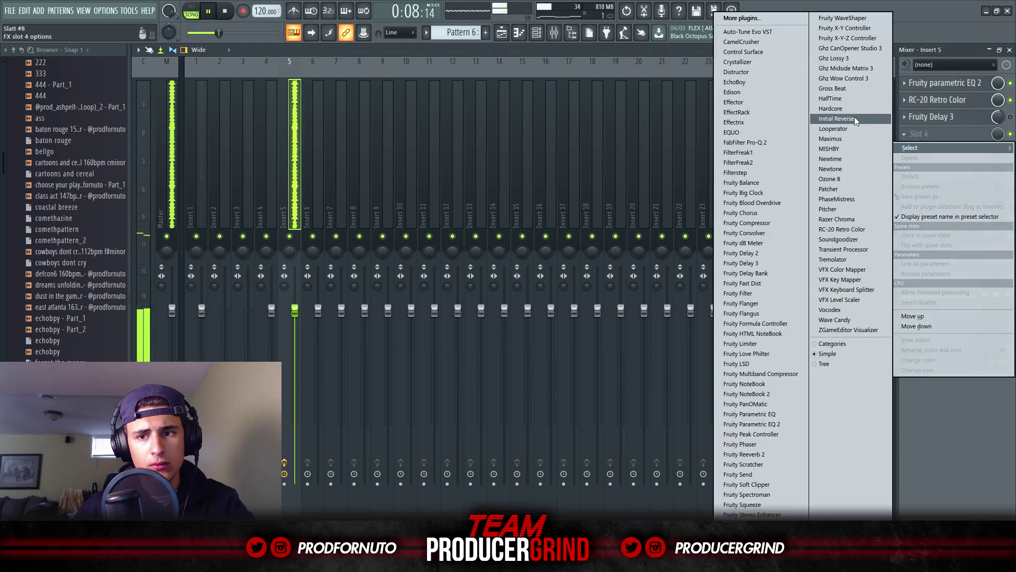
left_click(856, 97)
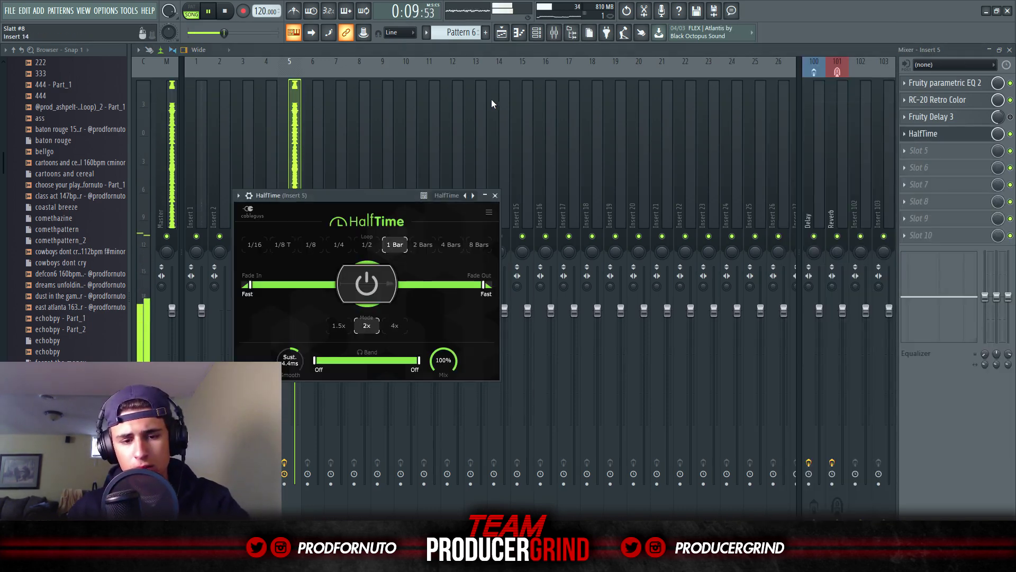
Show all channels in the channel rack, return to the playlist and stop playback.
left_click(538, 36)
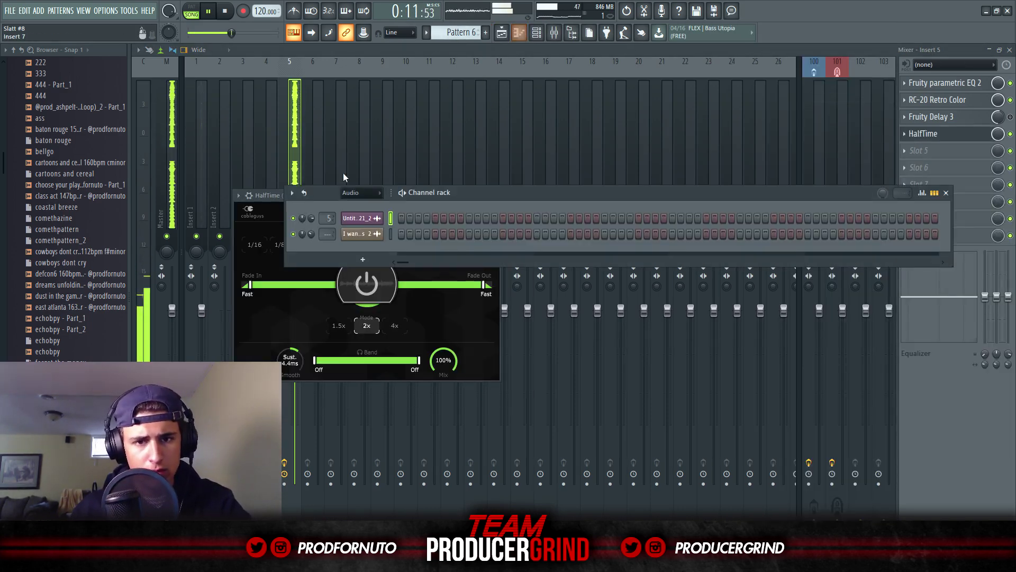
left_click(347, 205)
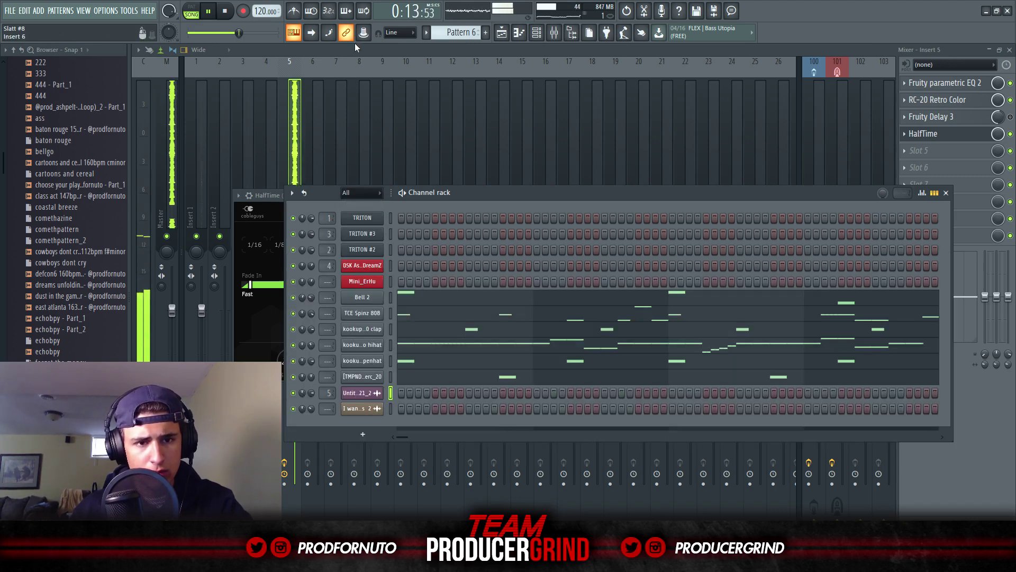
left_click(501, 34)
key("space")
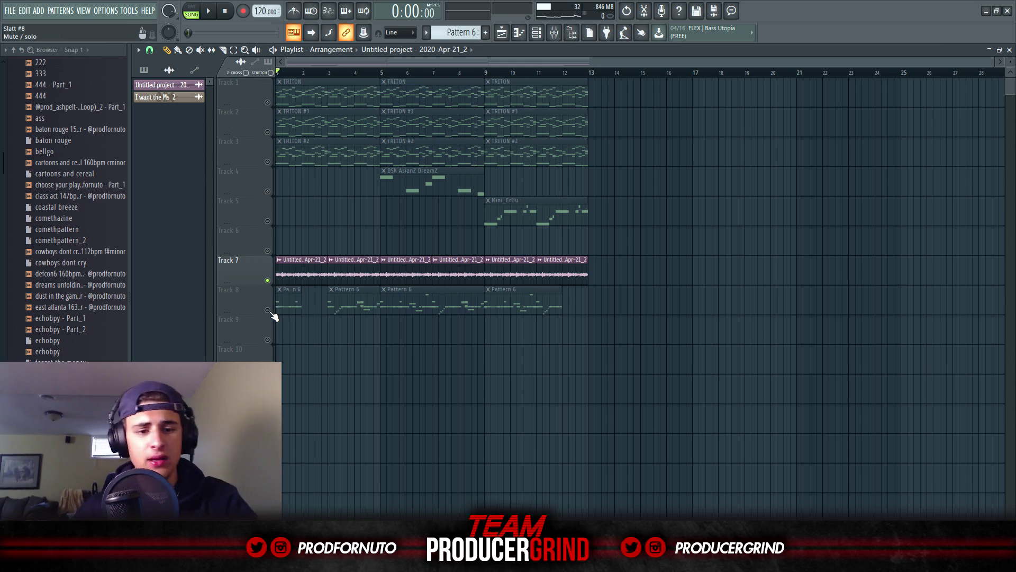
Open the TCE Spinz 808 channel's notes in the piano roll and transpose them all up one semitone.
double_click(280, 272)
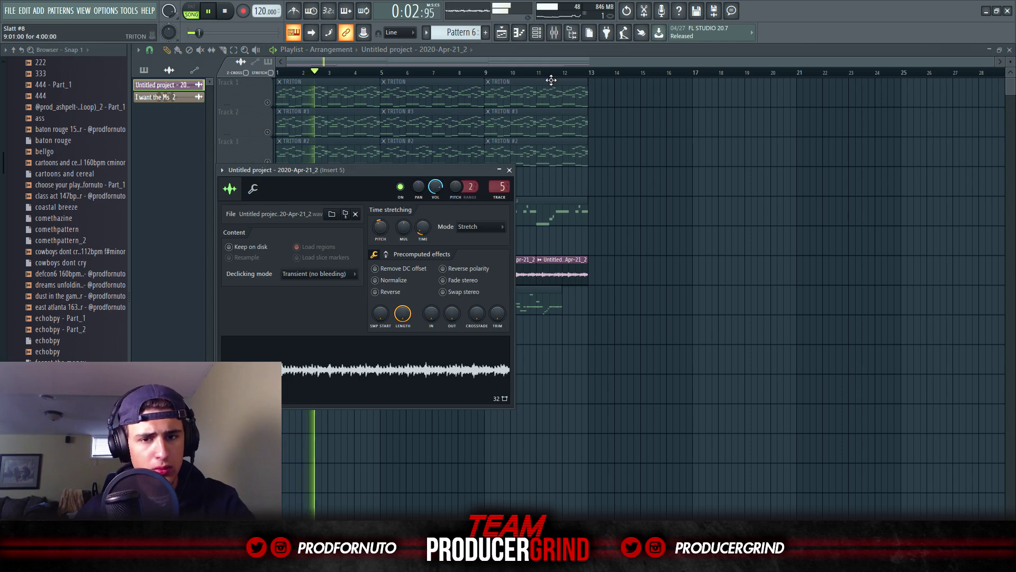
left_click(536, 32)
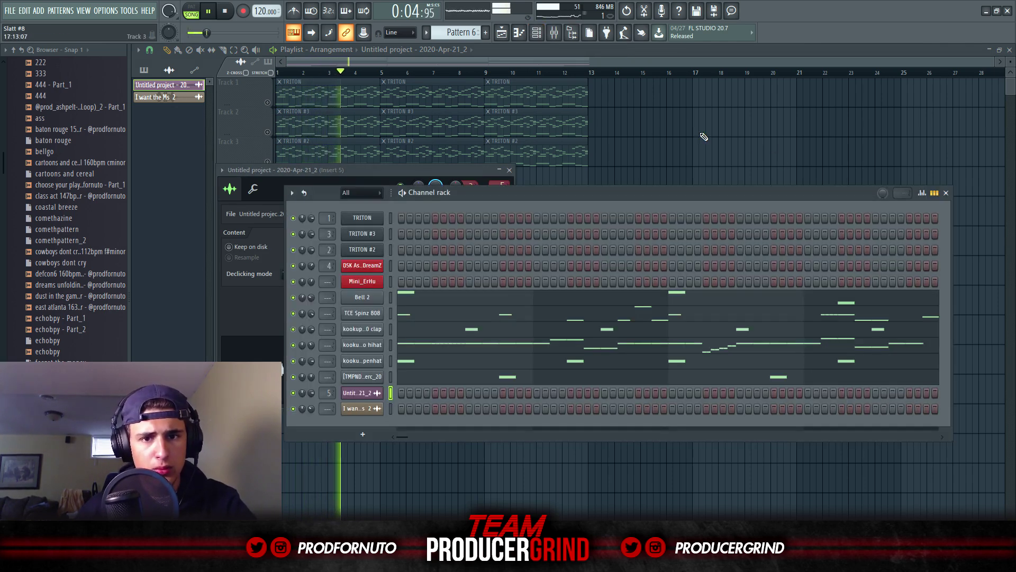
left_click(564, 34)
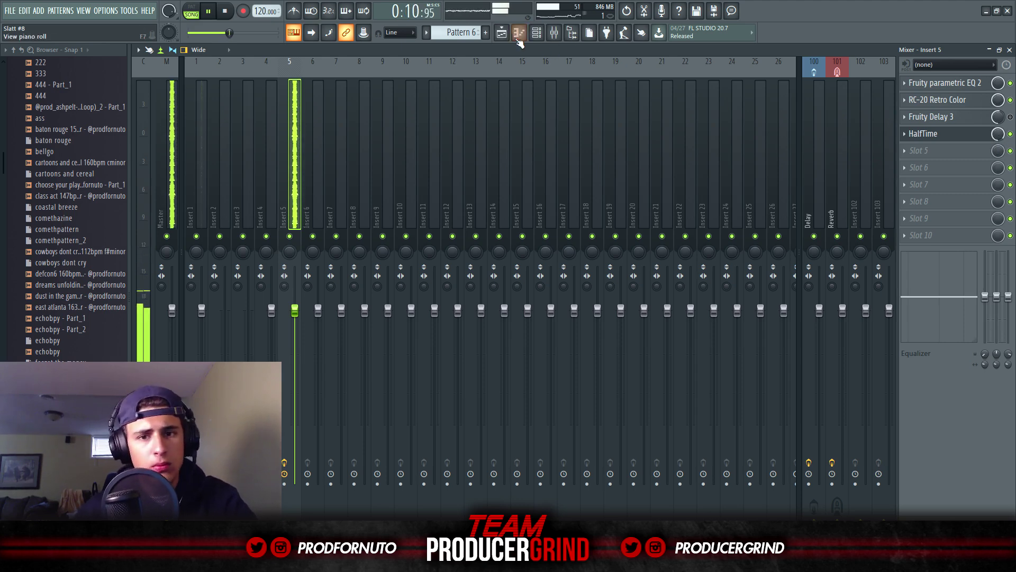
left_click(536, 33)
left_click(440, 323)
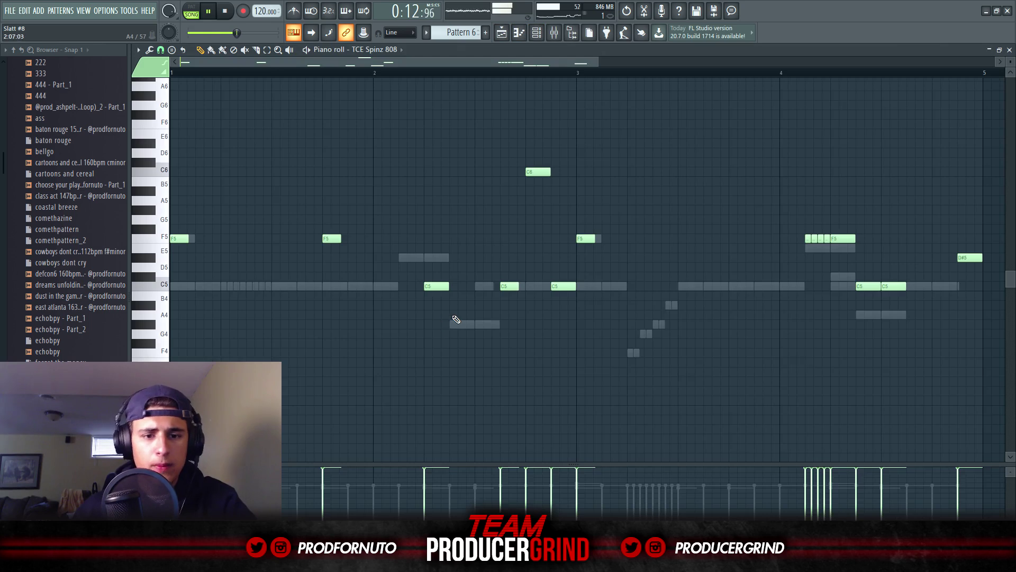
key("space")
key("shift+Up")
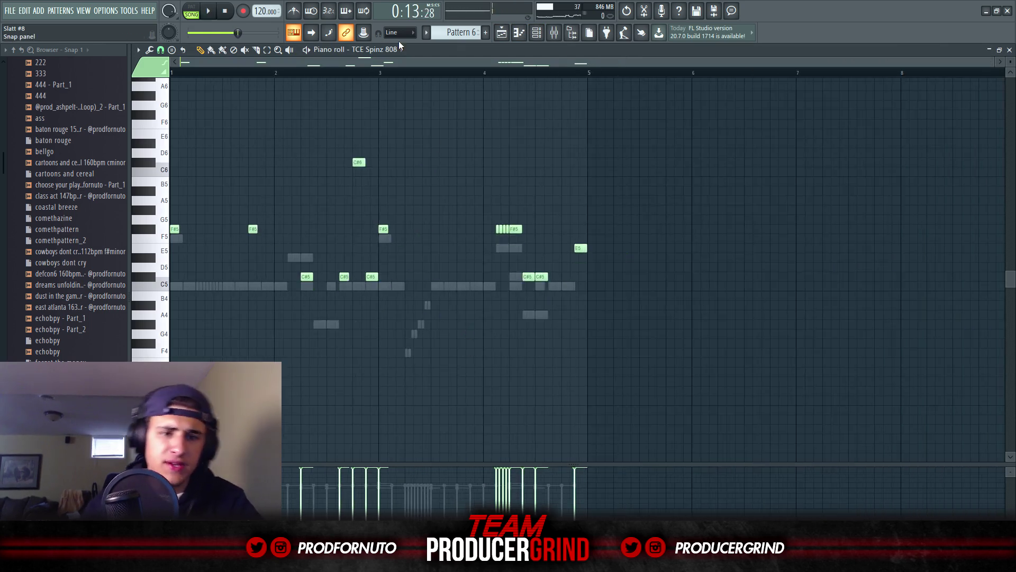
Unmute Track 8 in the playlist and mute the Bell 2 channel in the channel rack.
left_click(502, 33)
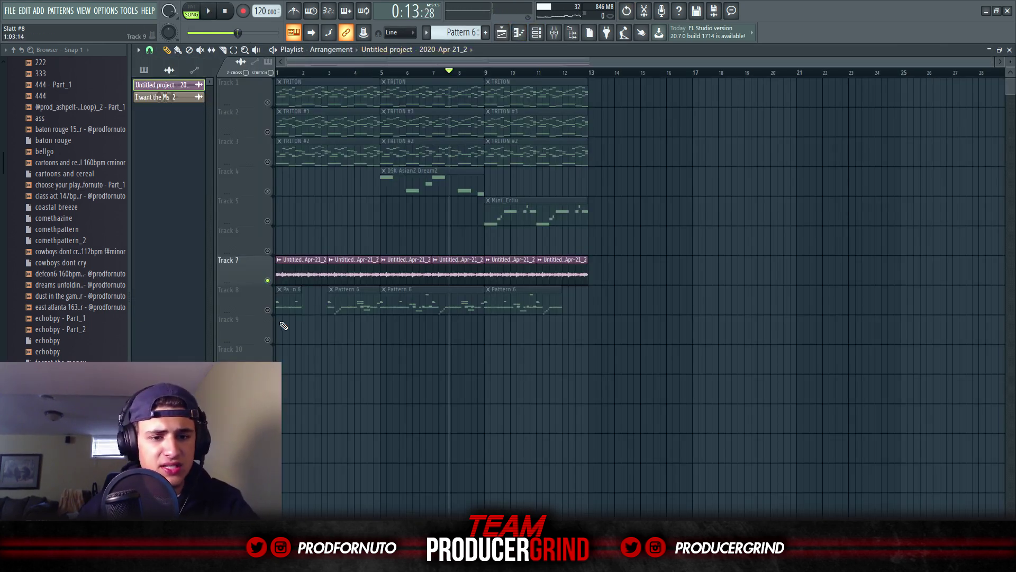
left_click(267, 310)
left_click(554, 33)
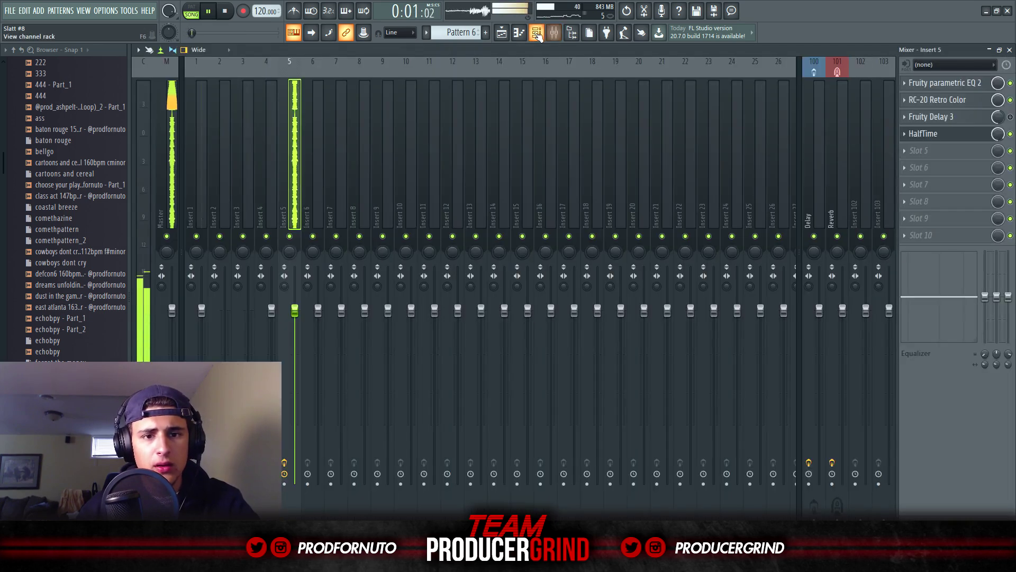
left_click(537, 33)
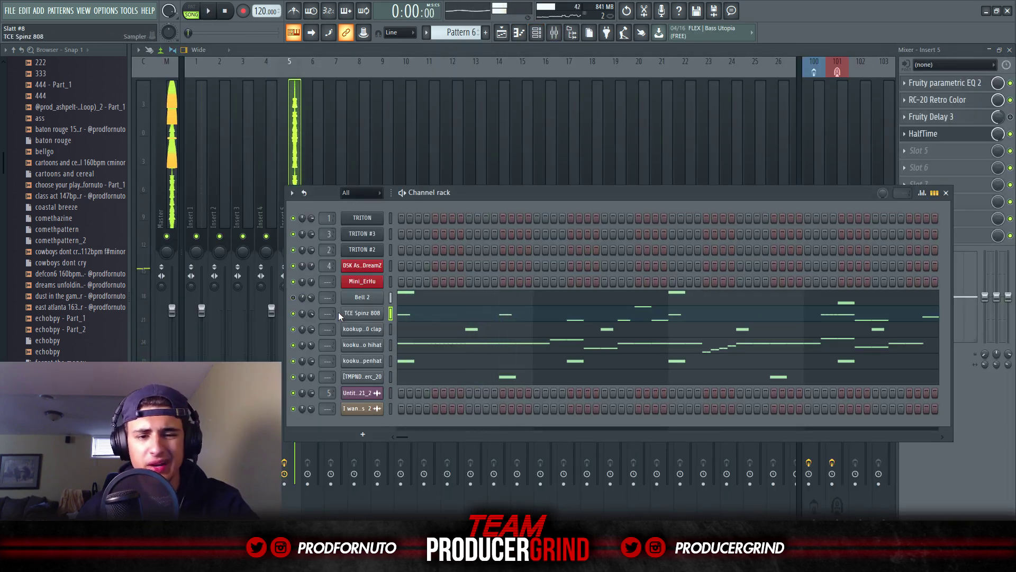
Check the mac 10 clap's notes in the piano roll and return to the channel rack.
left_click(415, 325)
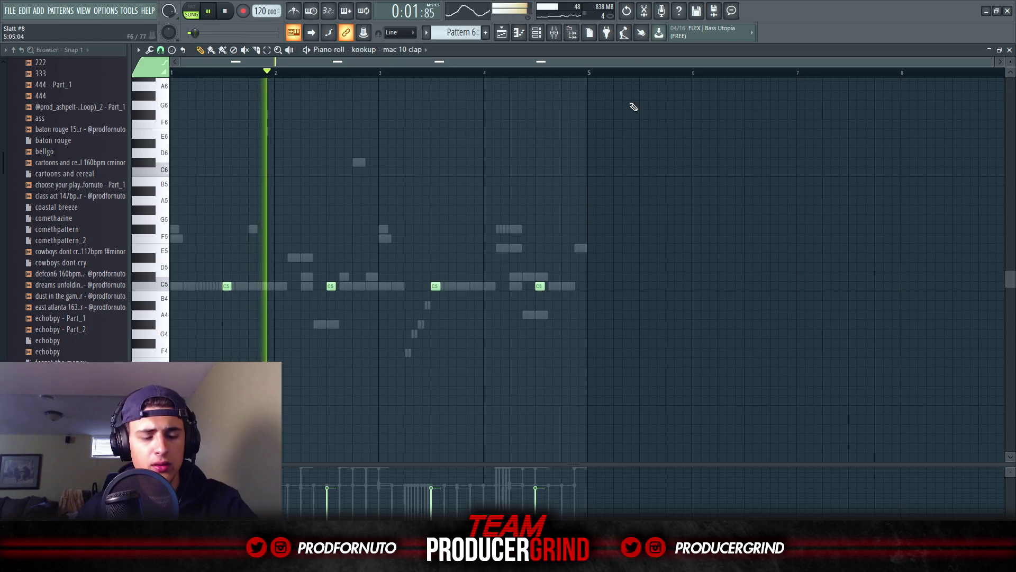
left_click(545, 35)
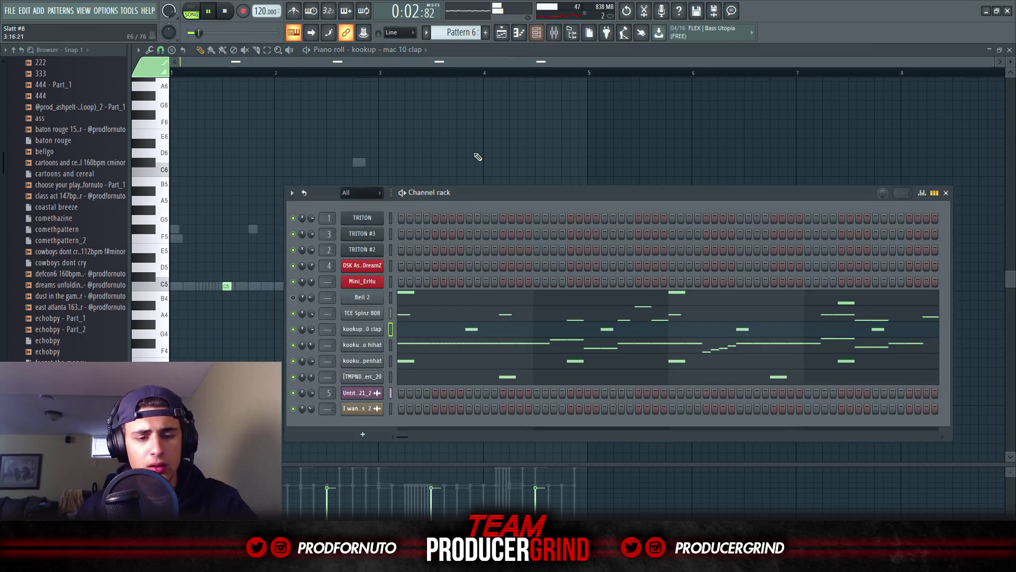
left_click(362, 313)
Delete the three later Pattern 6 clips from Track 8, keeping only the short one at bar 1.
key("F5")
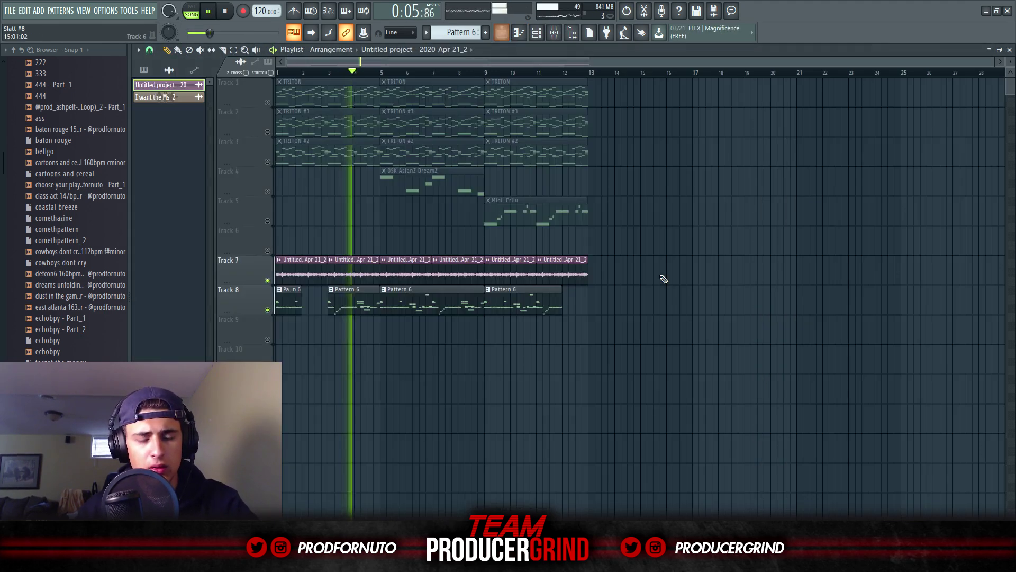
right_click(354, 308)
right_click(432, 310)
right_click(523, 311)
key("space")
Extend the first Pattern 6 clip on Track 8 to four bars and repeat it twice up to bar 13.
left_click_drag(302, 300, 334, 305)
key("ctrl+b")
key("ctrl+b")
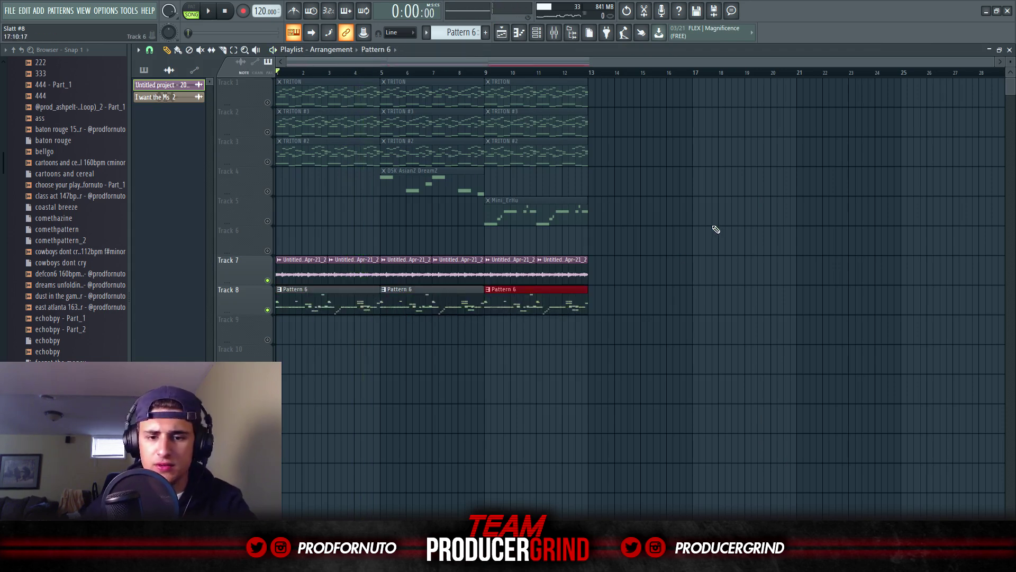
Reopen the TCE Spinz 808 notes and delete the C#6 note and the last two C#5 notes in bar 2.
key("ctrl+d")
key("space")
key("F6")
left_click(470, 312)
key("space")
key("space")
right_click(357, 162)
right_click(345, 277)
right_click(371, 277)
Add a C5 note to the 808 in the second half of bar 2 and an F#5 note late in bar 3.
key("space")
key("space")
key("space")
scroll(344, 282, "up", 3)
left_click(363, 287)
key("space")
scroll(363, 296, "down", 3)
left_click_drag(359, 287, 345, 287)
key("space")
key("space")
key("space")
left_click(459, 229)
key("space")
Lower the 808 roll at the start of bar 4 to C#5 and delete the two C#5 notes following it.
left_click_drag(488, 216, 515, 277)
right_click(541, 277)
right_click(528, 277)
Add a C#6 note to the 808 directly after the roll in bar 4 and audition it.
scroll(516, 277, "up", 3)
key("space")
left_click(553, 75, "ctrl")
left_click(407, 73)
key("space")
key("space")
key("space")
left_click(552, 165)
left_click_drag(553, 165, 528, 165)
key("space")
key("space")
key("space")
Delete the E5 note at the end of bar 4 in the 808 and add a C6 note near the bar's end.
right_click(633, 248)
left_click(605, 165)
key("space")
left_click_drag(604, 172, 600, 173)
scroll(624, 177, "down", 3)
key("space")
Mute the melodic channels and the 808 in the channel rack, and open the eskimo hihat's notes in the piano roll.
left_click(536, 33)
left_click(537, 33)
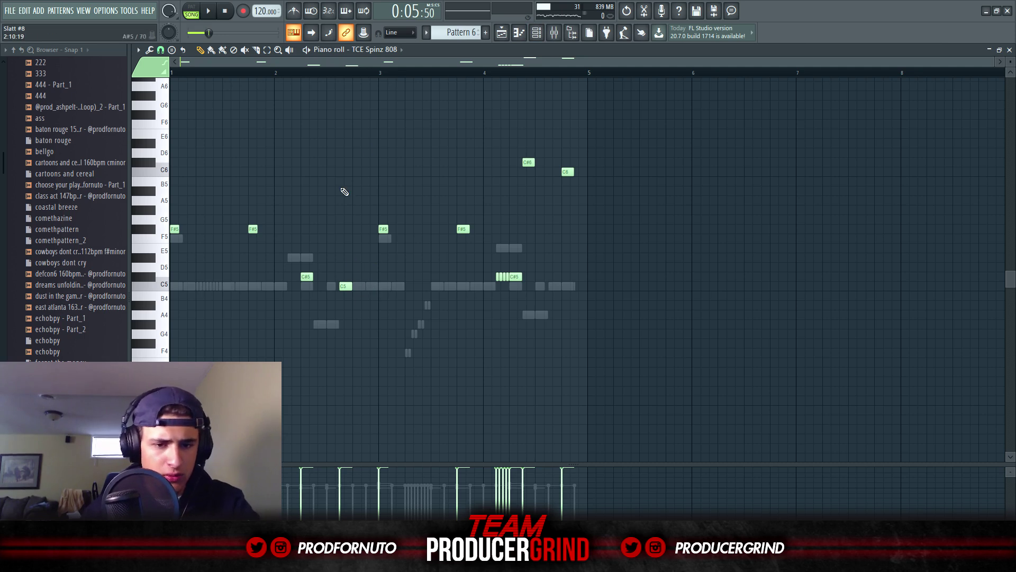
left_click(537, 33)
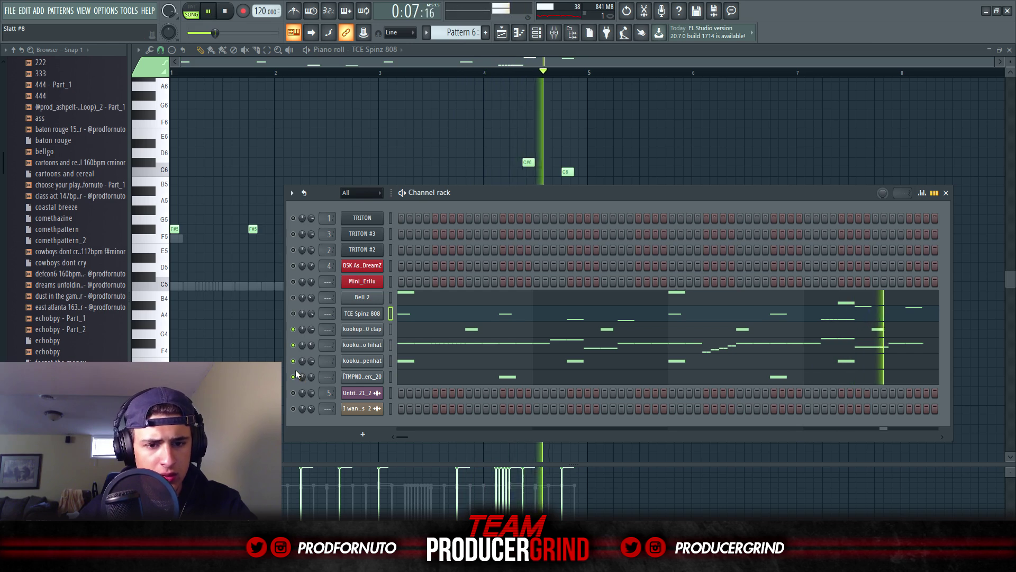
left_click(364, 345)
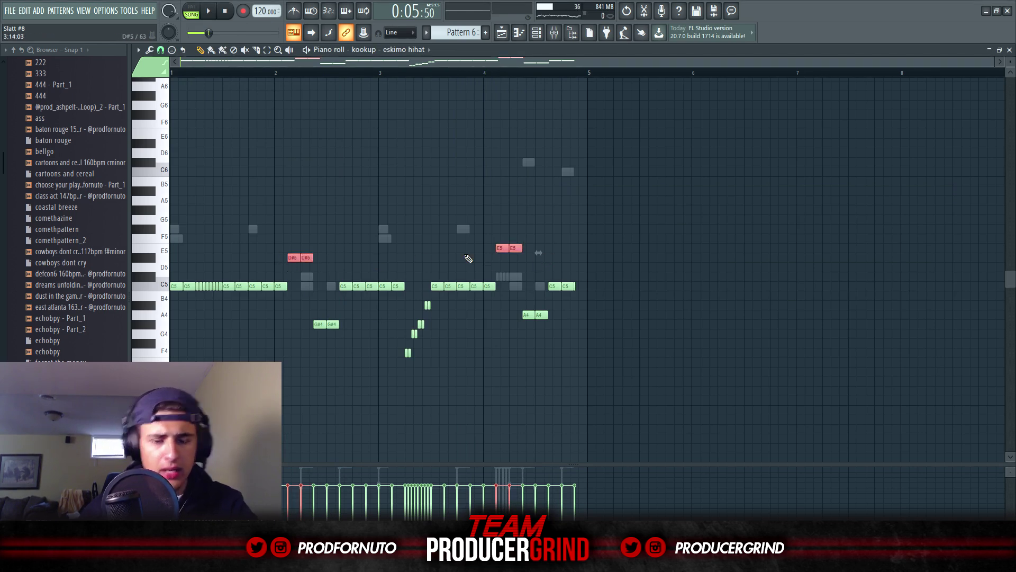
Lower the high D#5 and E5 hi-hat pairs in bars 2 and 4 by an octave and play them back.
key("ctrl+Down")
key("shift+Up")
key("space")
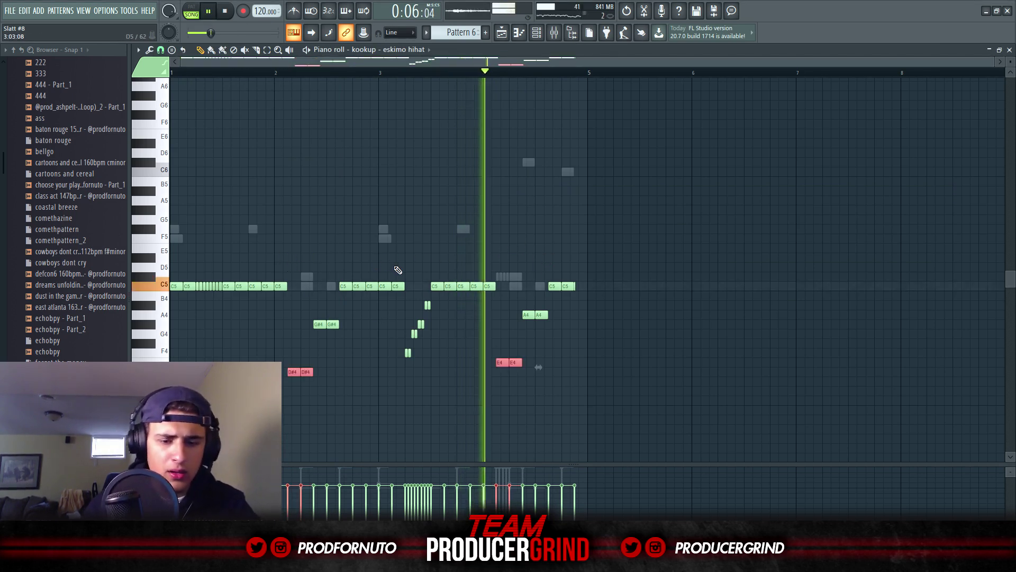
Raise the selected hi-hat pairs by semitones to C5 in bar 2 and C#5 in bar 4, and deselect them.
key("shift+Up")
key("shift+Up")
key("shift+Up")
key("shift+Up")
key("shift+Up")
key("shift+Up")
key("shift+Up")
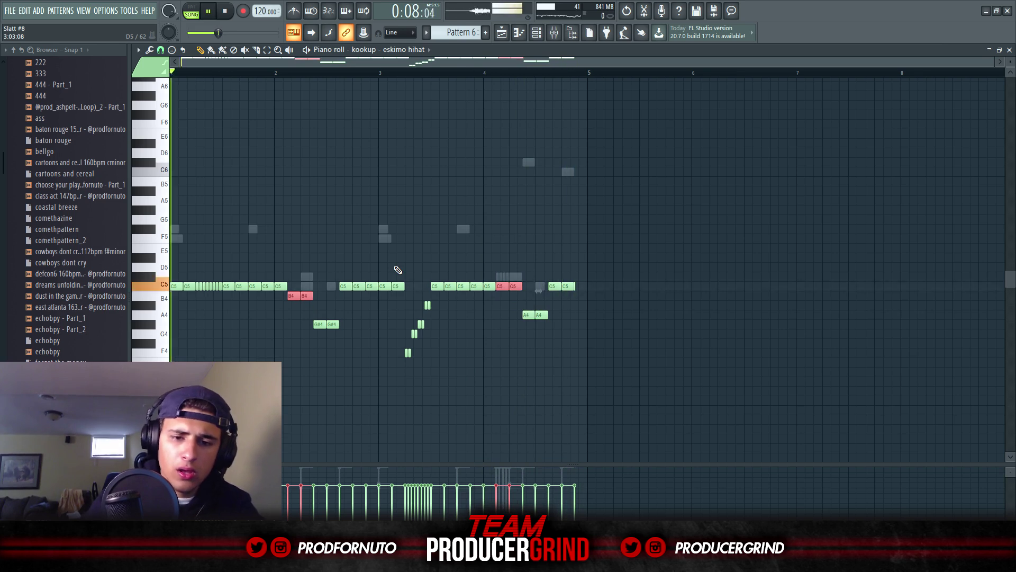
key("space")
key("shift+Up")
key("space")
key("space")
key("space")
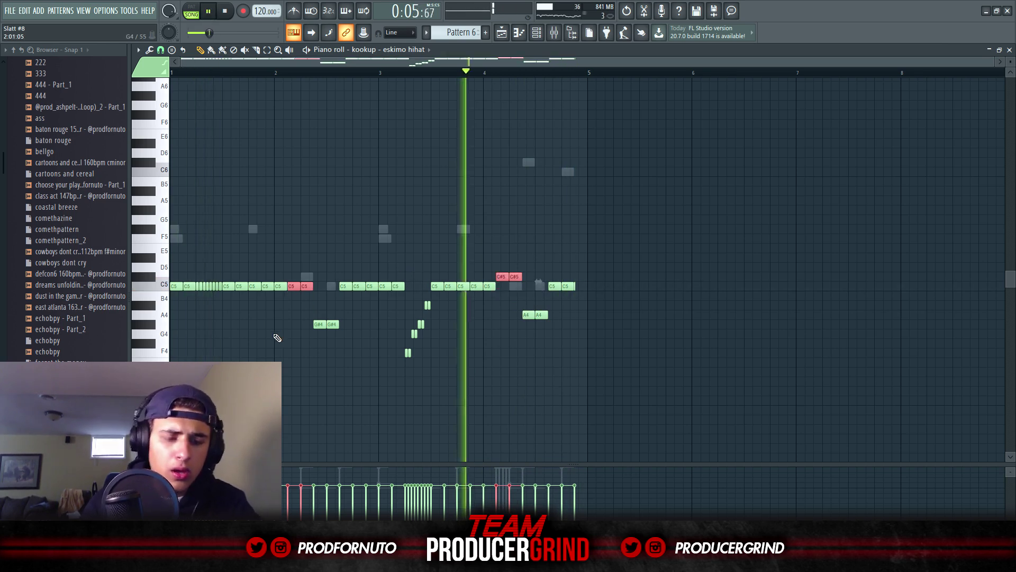
key("space")
key("ctrl+d")
Replace the third C5 hi-hat note in bar 2 with a roll of four short C5 notes.
scroll(182, 323, "up", 5)
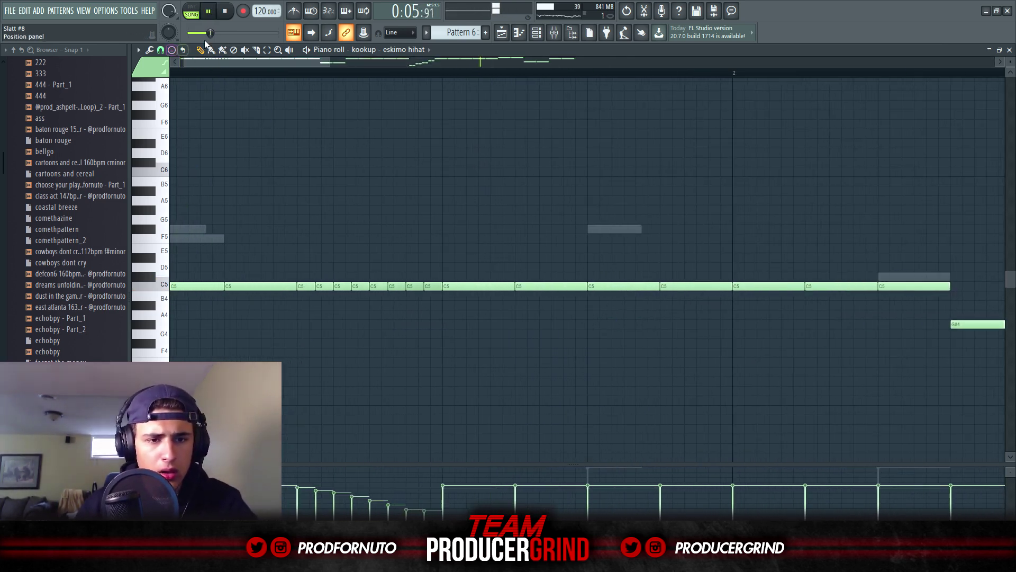
scroll(334, 234, "down", 2)
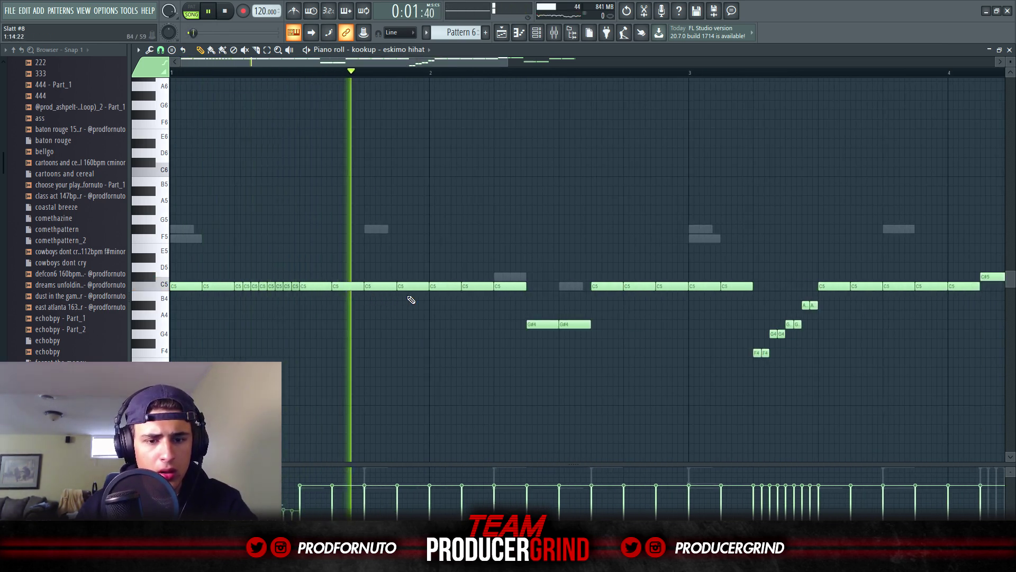
scroll(500, 292, "up", 2)
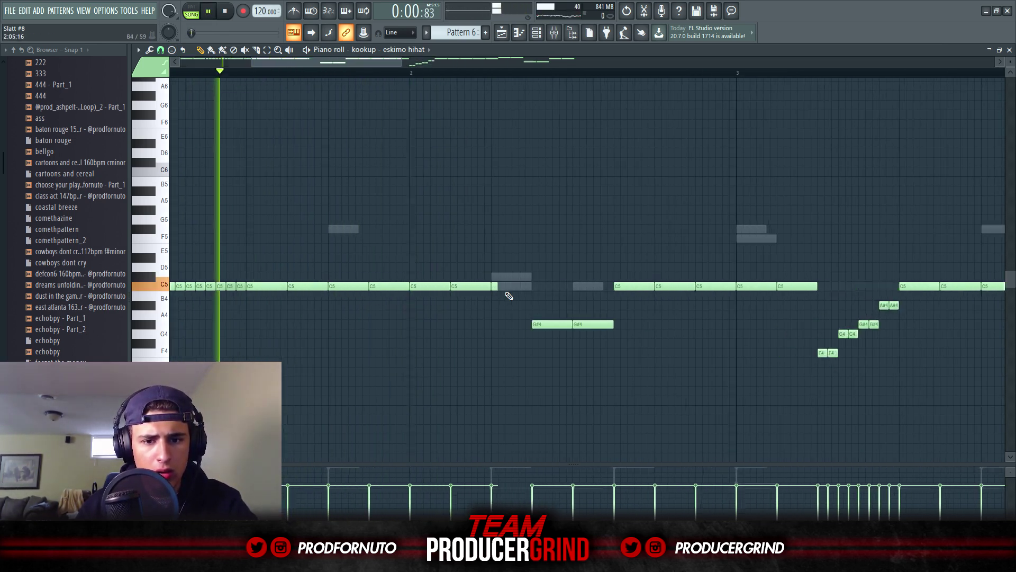
left_click(498, 289)
left_click(509, 288)
left_click(520, 288)
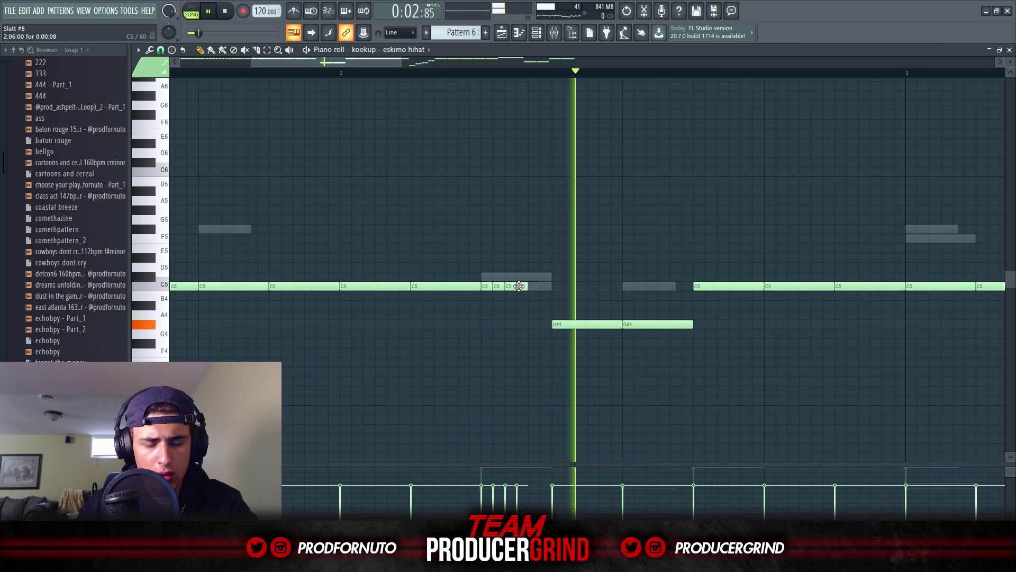
Turn the seventh hi-hat note of bar 2 into a four-note G#4 roll and lower the bar's last note to F#4.
scroll(534, 290, "down", 2)
key("space")
key("space")
left_click_drag(586, 286, 586, 323)
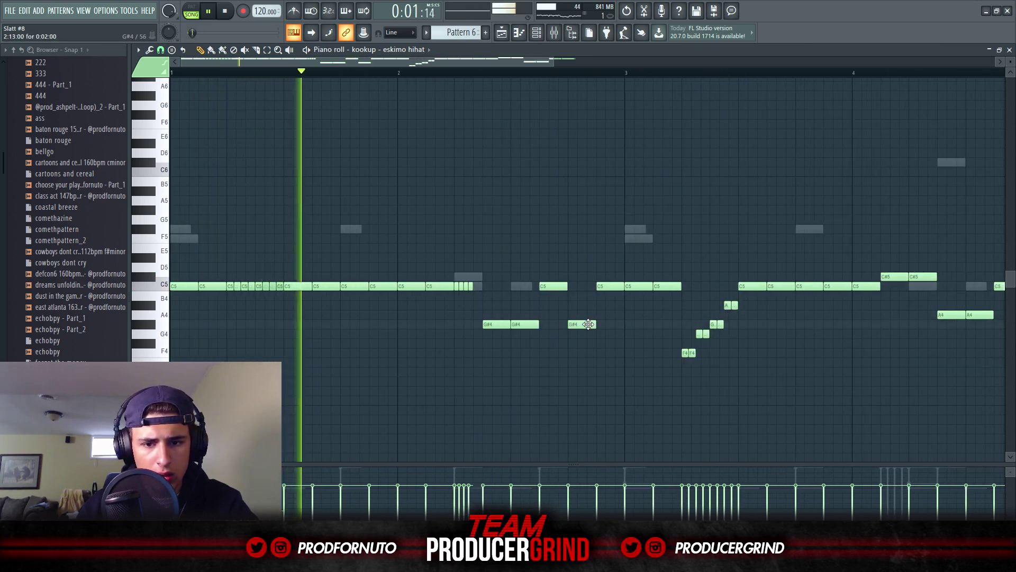
scroll(582, 324, "up", 2)
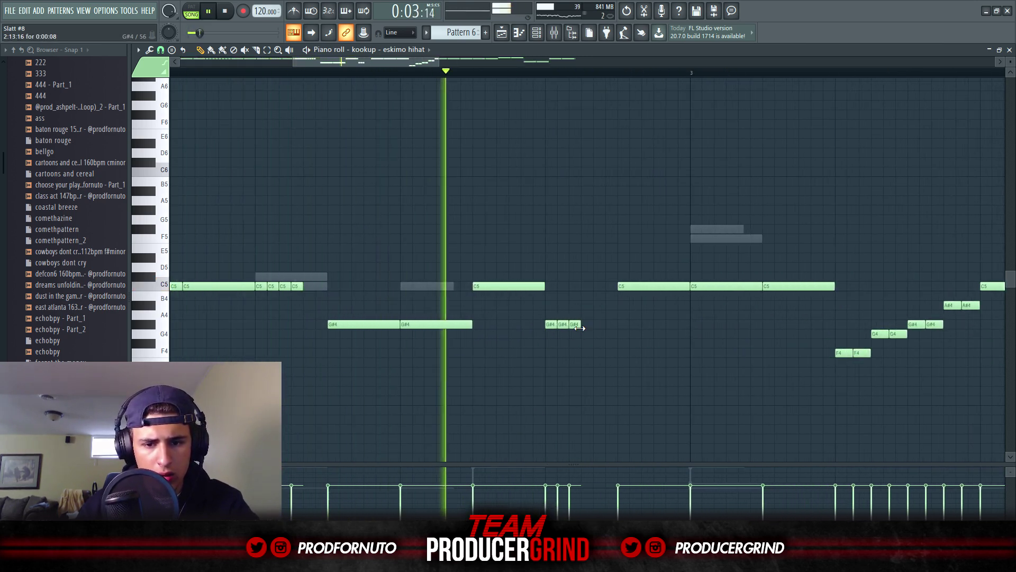
key("space")
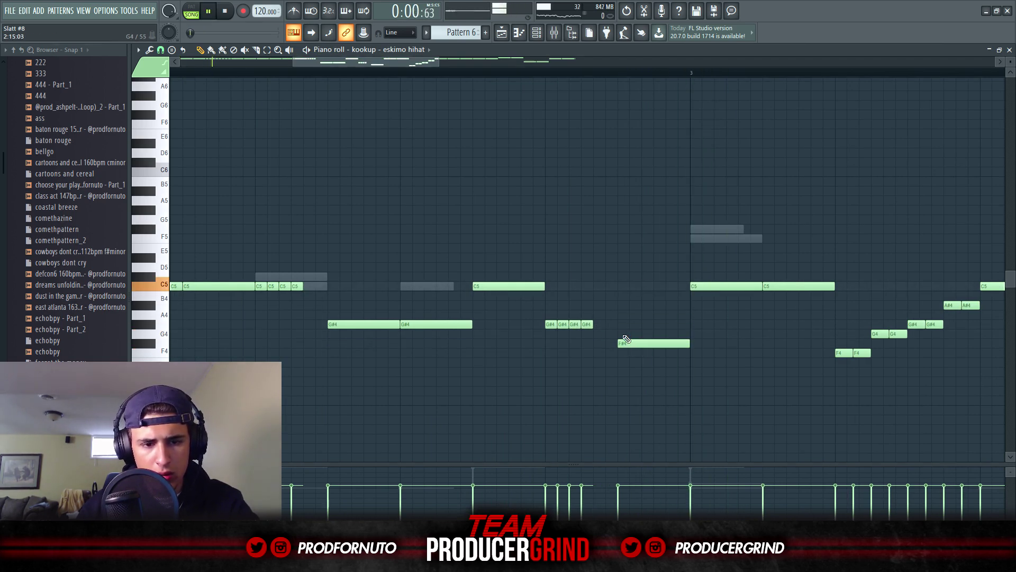
Delete all the hi-hat notes in bars 3 and 4.
scroll(626, 341, "down", 2)
left_click(138, 49)
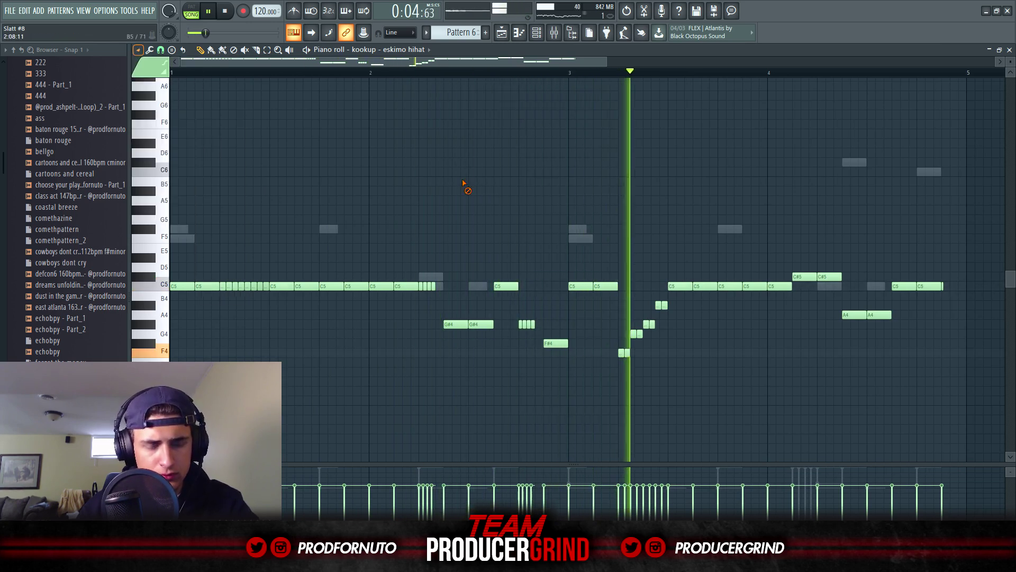
scroll(462, 184, "down", 2)
left_click_drag(756, 328, 432, 286)
key("Delete")
key("space")
left_click_drag(768, 272, 453, 424)
key("space")
key("space")
key("Delete")
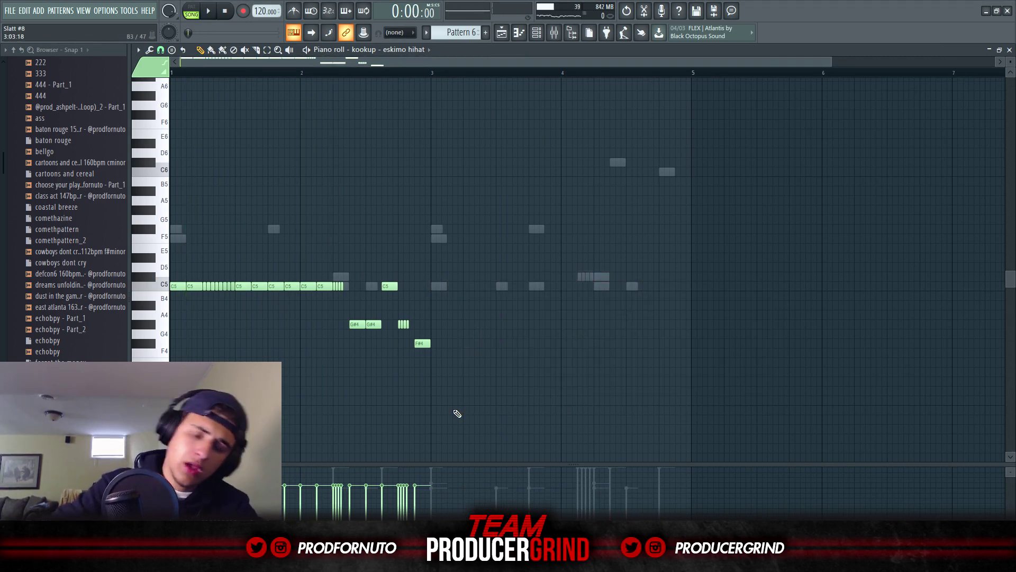
Duplicate the hi-hat notes of bars 1 and 2 into bars 3 and 4 and deselect them.
left_click_drag(580, 414, 170, 178)
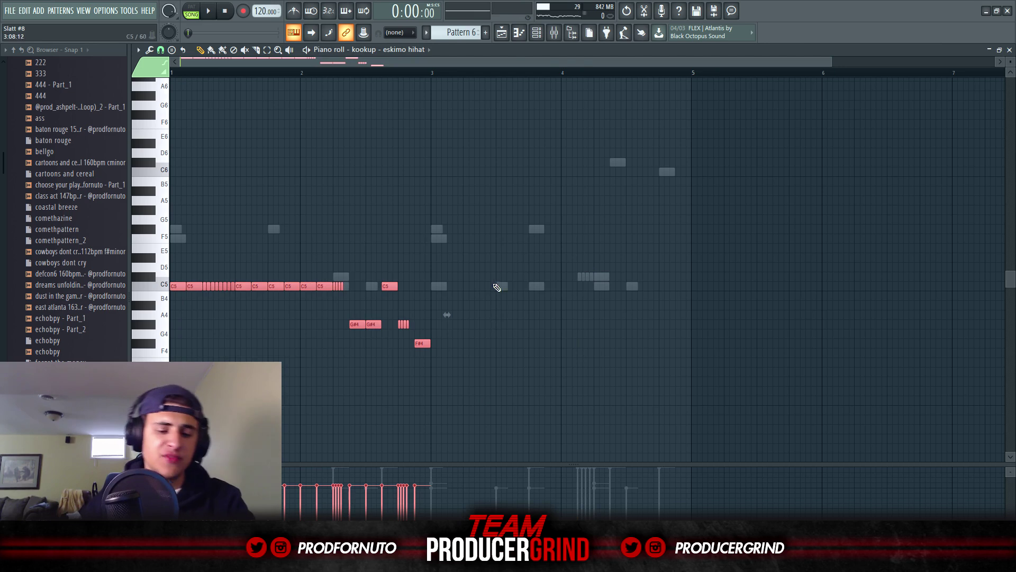
key("ctrl+b")
scroll(701, 409, "down", 1)
left_click(500, 391, "ctrl")
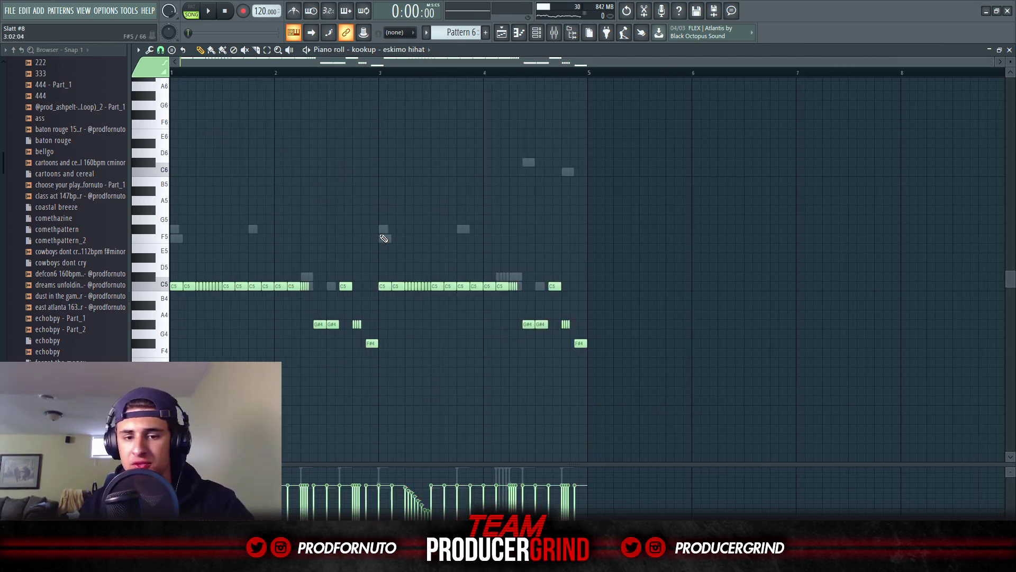
scroll(566, 279, "up", 4)
scroll(572, 342, "down", 4)
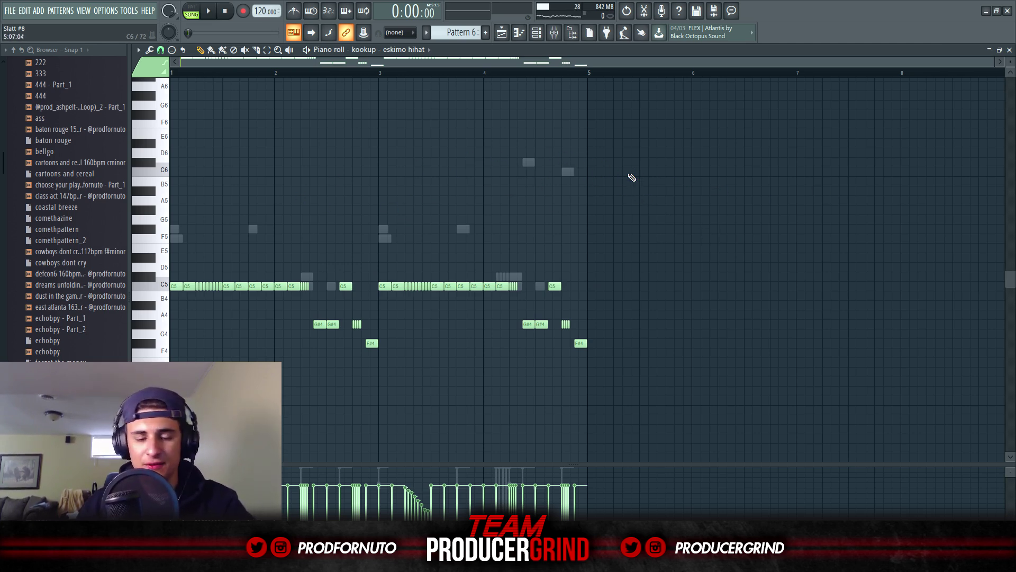
Slice the Track 7 melody audio clip in the playlist at bar 5 and delete its second half.
key("F5")
key("space")
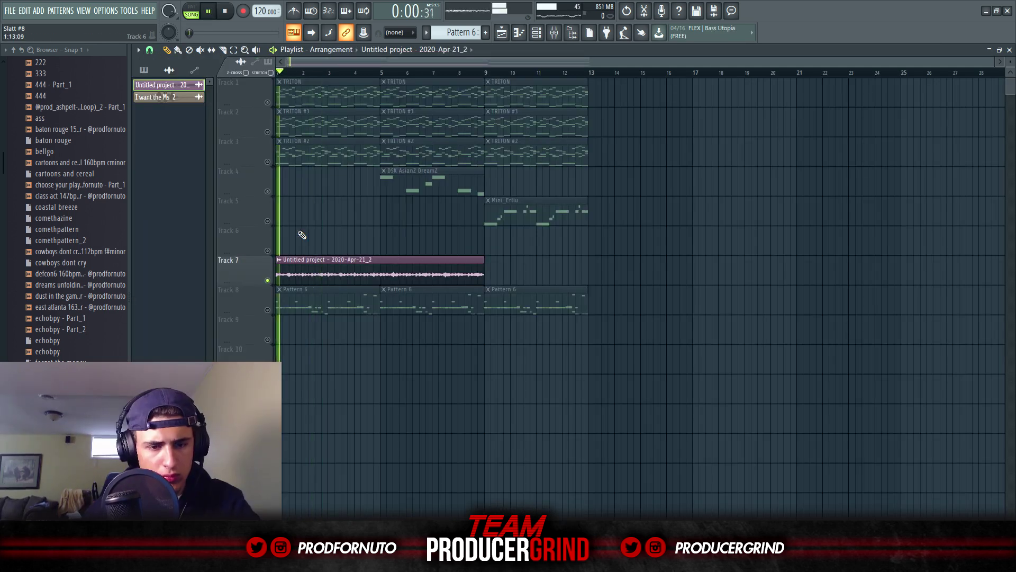
left_click(381, 265)
left_click(167, 49)
right_click(425, 266)
Duplicate the four-bar melody clip across bars 5 to 12 on Track 7 and remove the surplus copy at bar 13.
left_click_drag(392, 267, 290, 269)
key("ctrl+b")
key("ctrl+b")
key("ctrl+b")
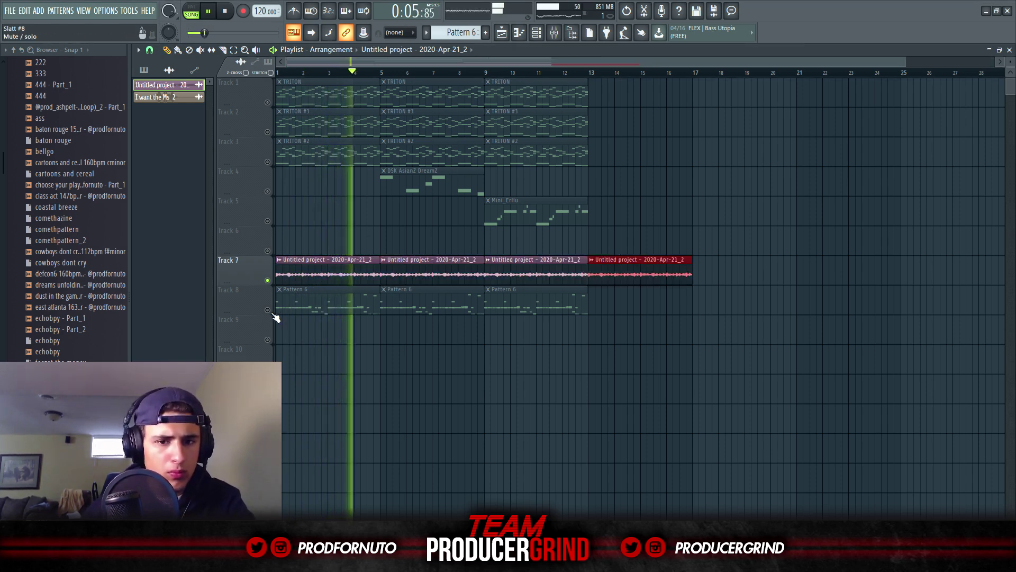
right_click(685, 278)
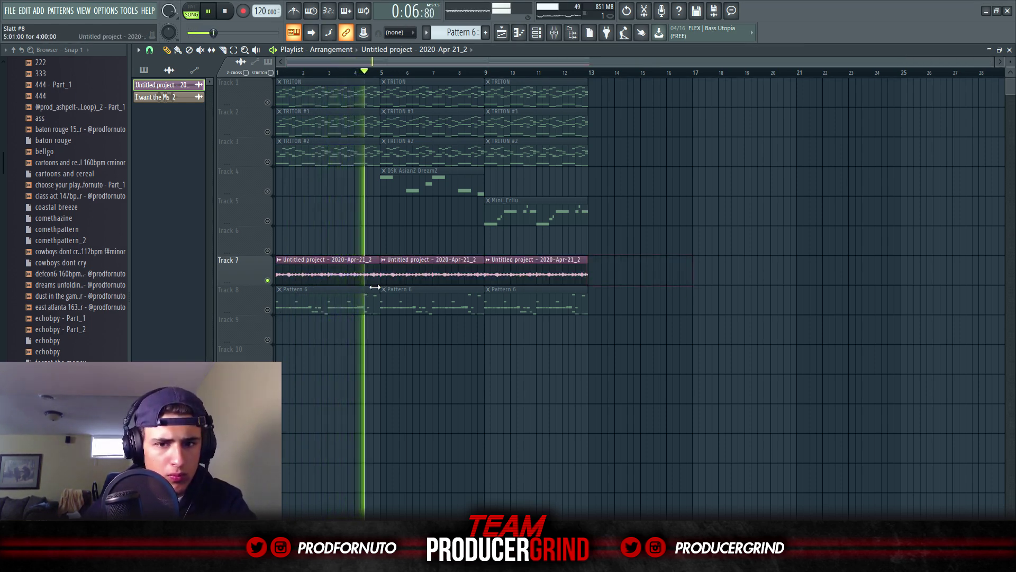
Unmute Track 8 and check the drum channels in the channel rack while the beat plays.
left_click(268, 311)
left_click(544, 32)
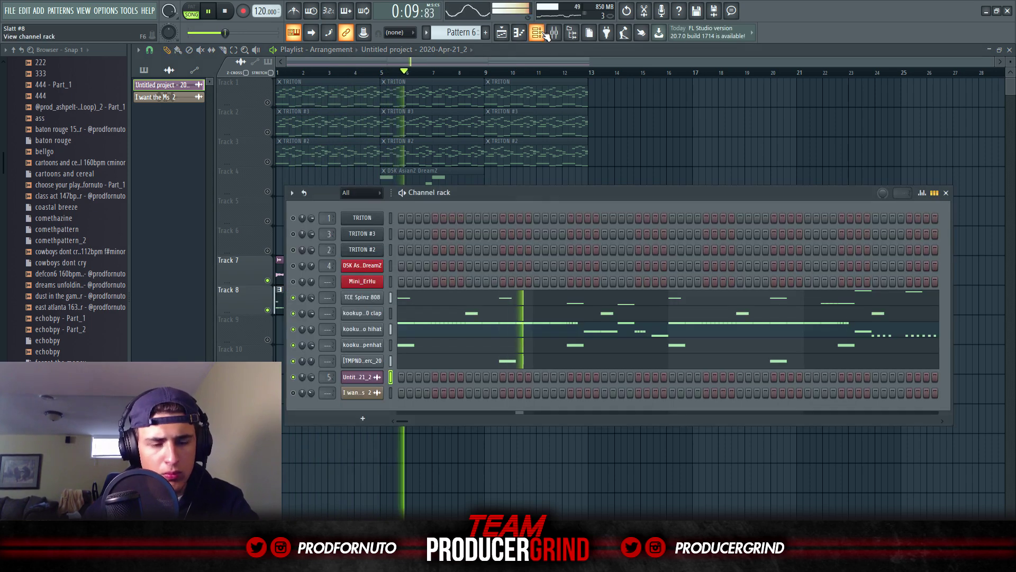
left_click(946, 192)
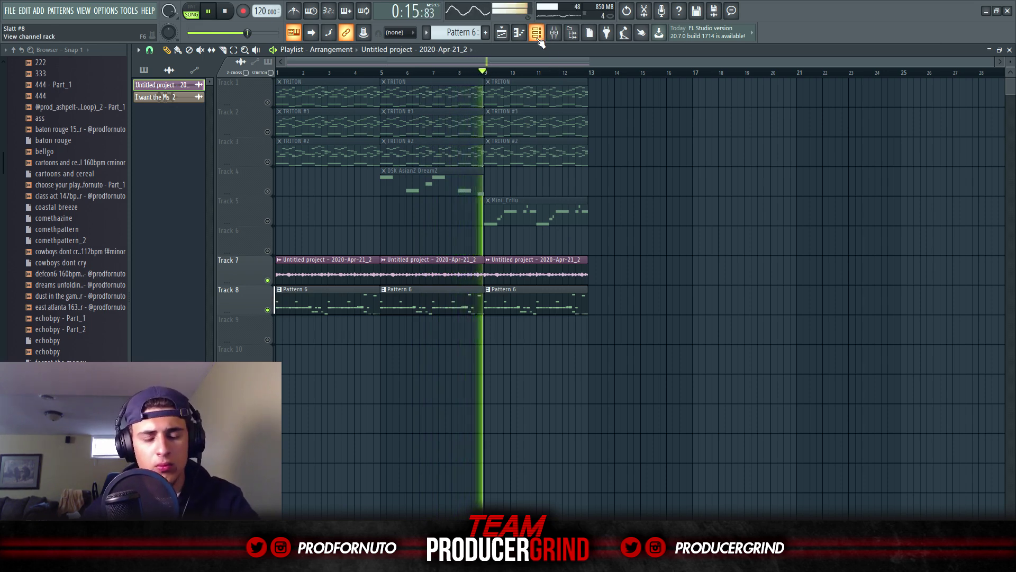
Open the TCE Spinz 808 notes of Pattern 6 in the piano roll and raise them all by two octaves.
double_click(558, 305)
key("ctrl+Up")
key("ctrl+Up")
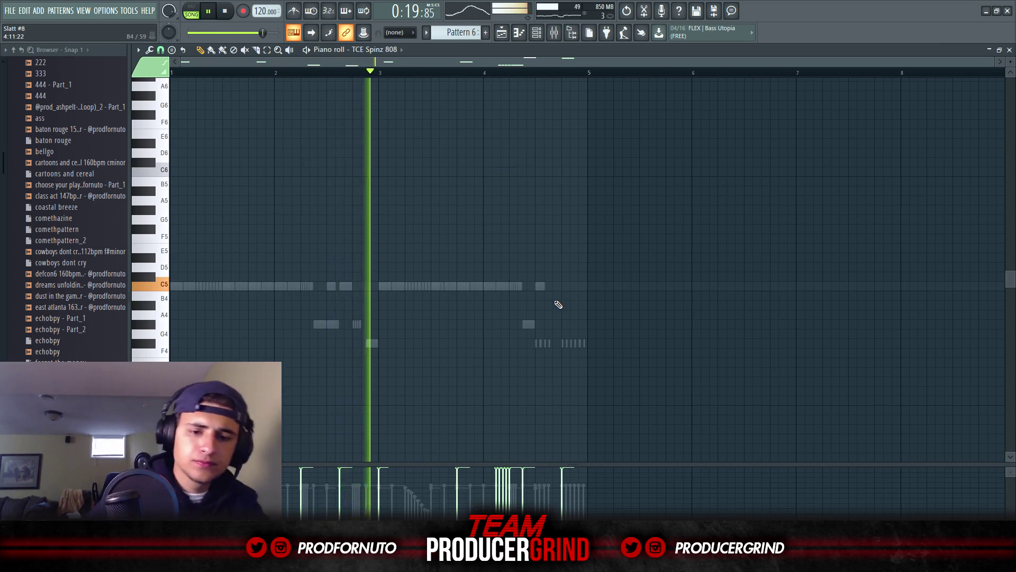
scroll(559, 305, "up", 6)
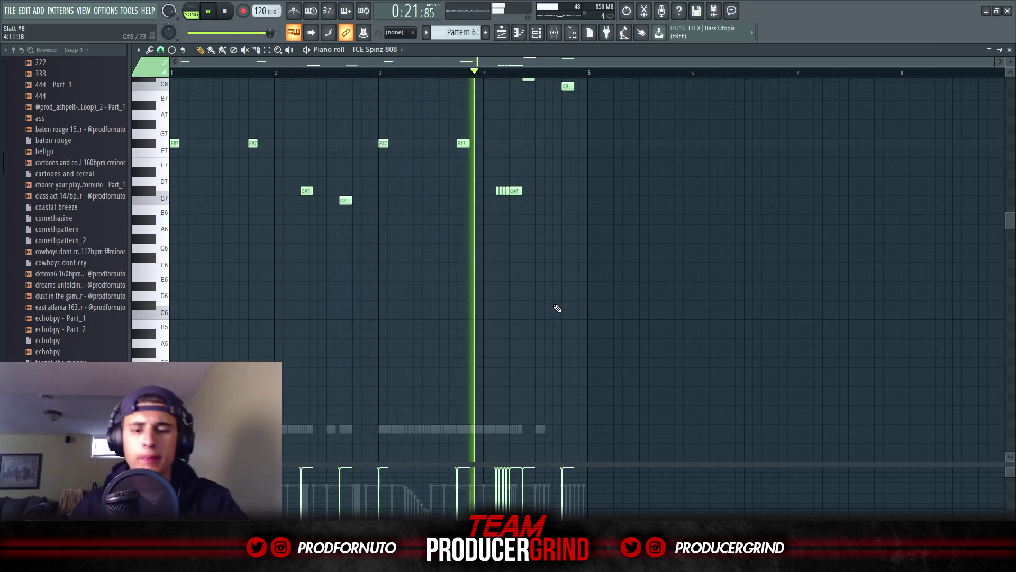
Lower the last 808 note in bar 4 to B7 and the last 808 note in bar 2 to B6.
key("space")
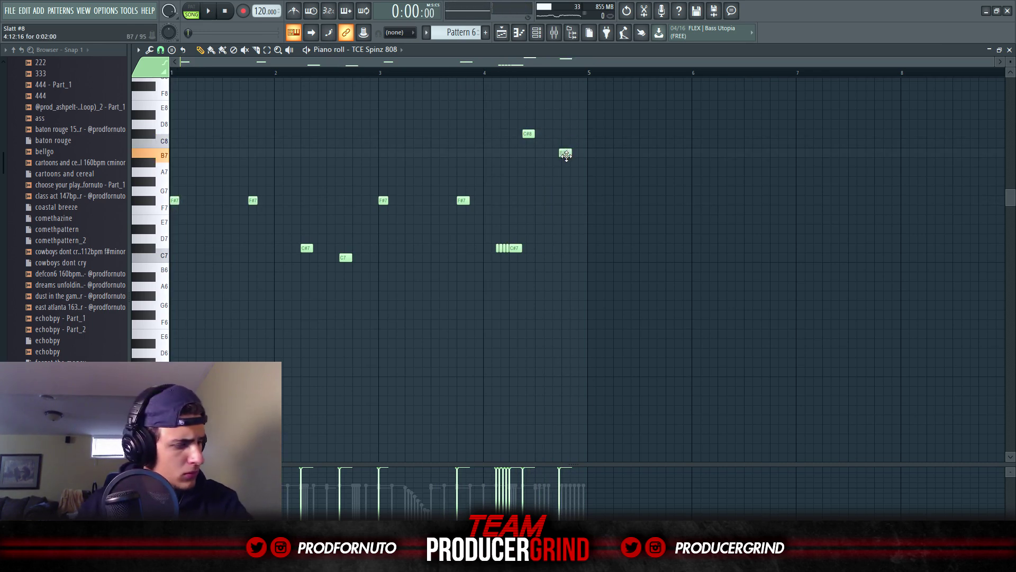
left_click_drag(362, 233, 322, 259)
key("shift+Down")
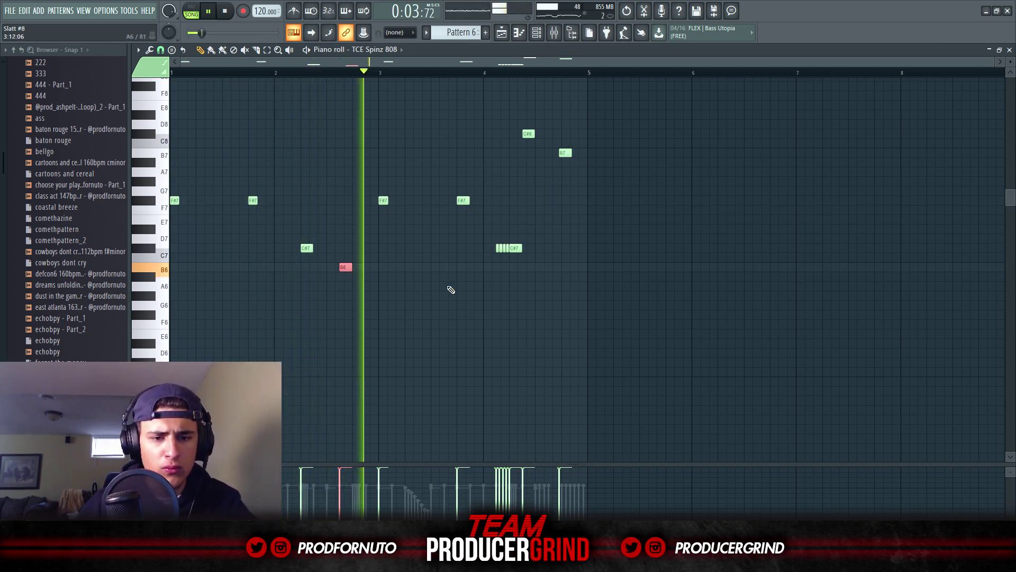
Raise bar 2's 808 notes to D7 and C#7 and bar 4's last note to C#8, adding a D8 above the other C#8.
scroll(550, 159, "up", 4)
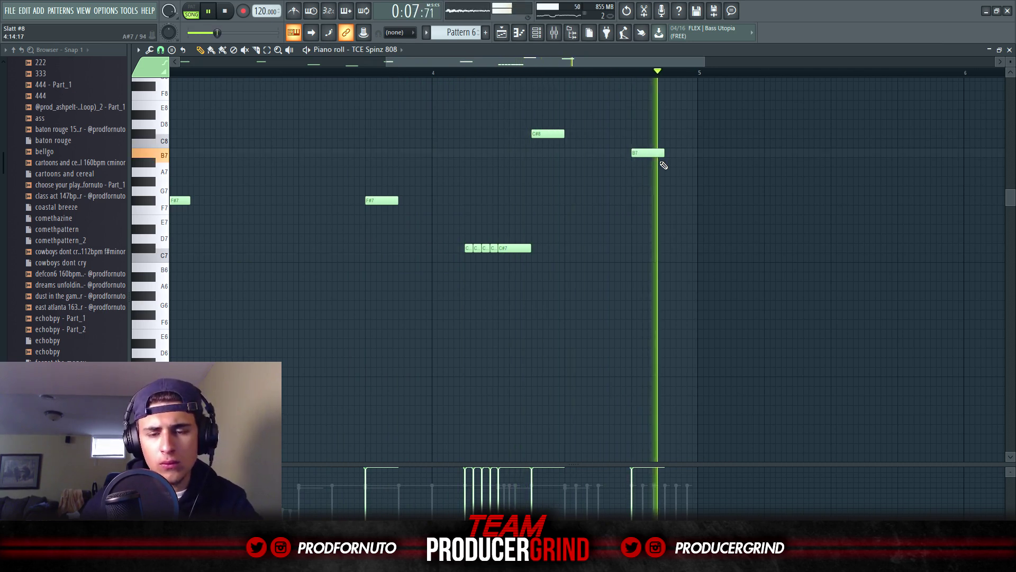
scroll(659, 161, "down", 4)
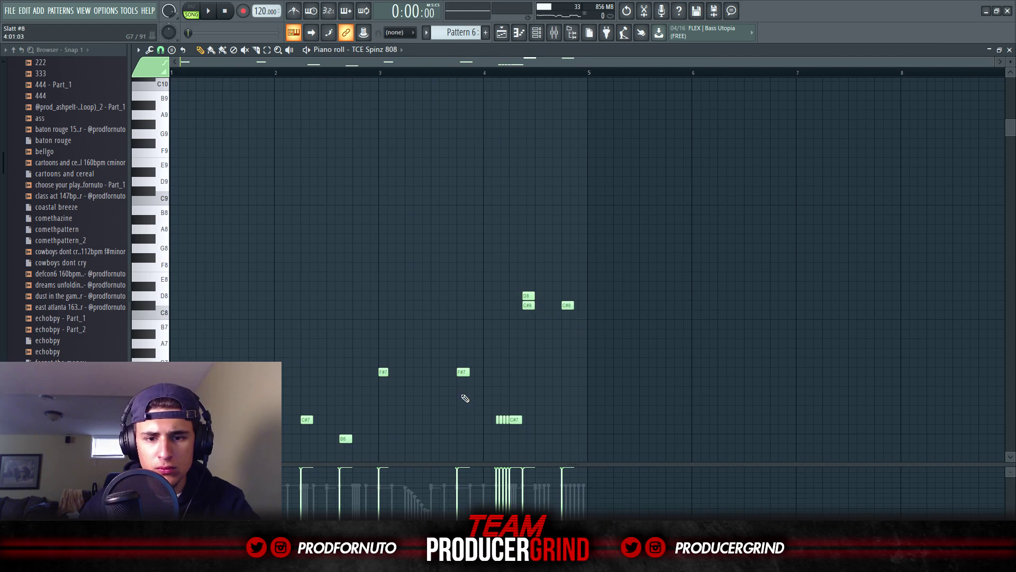
left_click_drag(307, 420, 345, 419)
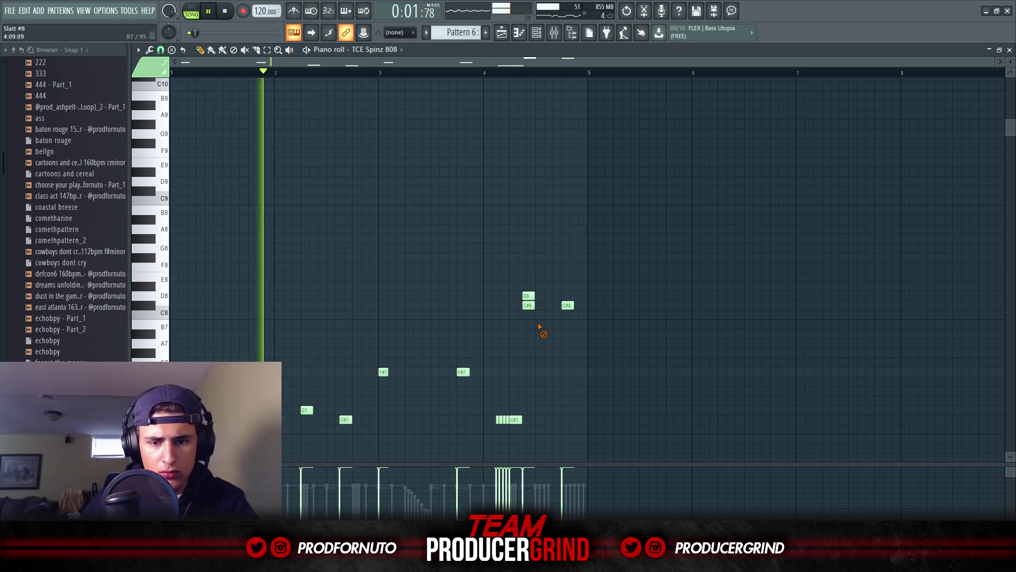
Delete the C#8 under the D8 in bar 4, raise the bar's 808 roll to D7, and play from bar 4.
right_click(528, 305)
scroll(526, 315, "down", 3)
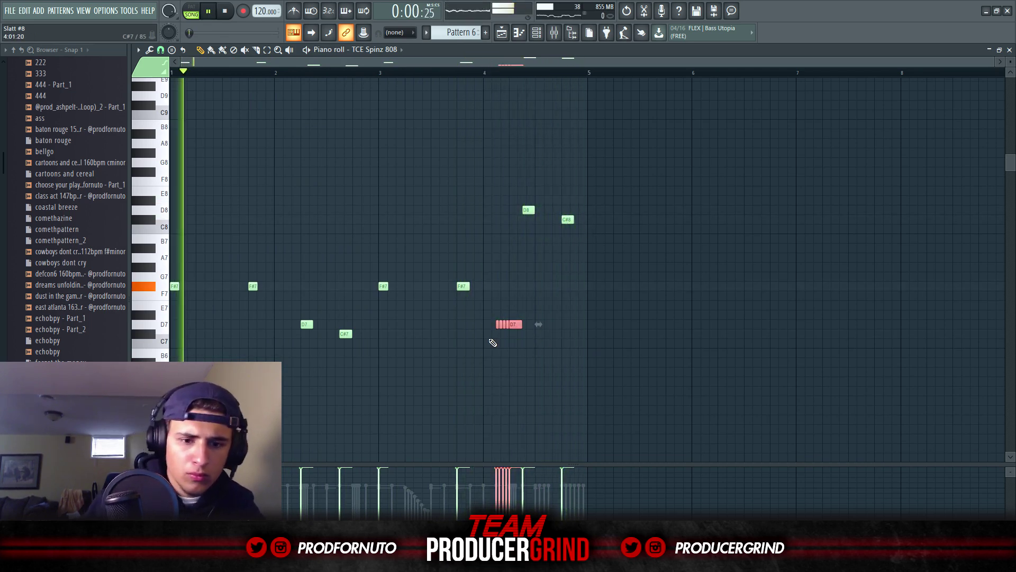
left_click(486, 71)
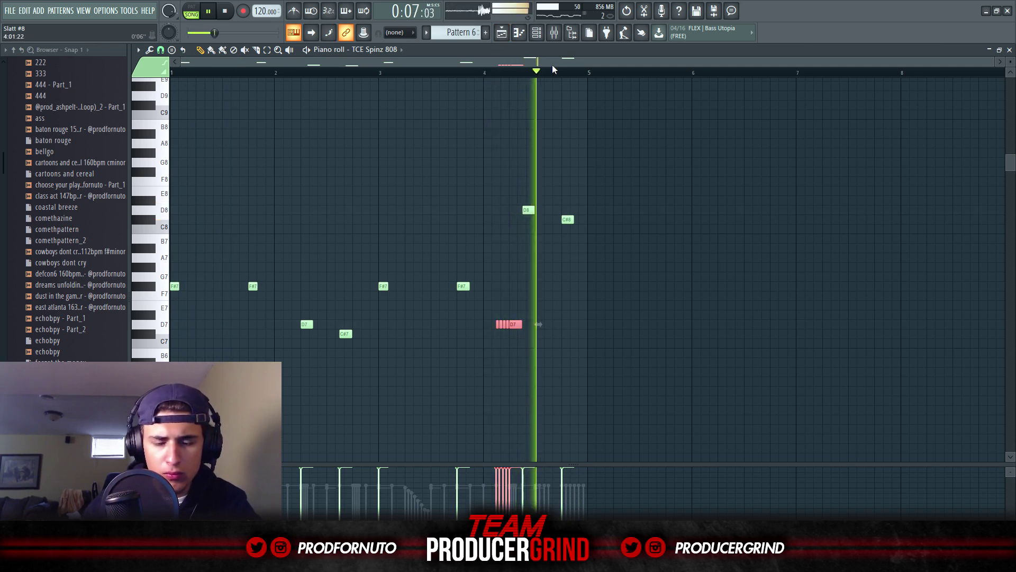
Select all the 808 notes and lower them by two octaves.
key("ctrl+a")
key("ctrl+Down")
key("ctrl+Down")
scroll(543, 179, "down", 5)
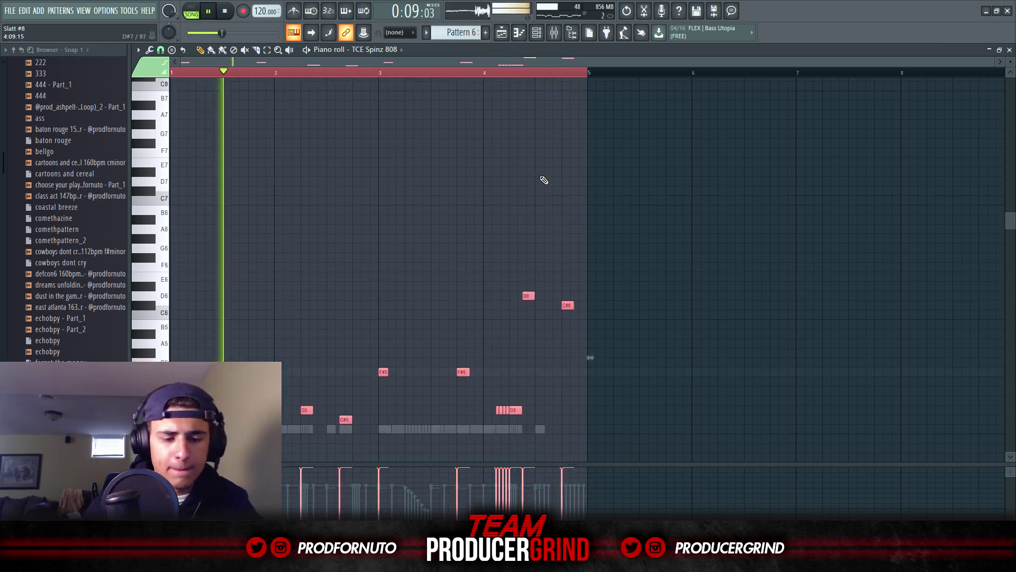
scroll(543, 179, "down", 3)
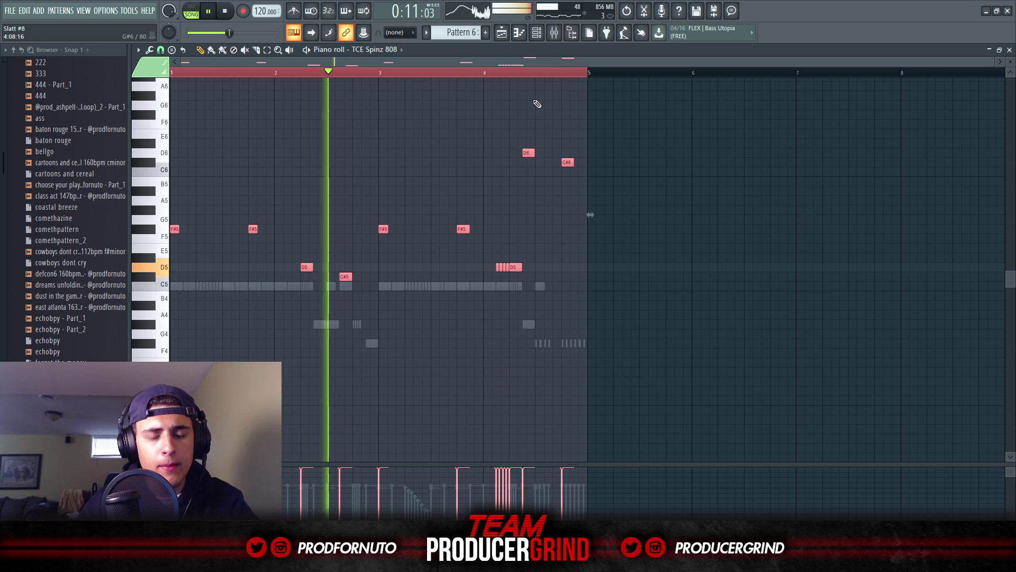
Review the beat in the channel rack and playlist, stop the playback, and open the Immaculate project.
left_click(535, 36)
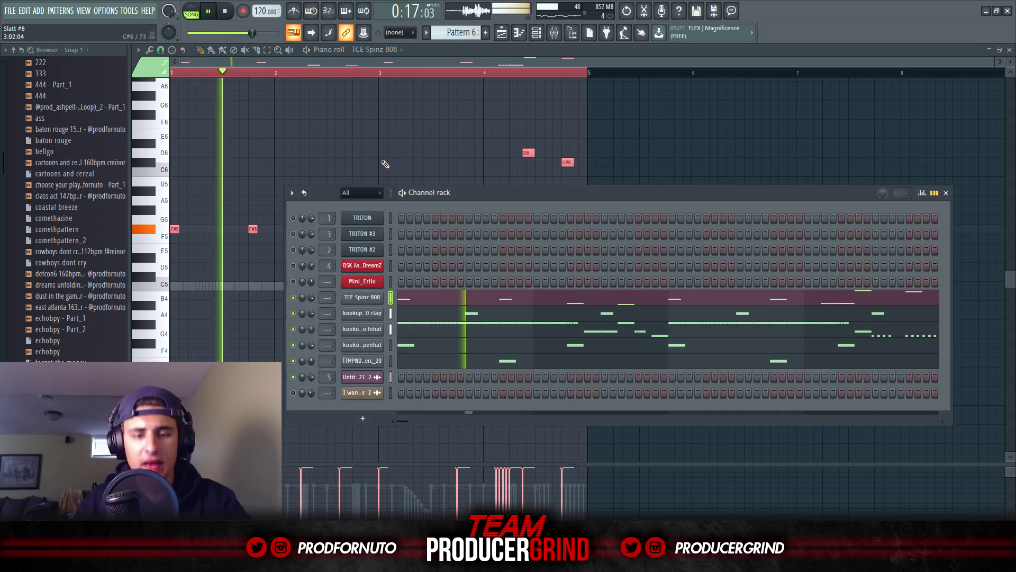
key("F5")
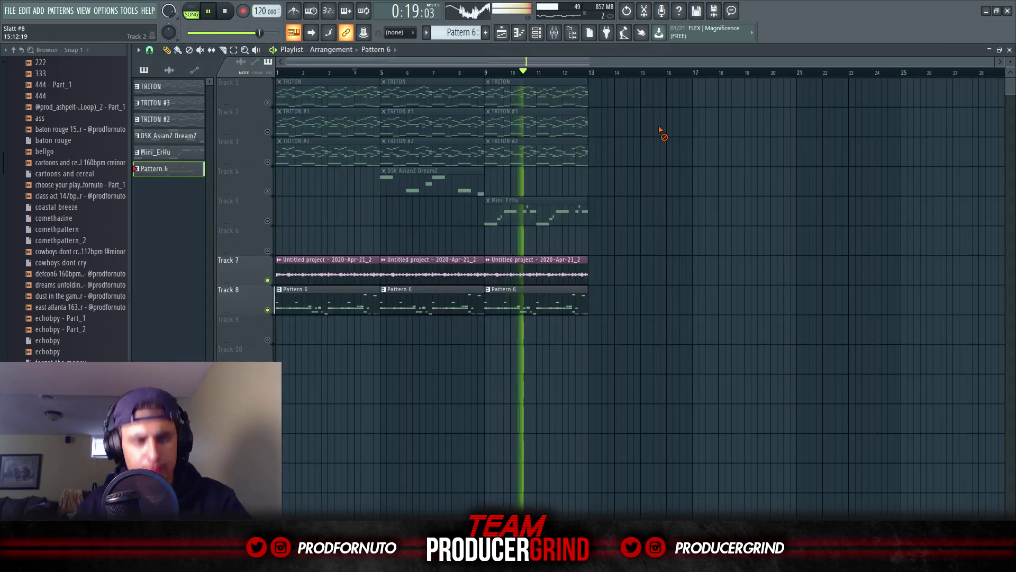
key("space")
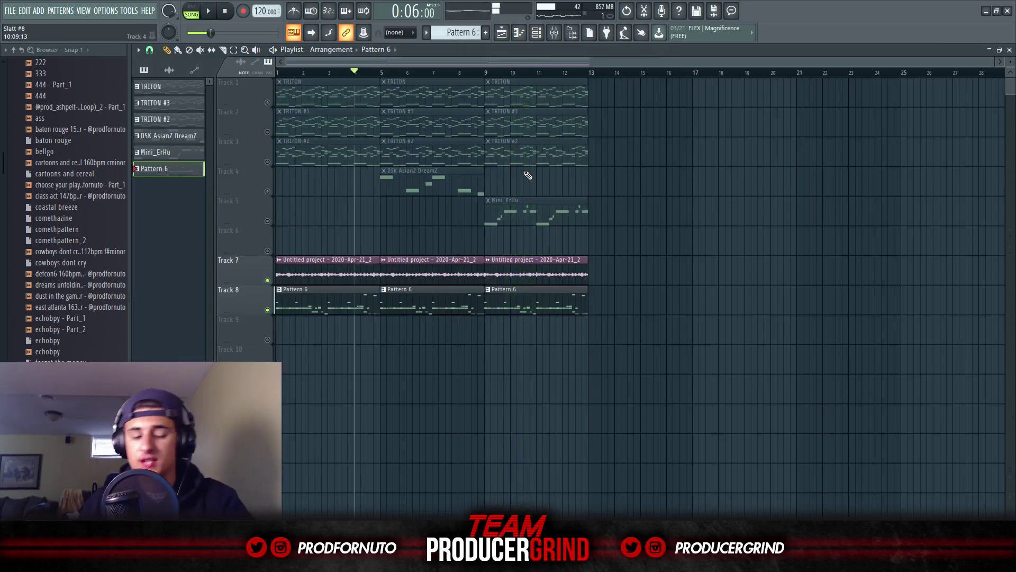
key("ctrl+shift+s")
left_click(365, 94)
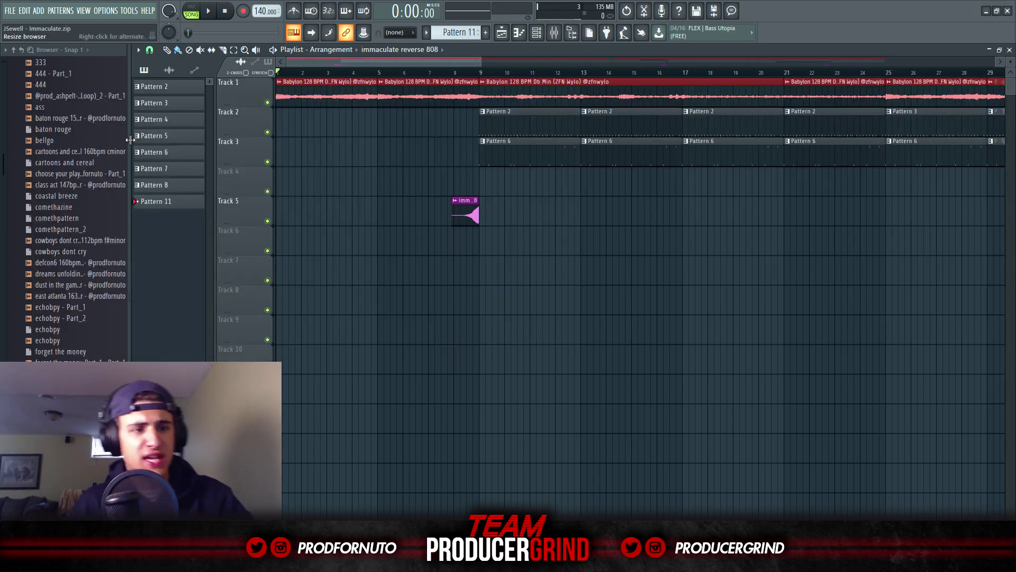
Delete all the pattern clips on Tracks 2 and 3 and the reverse 808 clips on Track 5.
scroll(345, 237, "down", 5)
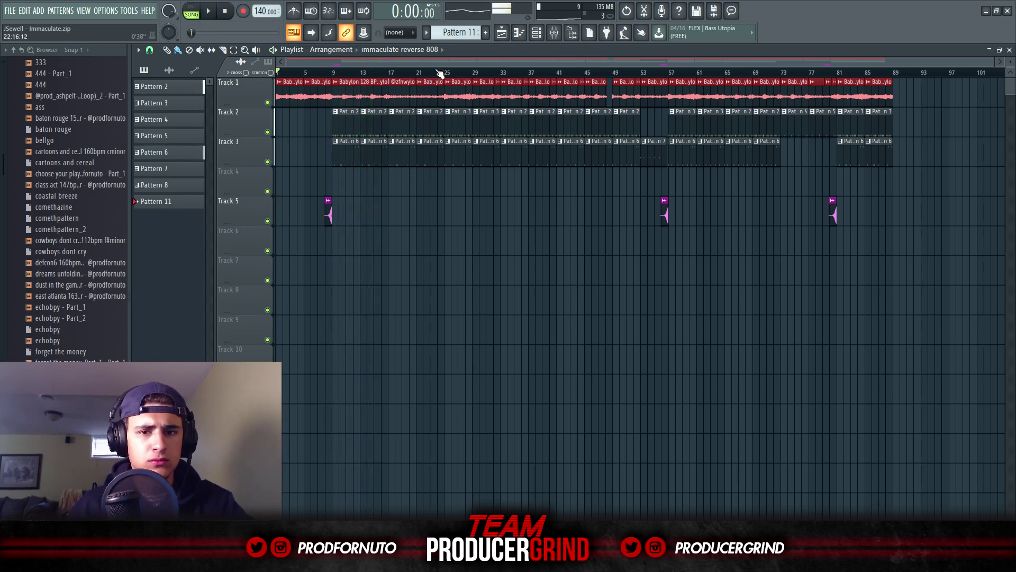
left_click_drag(933, 275, 274, 126)
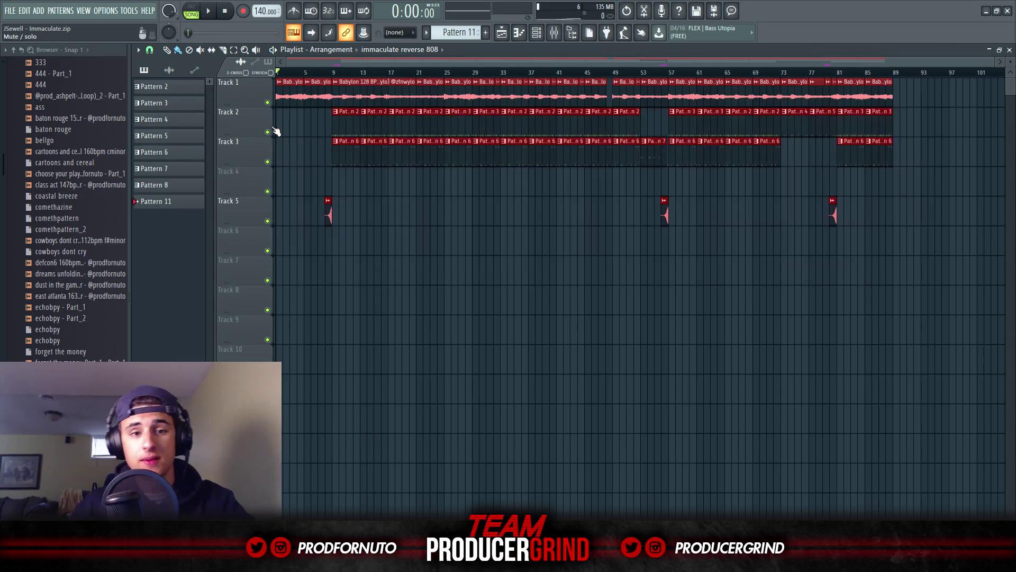
key("Delete")
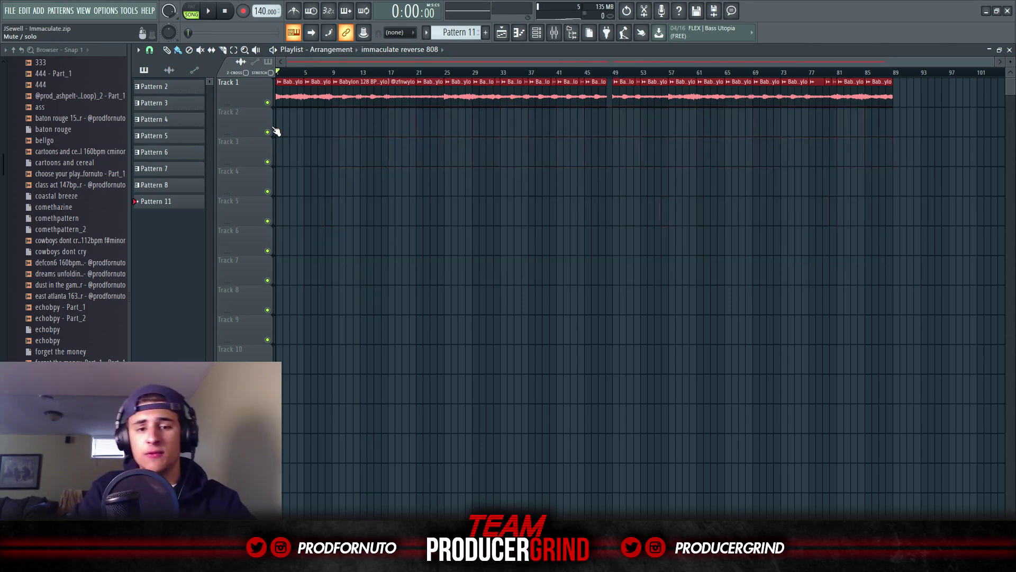
Place an empty Pattern 1 clip spanning bars 1 to 8 on Track 2 and set the playback loop over those bars.
left_click(486, 37)
left_click(258, 111)
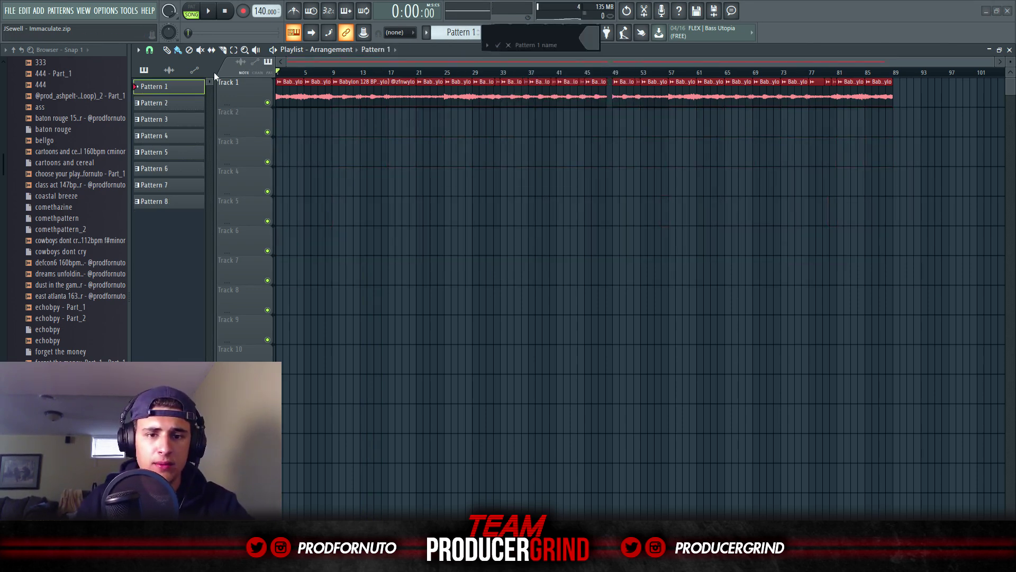
left_click_drag(302, 128, 298, 126)
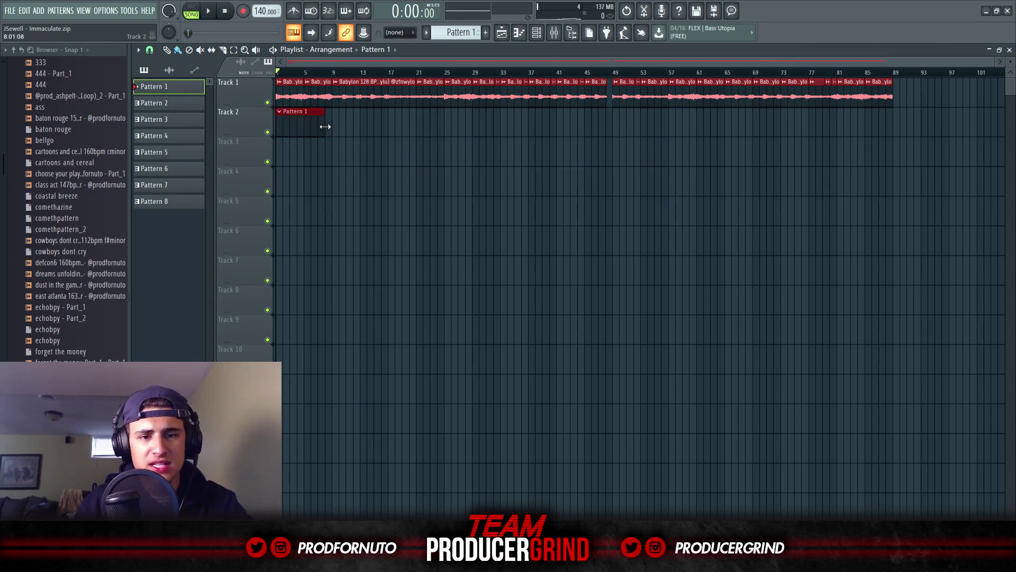
left_click_drag(328, 73, 245, 70)
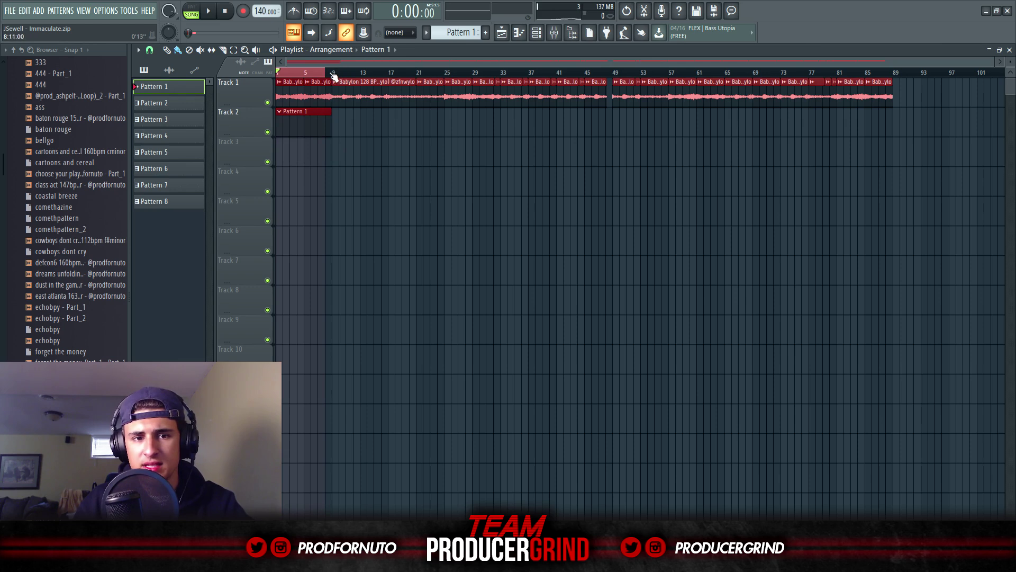
Open the channel rack and display the channels of all groups.
left_click(537, 33)
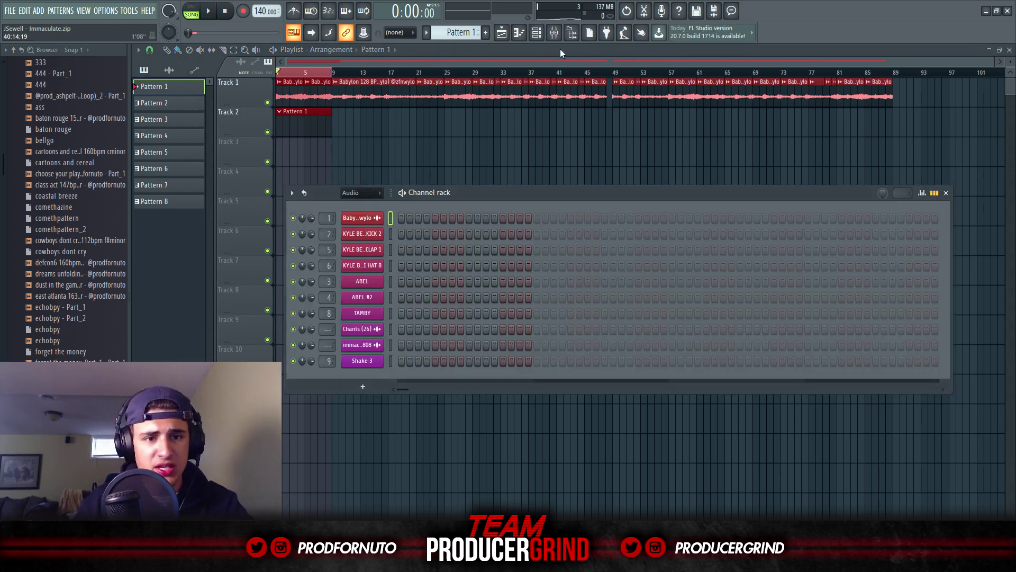
left_click(381, 193)
left_click(373, 204)
right_click(367, 269)
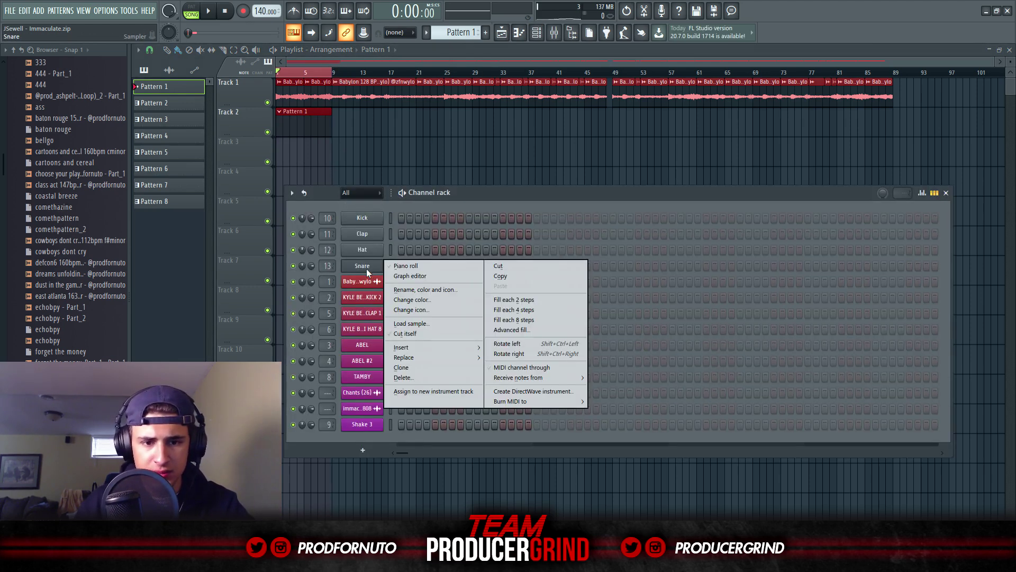
left_click(486, 35)
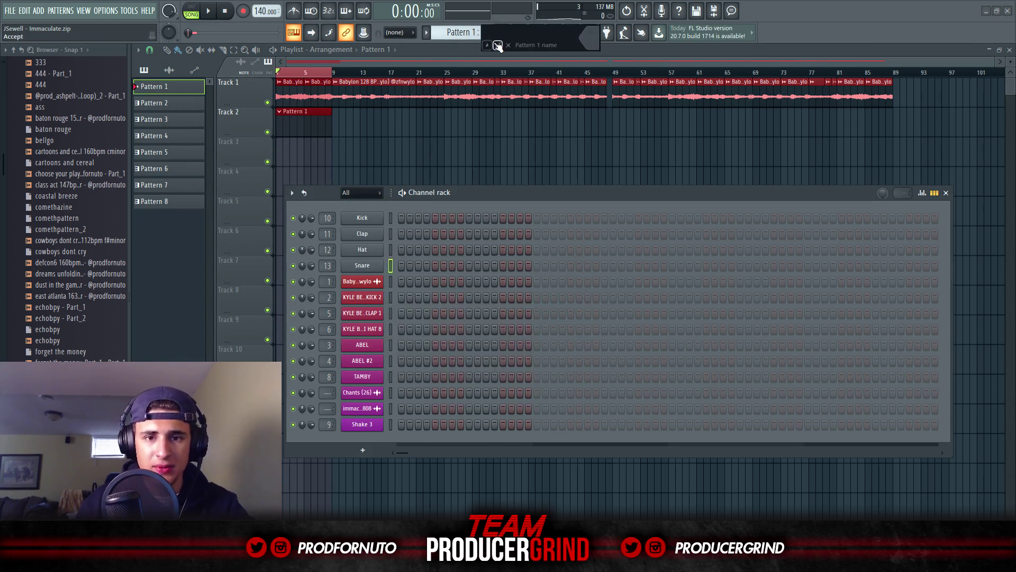
Load the [WU] Slap snare and [WU] Hat - Bowl, put the snare on step 9 of each bar, fill the hat every 2 steps.
left_click_drag(5, 175, 25, 103)
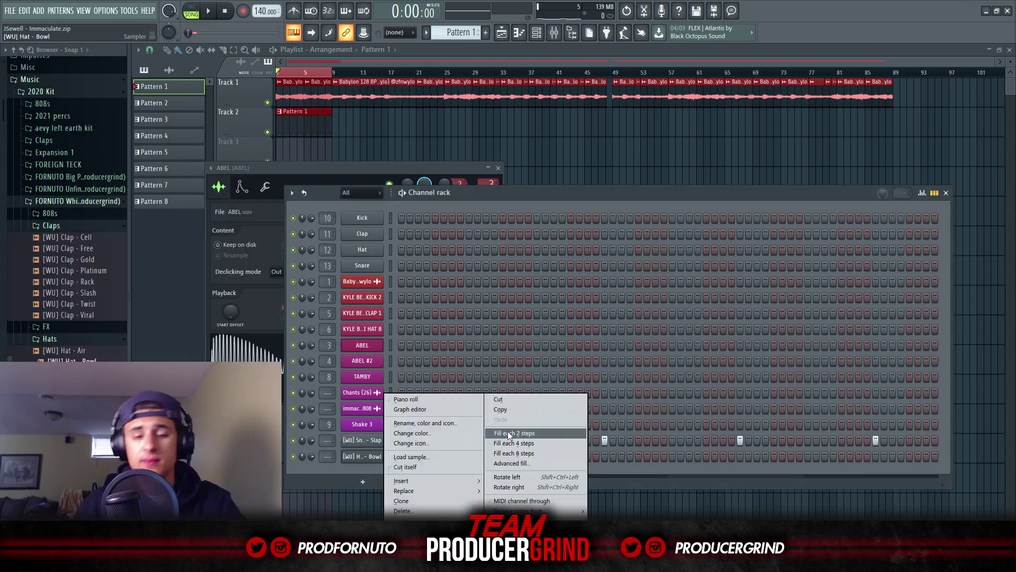
left_click(503, 431)
key("space")
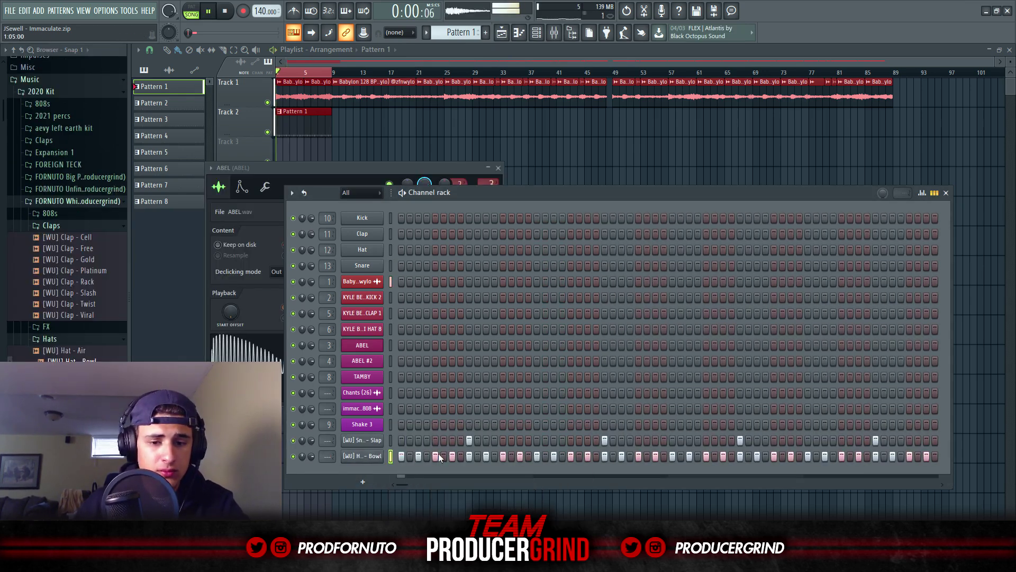
In the piano roll of [WU] Hat - Bowl, add an extra C5 hit on step 6 of bar 1 and delete everything from bar 5 onward.
right_click(380, 456)
left_click(415, 401)
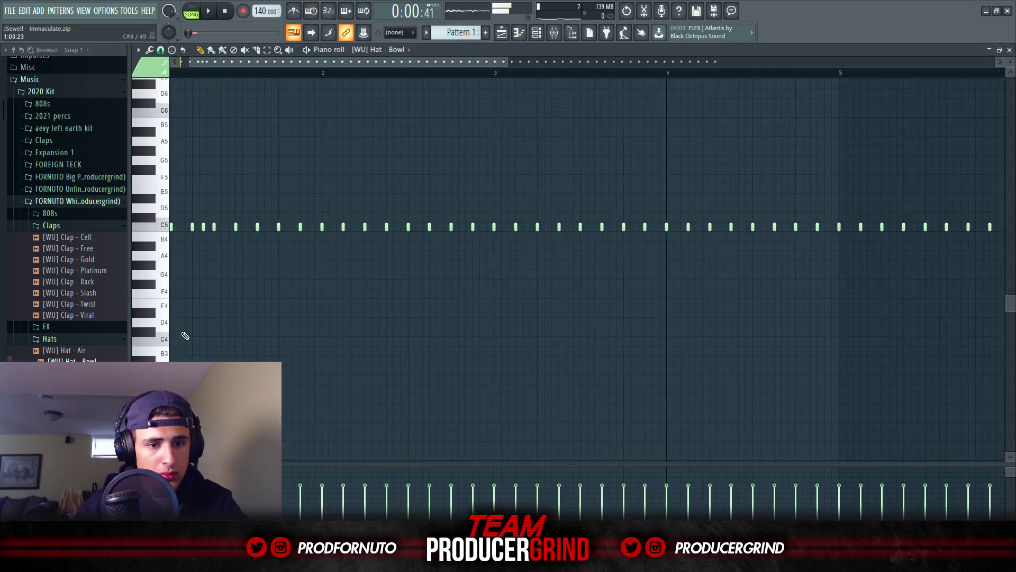
key("space")
left_click_drag(929, 288, 448, 189)
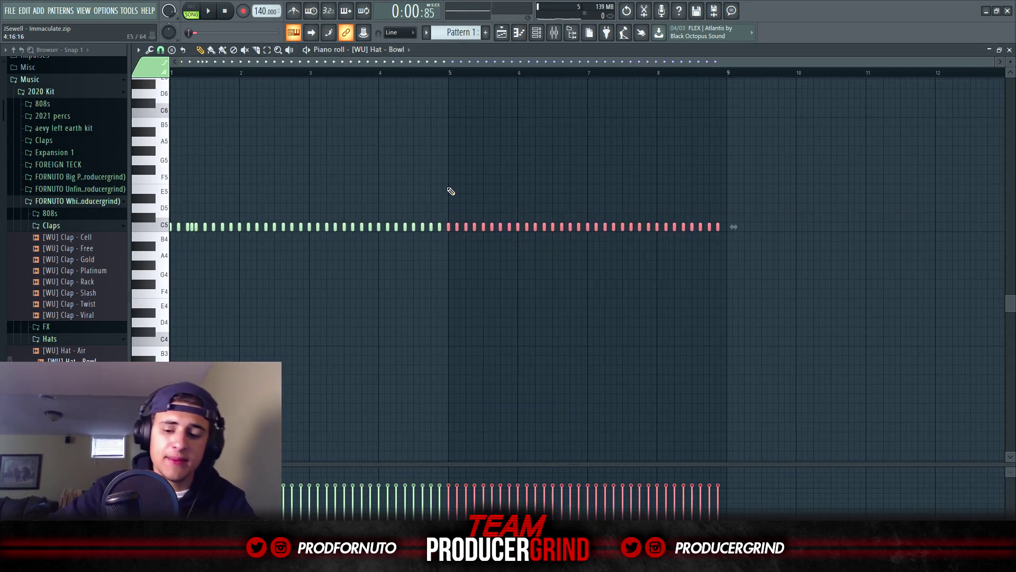
key("Delete")
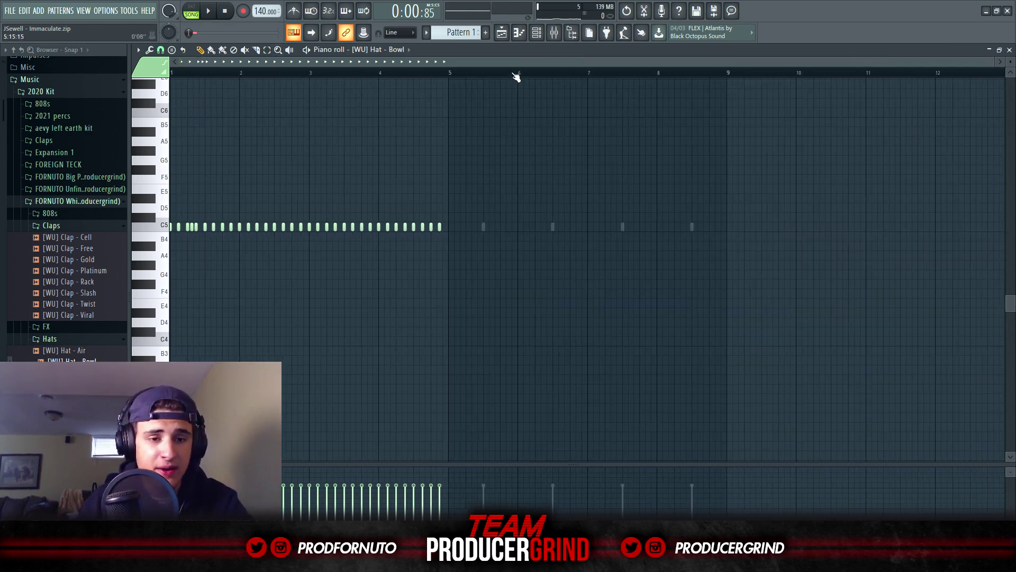
Add lower hat pairs: B4 at beat 4 of bar 1, G#4 at beat 2 and G4 at beat 4 of bar 2.
scroll(178, 230, "up", 3)
scroll(233, 137, "down", 2)
key("space")
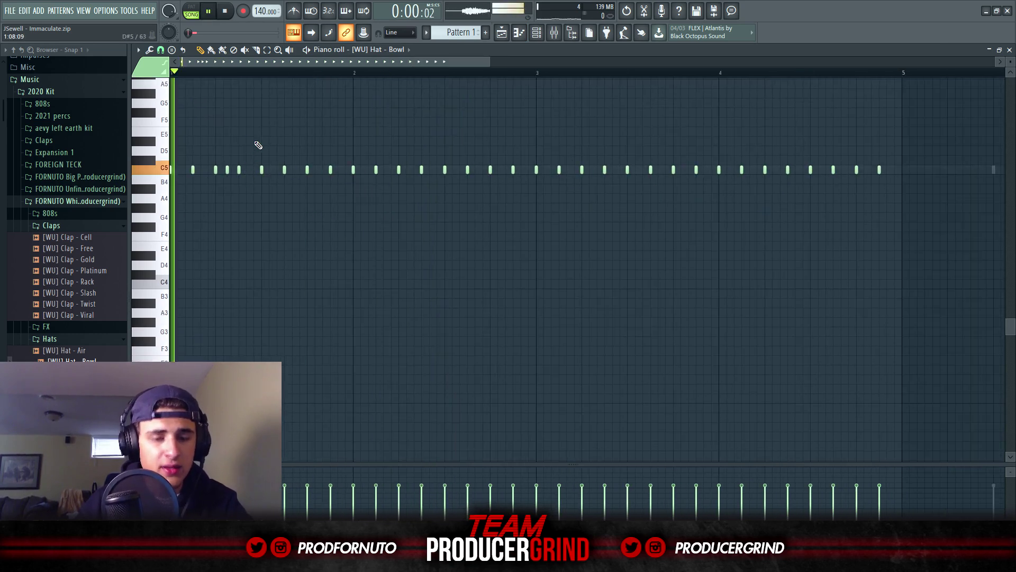
key("space")
scroll(314, 187, "up", 3)
left_click(319, 179)
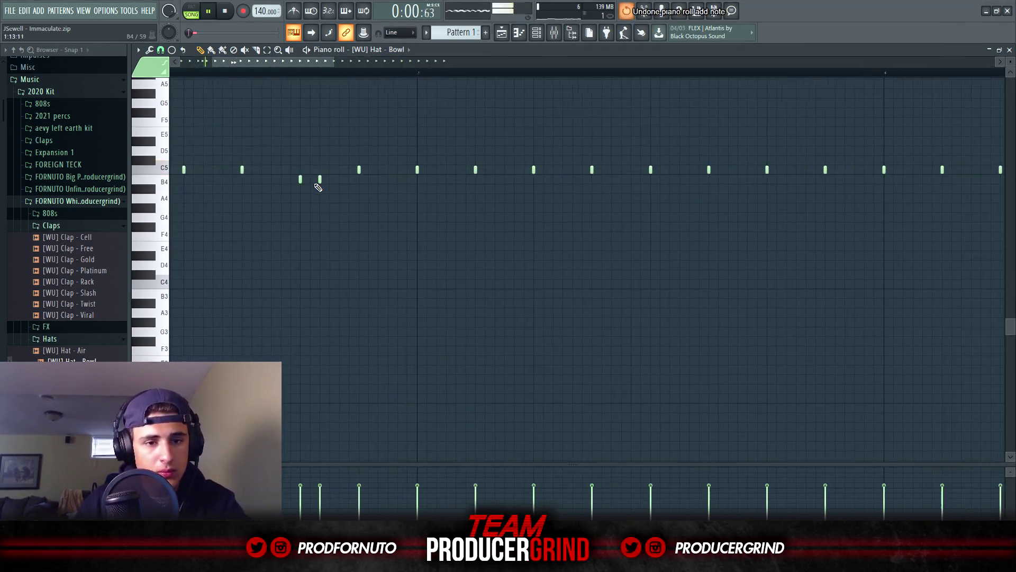
left_click(534, 208)
left_click(553, 207)
scroll(658, 228, "down", 2)
left_click(567, 218)
left_click(594, 218)
Duplicate the two-bar hat pattern into bars 3 and 4 and delete the copied G4 pair at the end of bar 4.
scroll(594, 219, "down", 2)
right_click(587, 172)
key("ctrl+b")
left_click_drag(400, 172, 408, 172)
key("ctrl+d")
right_click(618, 217)
right_click(633, 218)
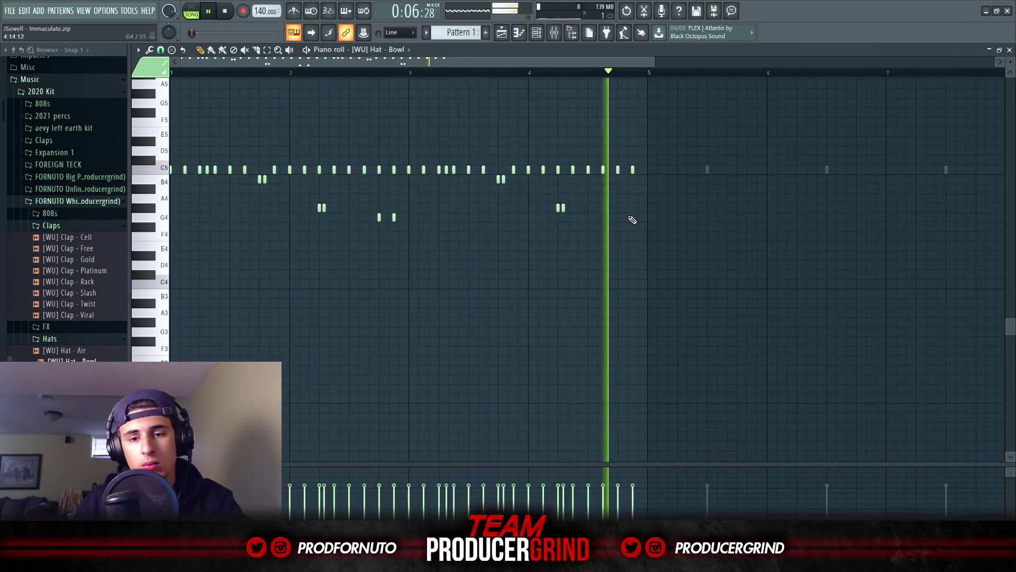
Add extra C5 notes between the last hats of bar 4 to form a fast roll.
scroll(630, 201, "up", 3)
left_click(612, 171)
left_click(624, 170)
right_click(638, 170)
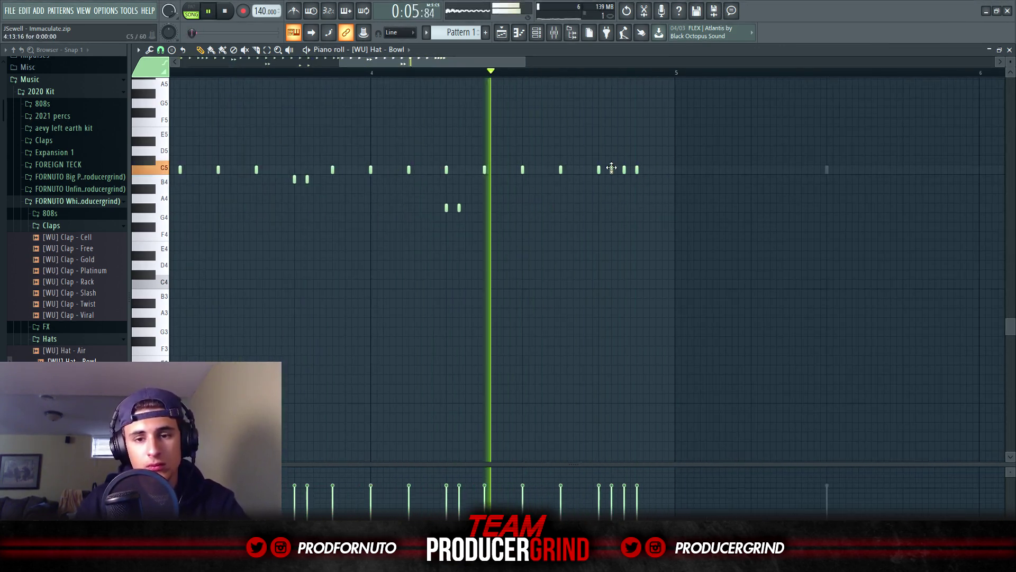
Duplicate the four hat bars into bars 5 to 8, lower the final roll to A4, and play back from bar 8.
scroll(629, 173, "down", 3)
key("ctrl+b")
key("space")
left_click_drag(714, 169, 714, 198)
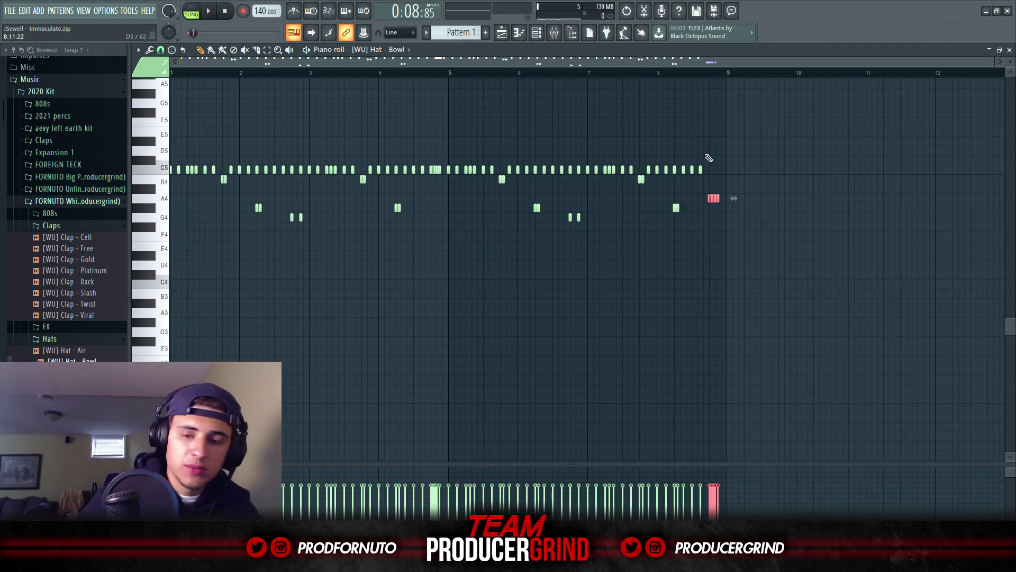
key("space")
left_click(673, 73)
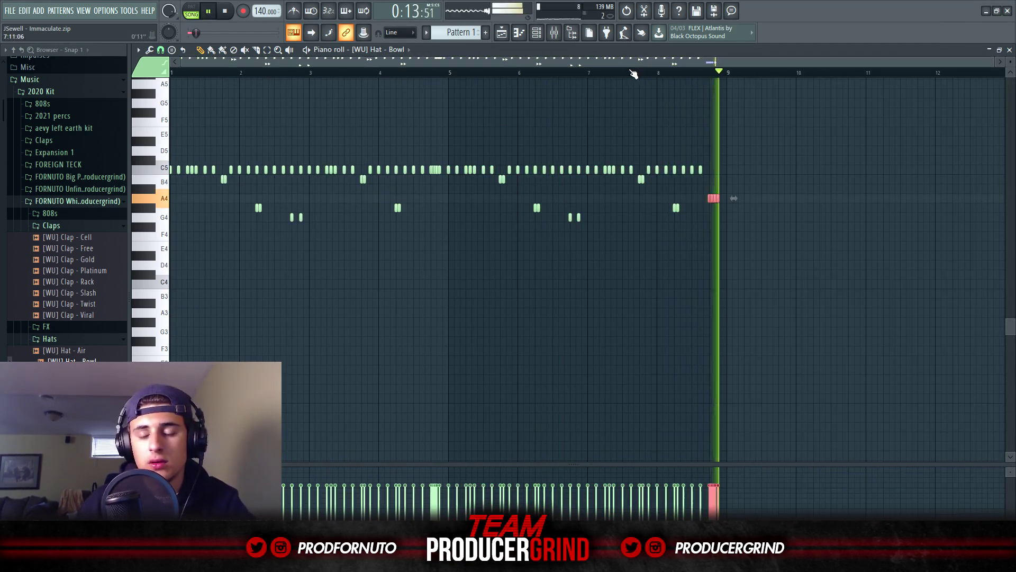
Add [WU] Open Hat - Tech to the channel rack and fill it every 8 steps.
key("F6")
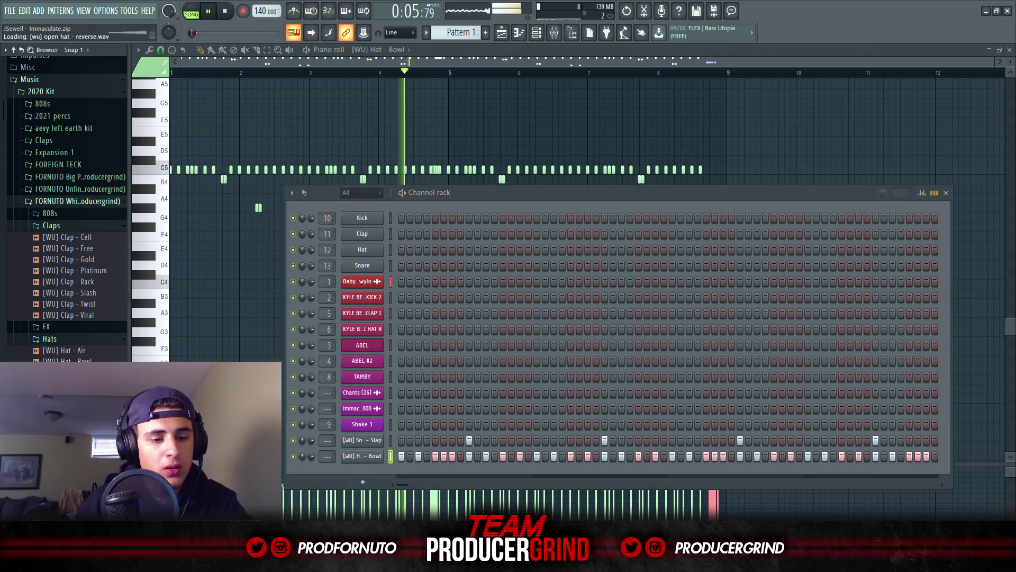
left_click_drag(69, 450, 366, 469)
right_click(366, 469)
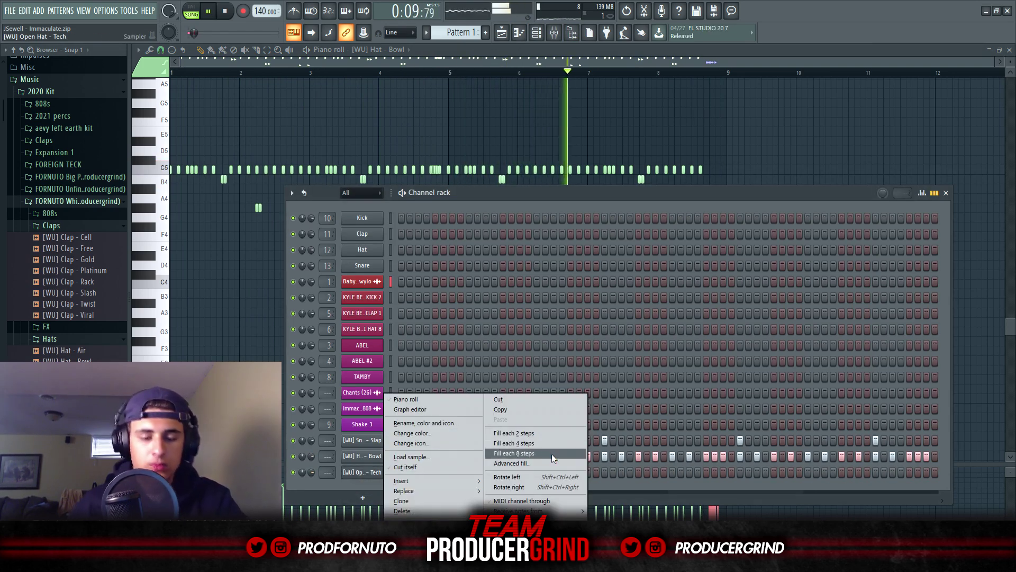
left_click(533, 453)
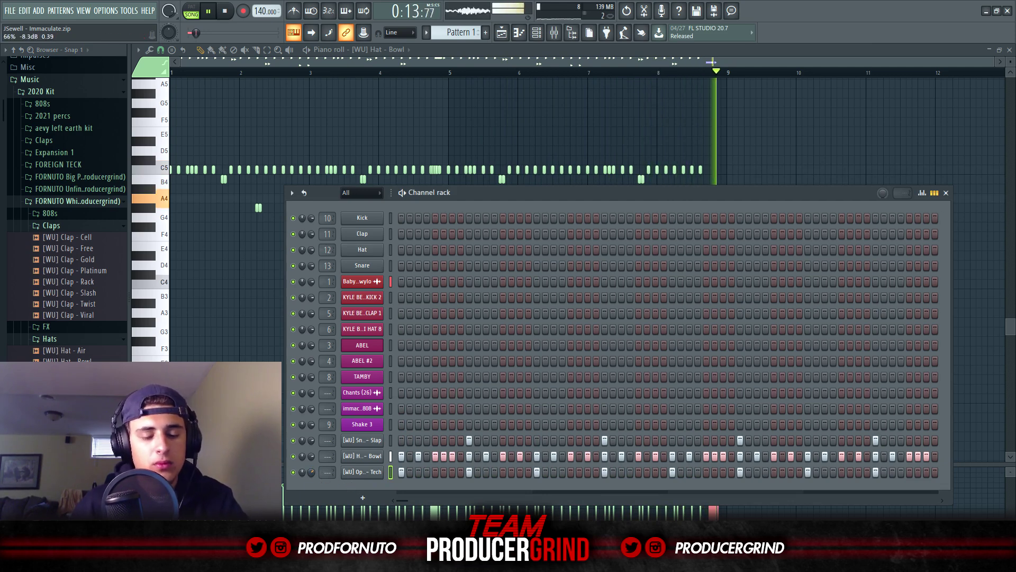
In the open hat's piano roll, delete the hits at beat 3 of bars 1 and 3 and beat 1 of bars 2 and 4.
right_click(377, 472)
left_click(415, 398)
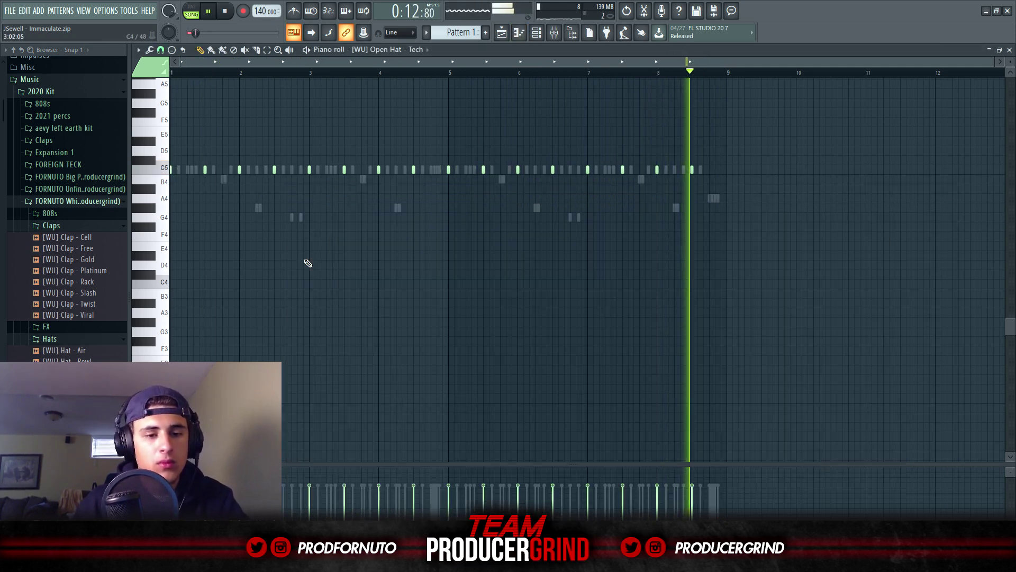
right_click(204, 172)
right_click(238, 171)
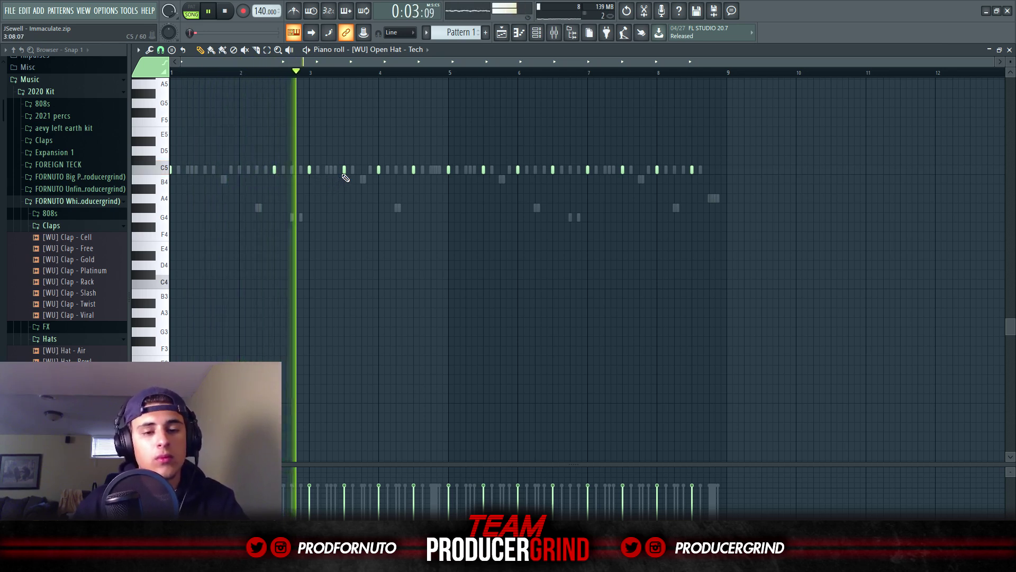
right_click(378, 170)
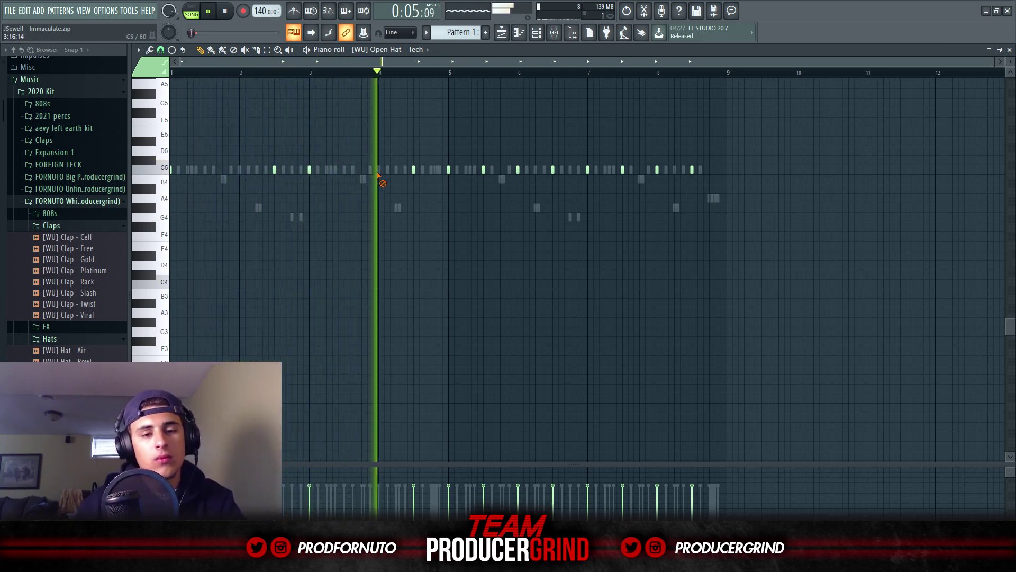
Delete the open hat hits from bar 5 through bar 8.
right_click(449, 172)
right_click(518, 170)
right_click(552, 170)
right_click(588, 169)
right_click(623, 170)
right_click(657, 170)
right_click(691, 170)
Select the remaining four bars of open hat hits and duplicate them into bars 5 to 8.
left_click_drag(660, 230, 197, 160)
left_click_drag(687, 266, 86, 95)
key("ctrl+b")
left_click_drag(417, 170, 449, 170)
left_click(580, 232, "ctrl")
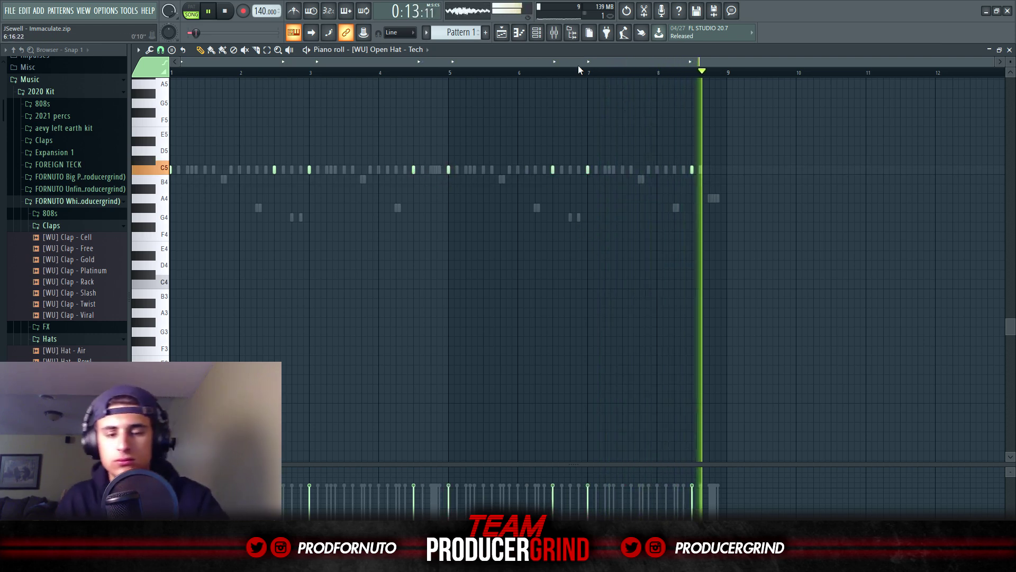
Browse the kit's Percs folder and audition its samples, including [WU] Perc (21), (24) and (33), with and without the beat playing.
key("F6")
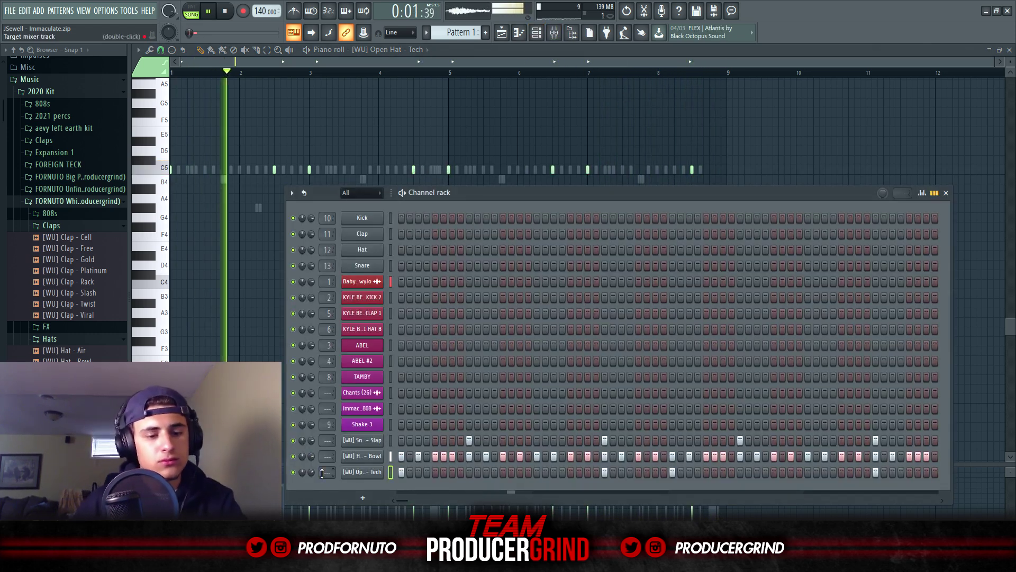
scroll(67, 209, "down", 4)
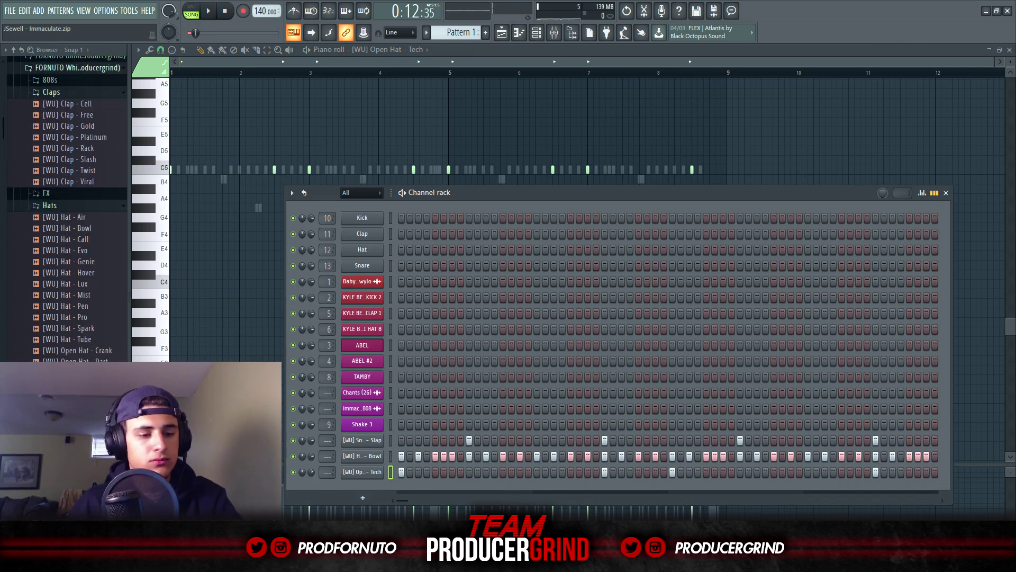
scroll(67, 209, "down", 8)
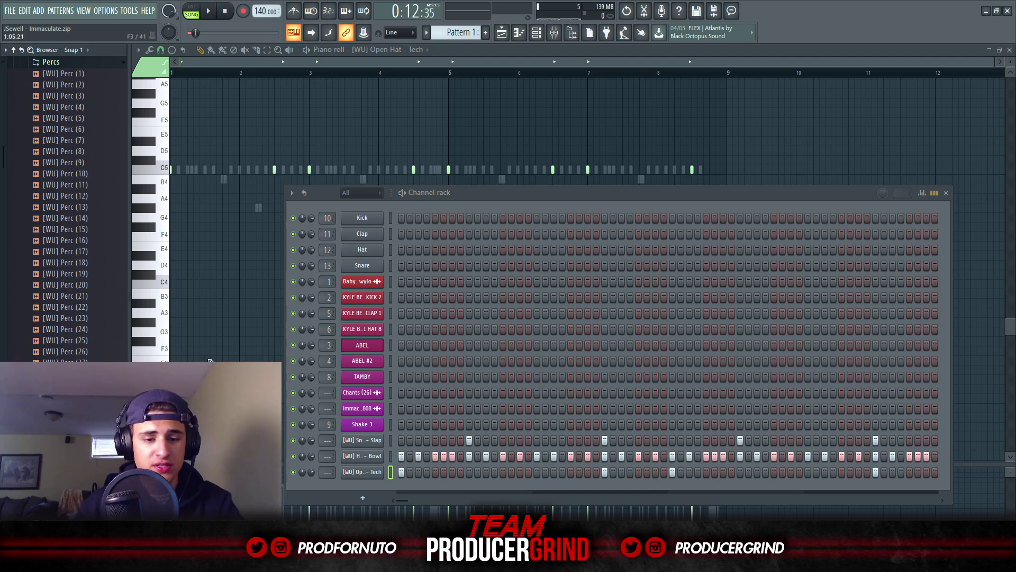
left_click(61, 253)
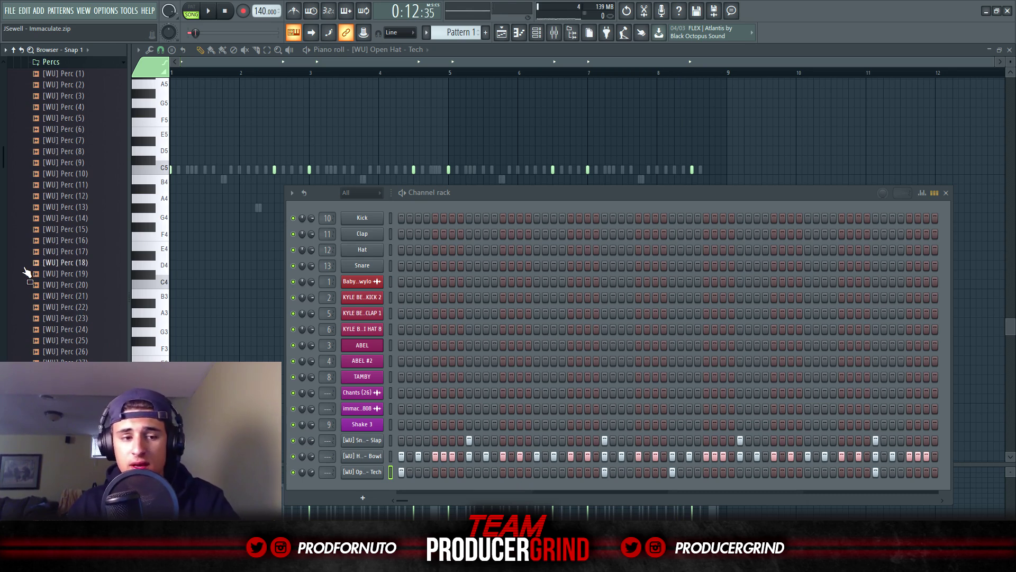
key("space")
left_click(83, 285)
left_click(80, 297)
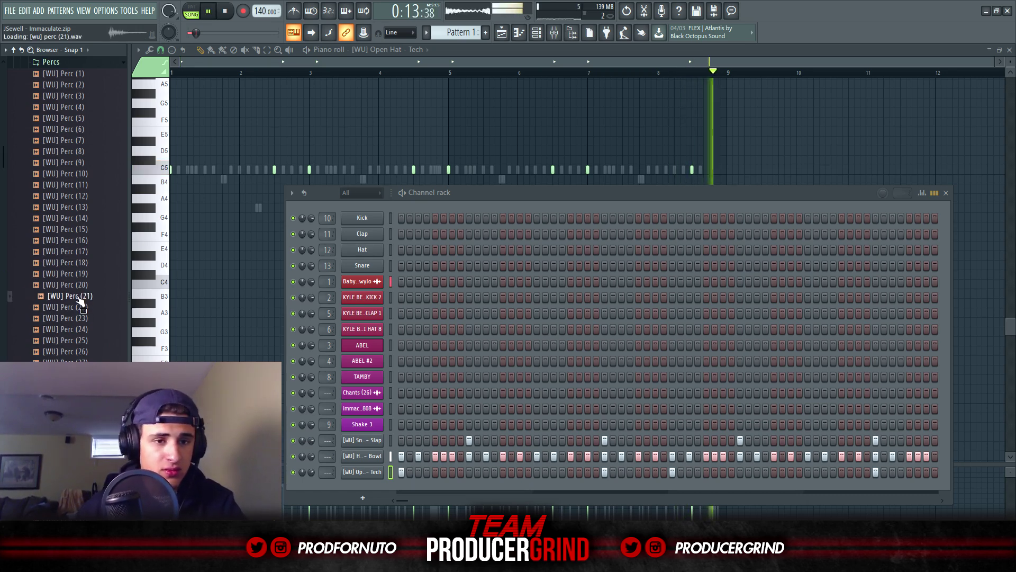
left_click(79, 329)
key("space")
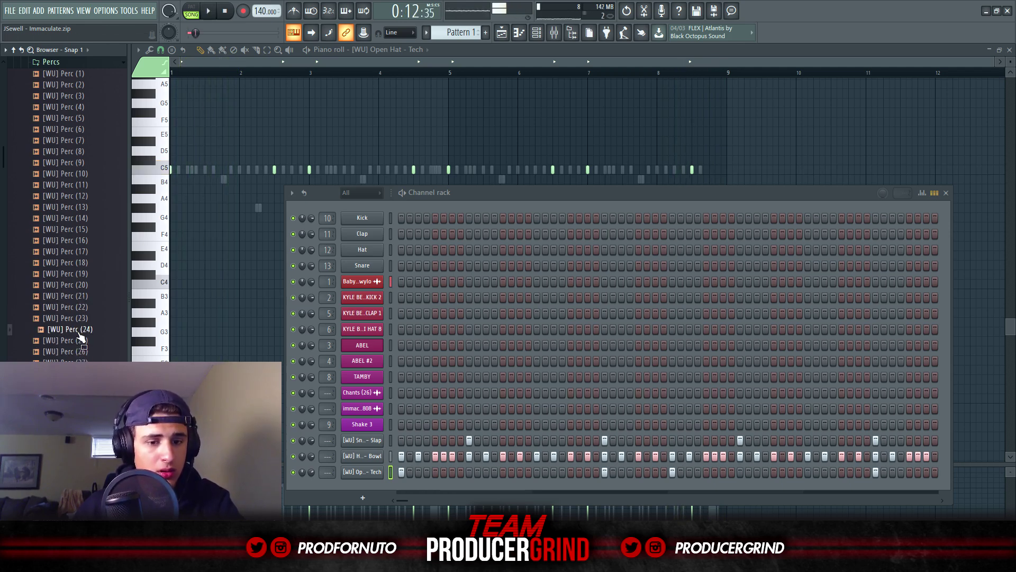
left_click(81, 429)
scroll(80, 429, "down", 8)
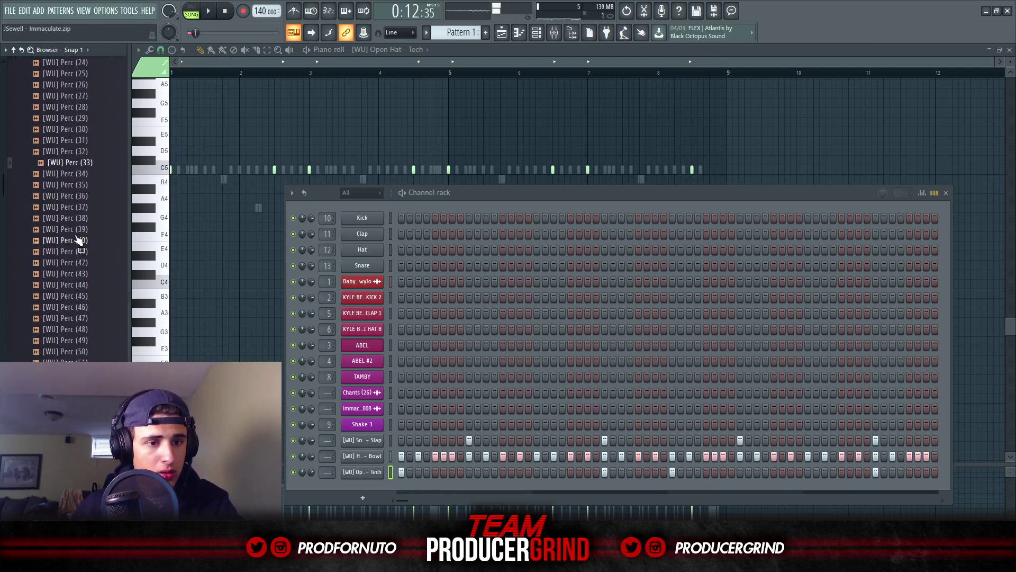
Add [WU] Perc (33) to the channel rack and place hits on step 5 of bars 1 and 3.
left_click_drag(377, 484, 446, 488)
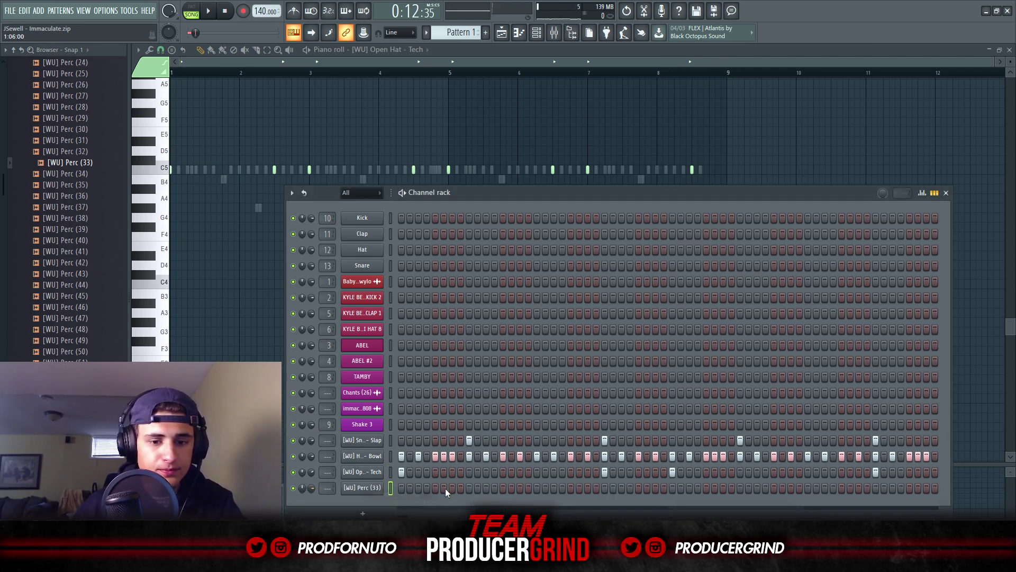
left_click(435, 487)
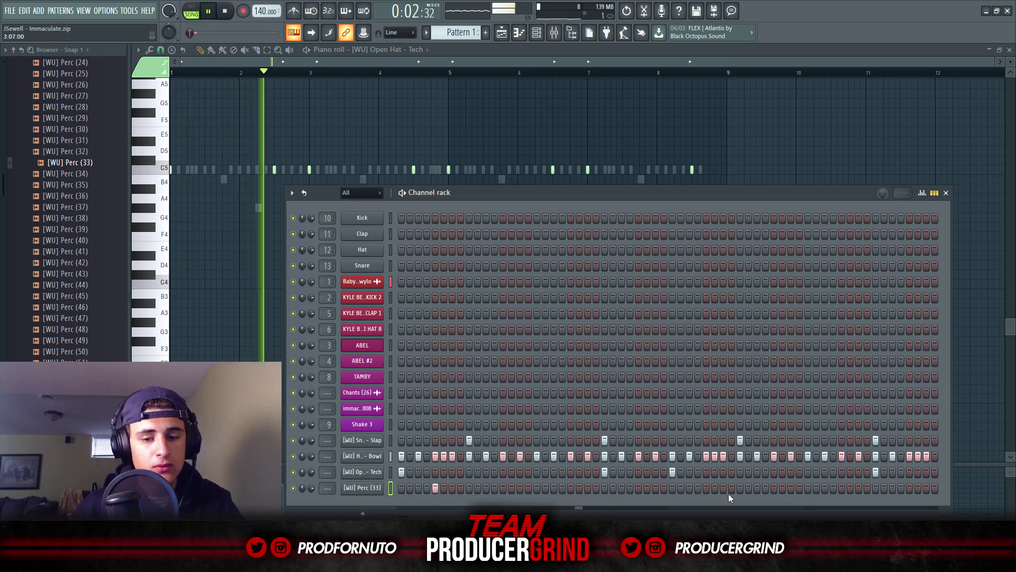
left_click(705, 488)
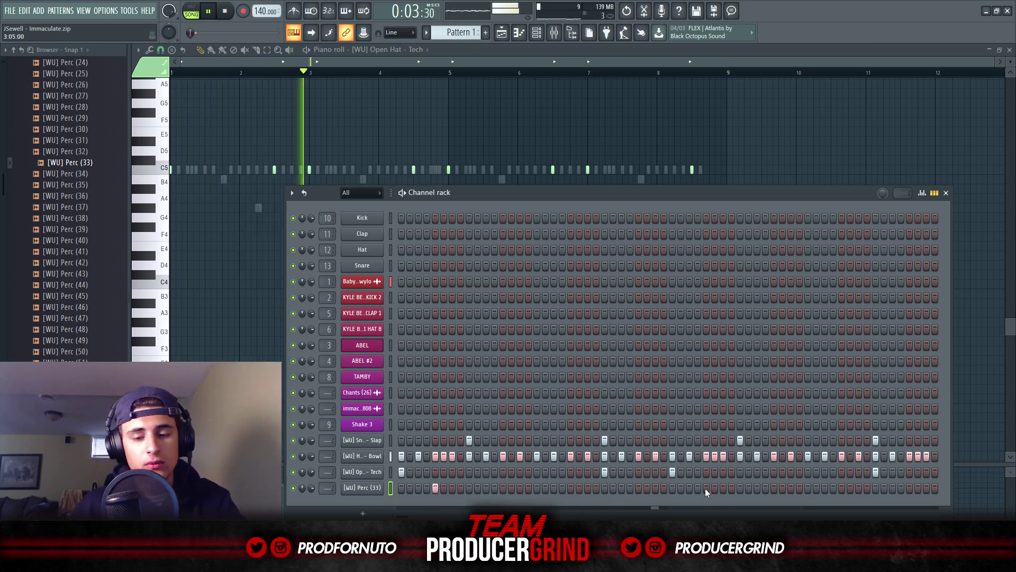
Duplicate the Perc (33) hits from the first four bars into bars 5 to 8.
right_click(381, 488)
left_click(425, 400)
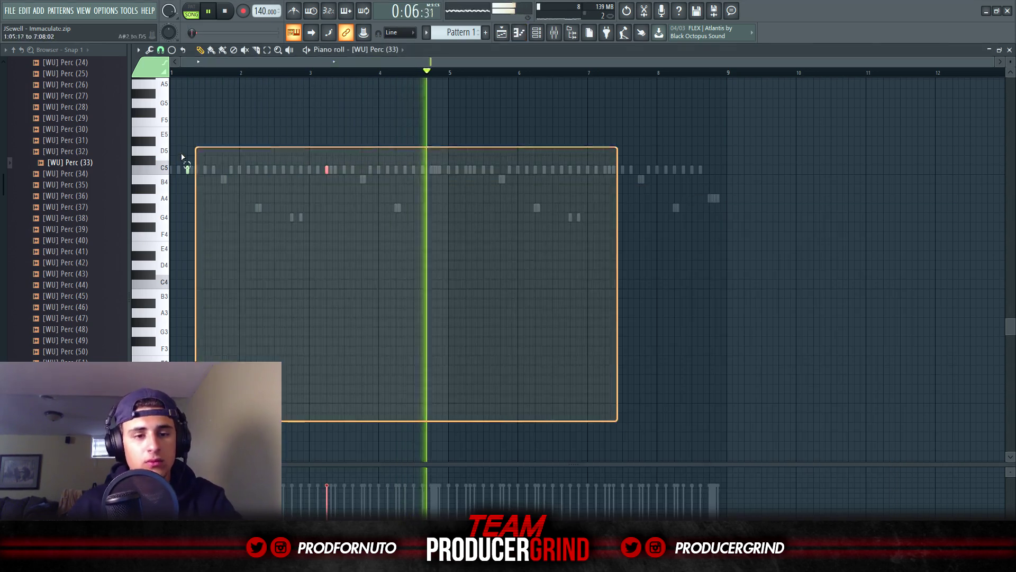
left_click_drag(472, 170, 606, 170)
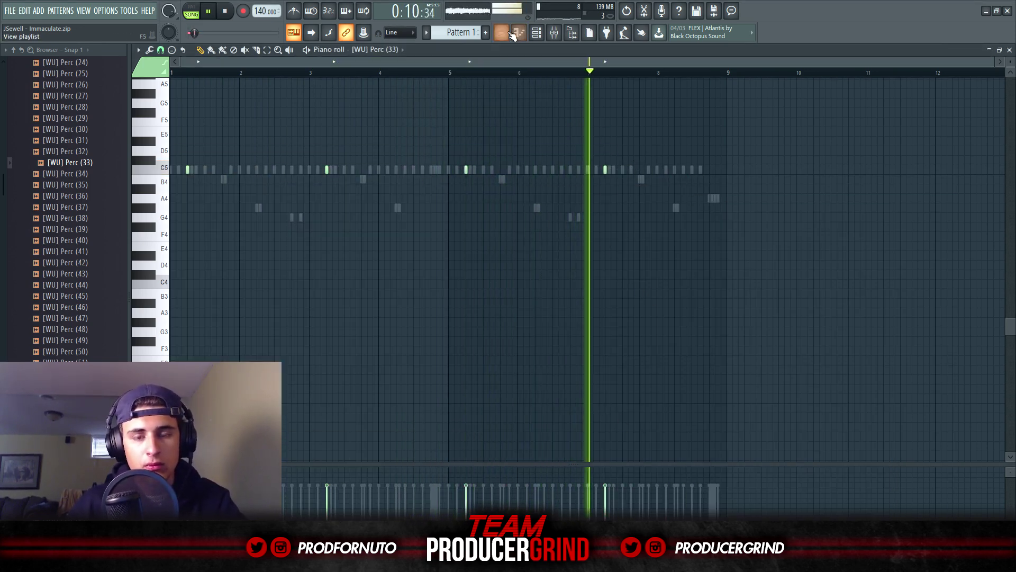
Load [WU] Perc (30) into the channel rack and open its piano roll.
key("F6")
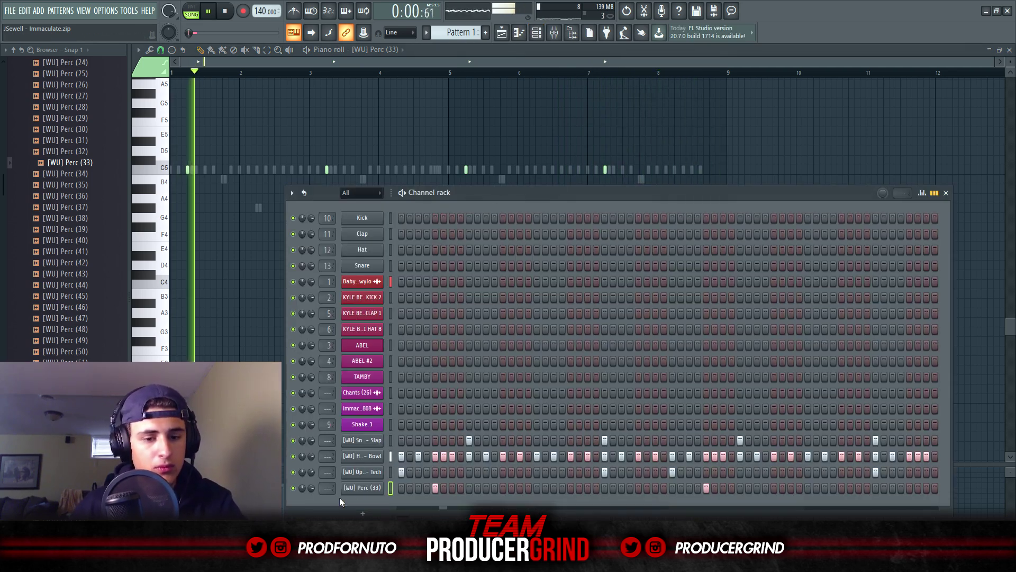
left_click(87, 296)
left_click_drag(80, 129, 358, 502)
left_click_drag(357, 502, 360, 503)
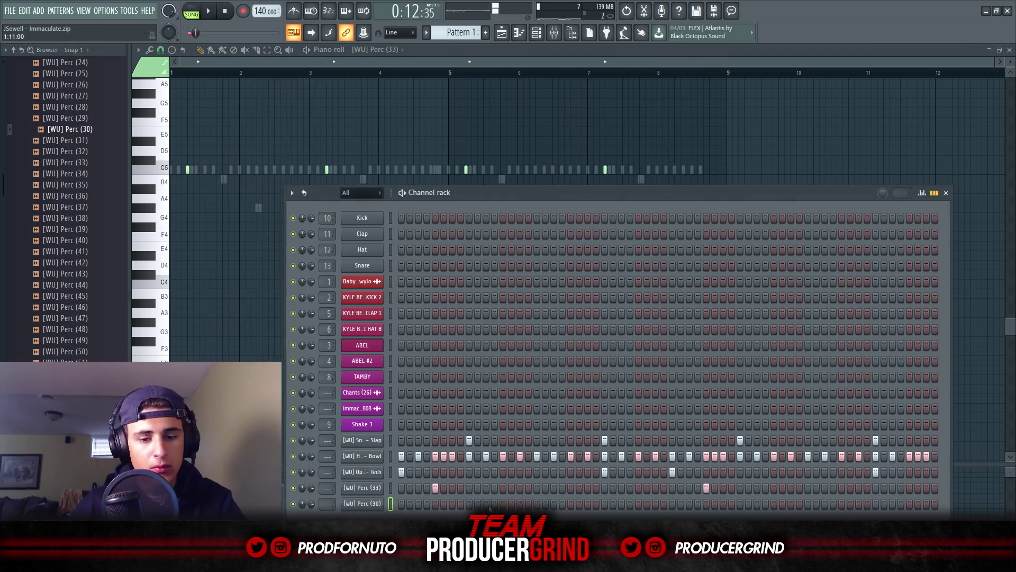
right_click(364, 507)
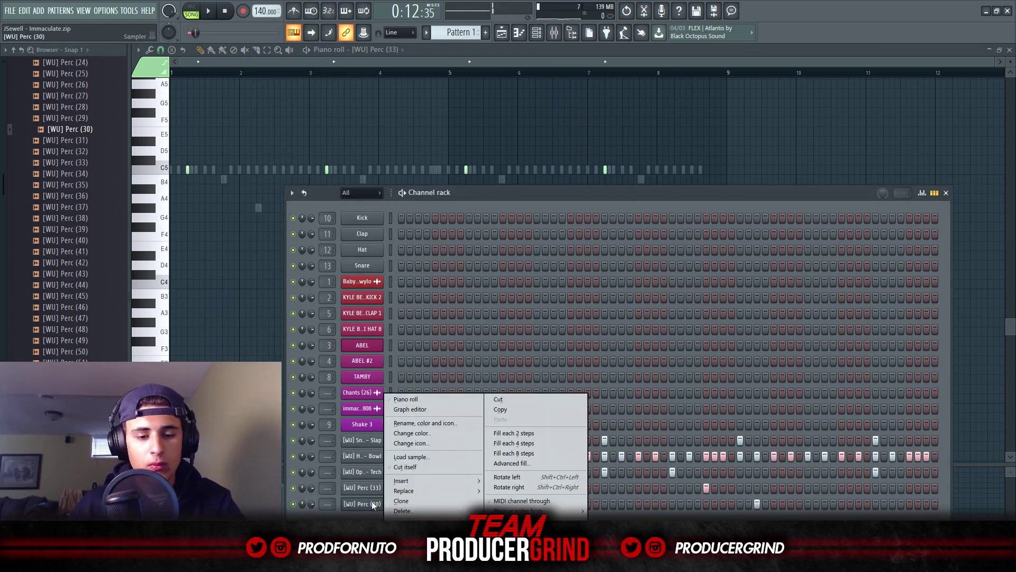
left_click(416, 400)
Set Perc (30) hits at step 11 of bars 1 and 3 and duplicate them into bars 5 to 8.
key("space")
scroll(566, 360, "up", 2)
key("ctrl+a")
left_click_drag(215, 234, 495, 246)
scroll(495, 246, "up", 3)
scroll(496, 247, "down", 4)
key("ctrl+d")
key("ctrl+a")
scroll(275, 244, "up", 4)
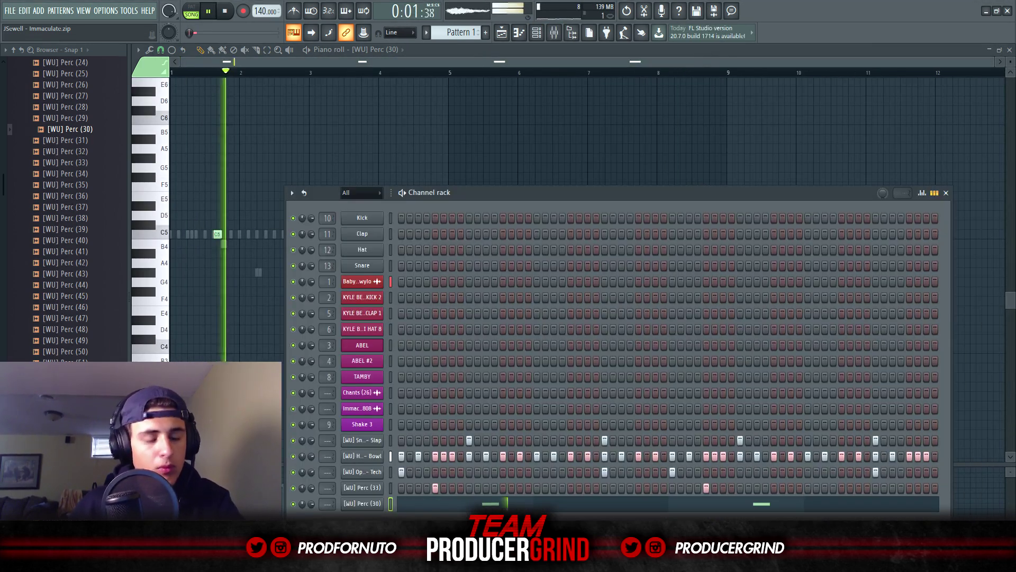
Load [WU] Snare - Luck into the channel rack and open its piano roll.
left_click(87, 354)
left_click_drag(89, 356, 373, 517)
right_click(382, 517)
left_click(414, 401)
scroll(217, 234, "up", 4)
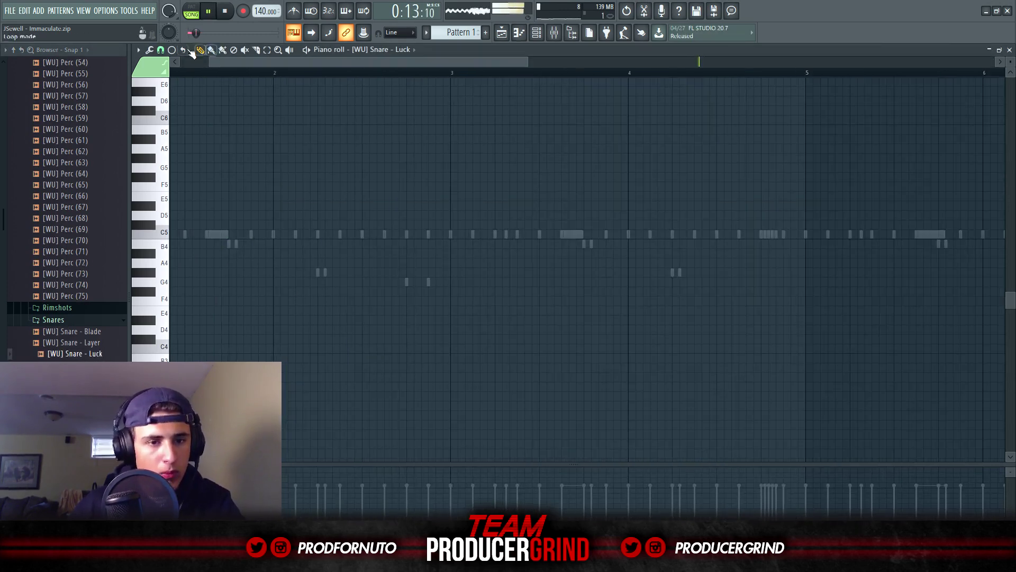
Place Snare - Luck hits on step 3 of bars 2 and 4 and duplicate them into bars 6 and 8.
left_click(553, 234)
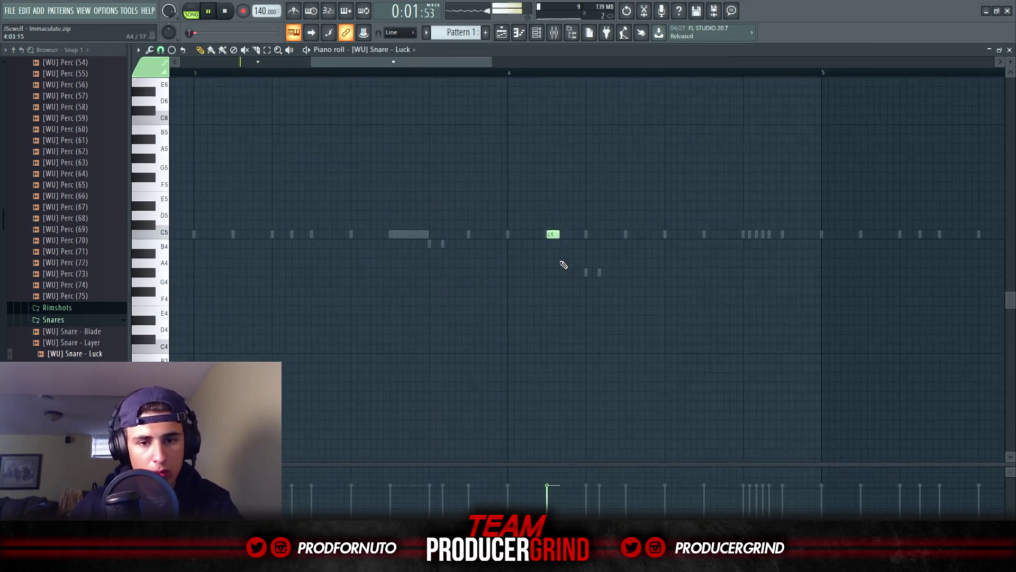
scroll(562, 268, "down", 4)
left_click_drag(575, 307, 227, 183)
key("ctrl+b")
left_click_drag(390, 234, 530, 235)
scroll(529, 235, "up", 3)
scroll(593, 228, "down", 3)
Add a run of extra Snare - Luck hits from step 11 to the end of bar 8.
left_click(537, 33)
key("F6")
scroll(681, 231, "up", 3)
left_click(722, 234)
key("space")
left_click(738, 235)
left_click(752, 234)
key("space")
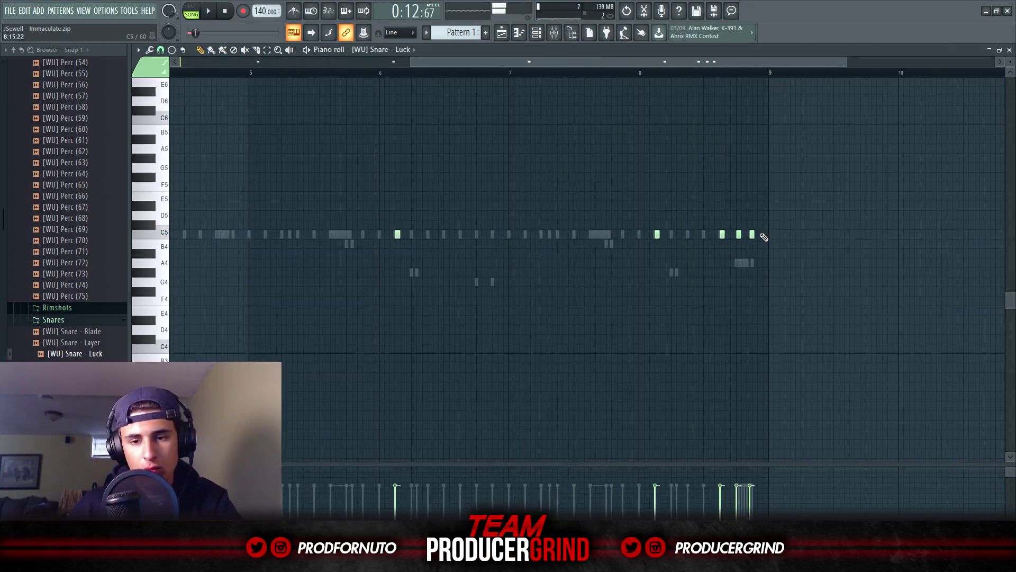
Load [WU] 808 - Focus into the channel rack and open its piano roll.
scroll(761, 237, "up", 3)
key("F6")
key("F6")
key("F6")
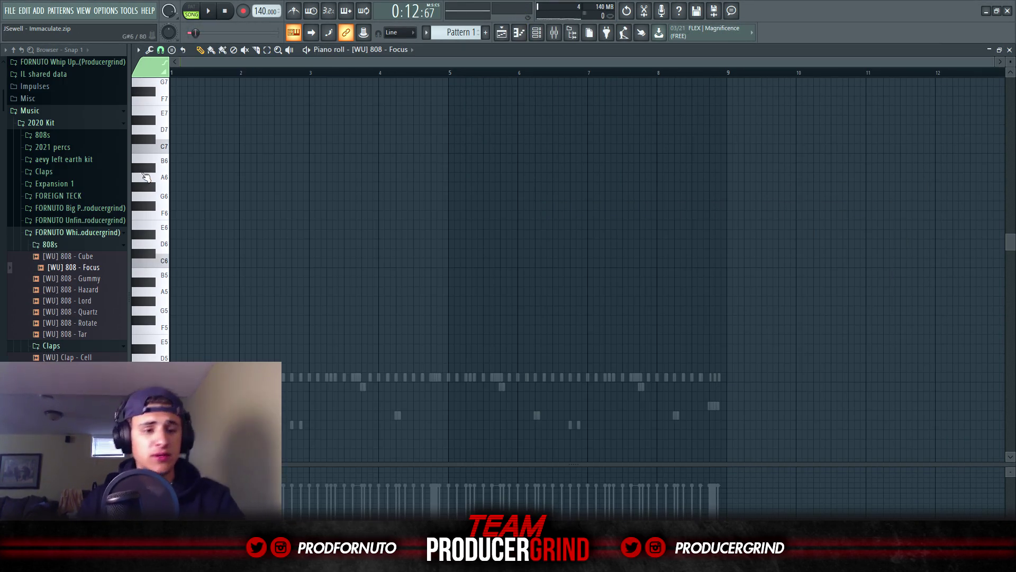
Audition 808 pitches against the beat and place D#5 notes on steps 1 and 13 of bar 1.
key("space")
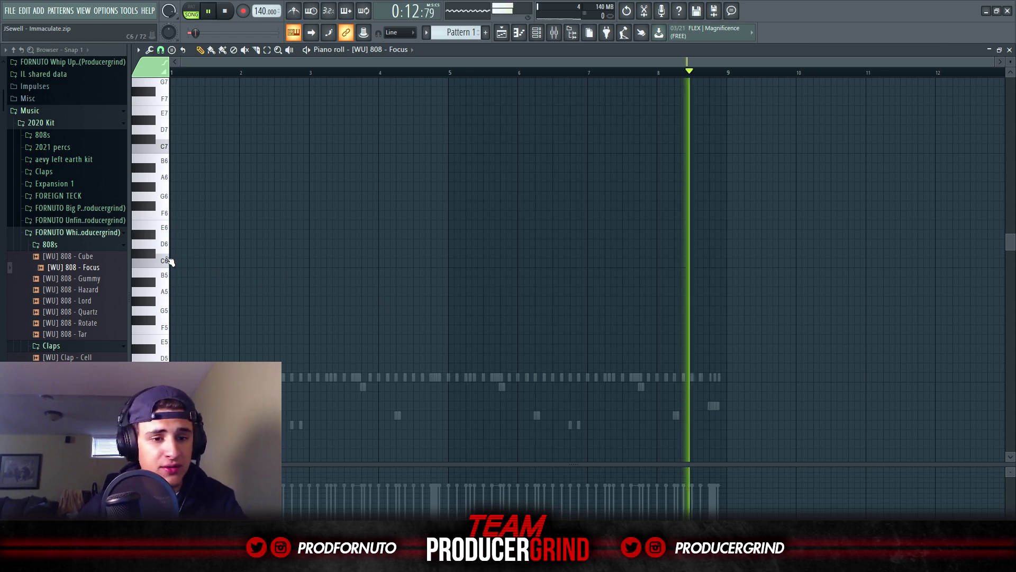
left_click(163, 176)
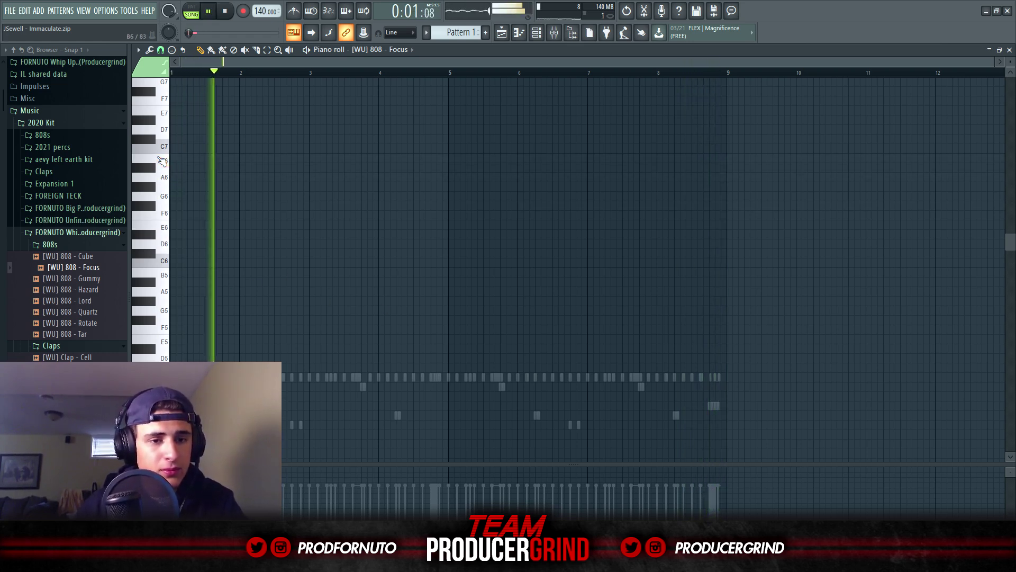
scroll(157, 176, "up", 1)
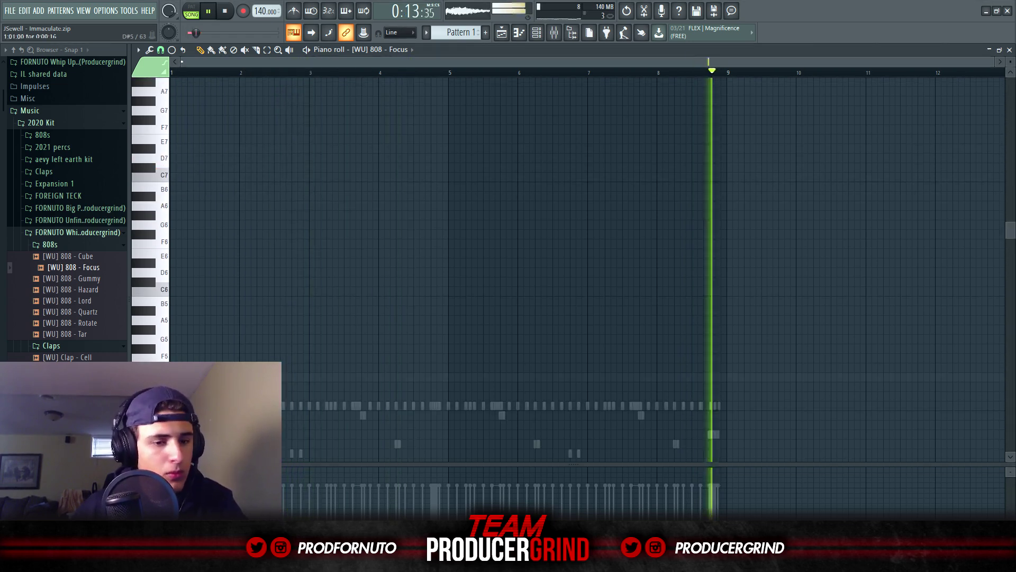
key("space")
key("space")
scroll(254, 402, "up", 2)
scroll(254, 402, "down", 2)
scroll(263, 413, "up", 1)
Place 808 notes on steps 1 and 13 of bar 3 at A#4 and of bar 5 at D#5.
left_click(327, 425)
left_click(396, 424)
left_click(519, 377)
scroll(591, 382, "up", 3)
left_click(586, 378)
scroll(630, 391, "down", 4)
key("space")
key("space")
Add D#5 808 notes on steps 11 and 13 of bar 6 and a high A#5 note on step 15.
scroll(612, 381, "up", 3)
left_click(635, 378)
left_click(653, 377)
left_click_drag(671, 304, 673, 311)
scroll(687, 392, "down", 2)
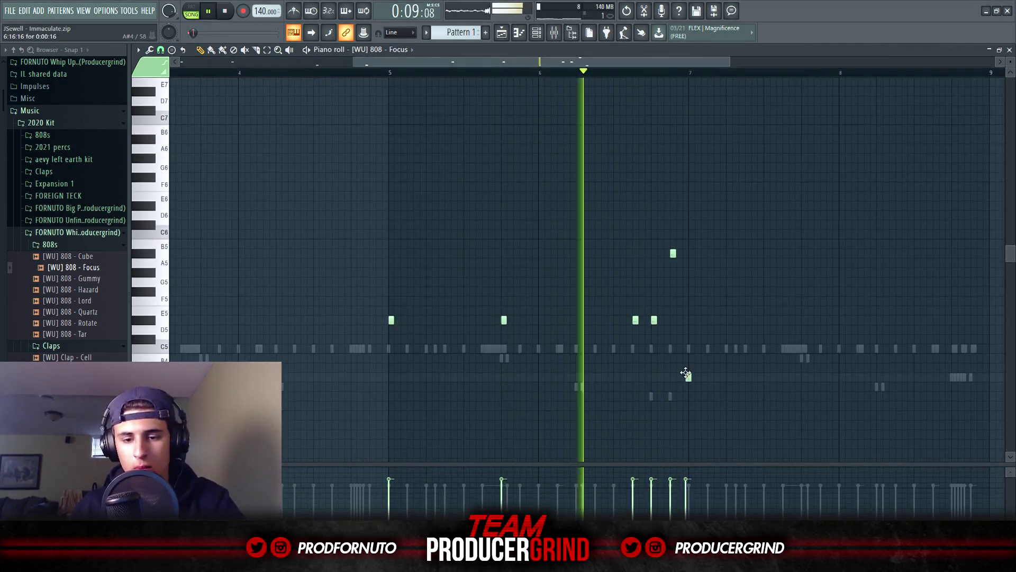
Place A#4 808 notes on steps 1 and 13 of bar 7 and steps 11 and 13 of bar 8.
scroll(687, 402, "down", 3)
scroll(965, 369, "up", 3)
left_click(964, 367)
left_click(992, 368)
scroll(983, 387, "down", 4)
scroll(951, 378, "up", 4)
scroll(883, 369, "down", 4)
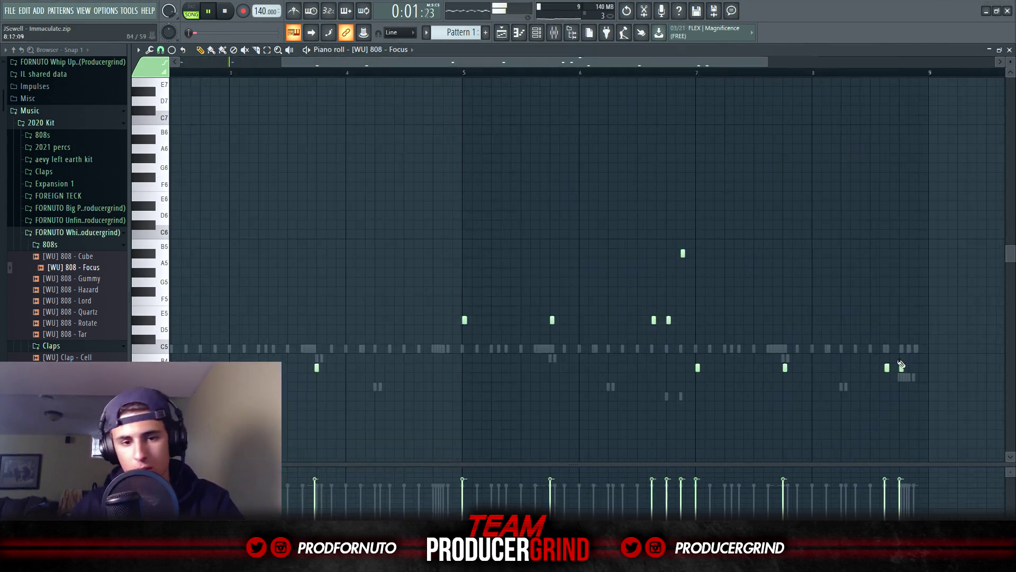
Transpose all the 808 notes up one semitone.
key("space")
key("shift+Up")
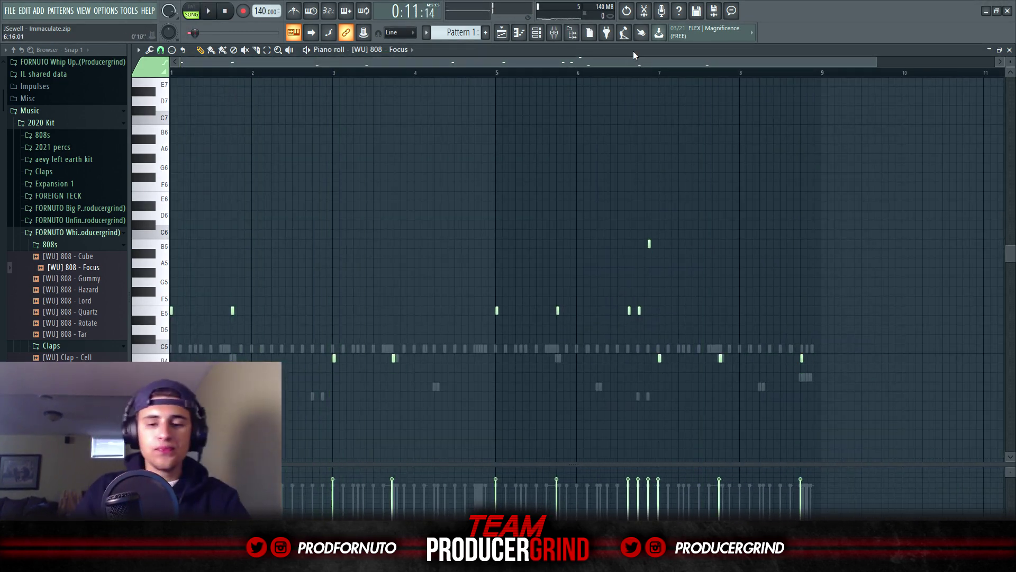
Inspect the Babylon melody clip's sample settings from the playlist and close them.
left_click(509, 38)
double_click(319, 90)
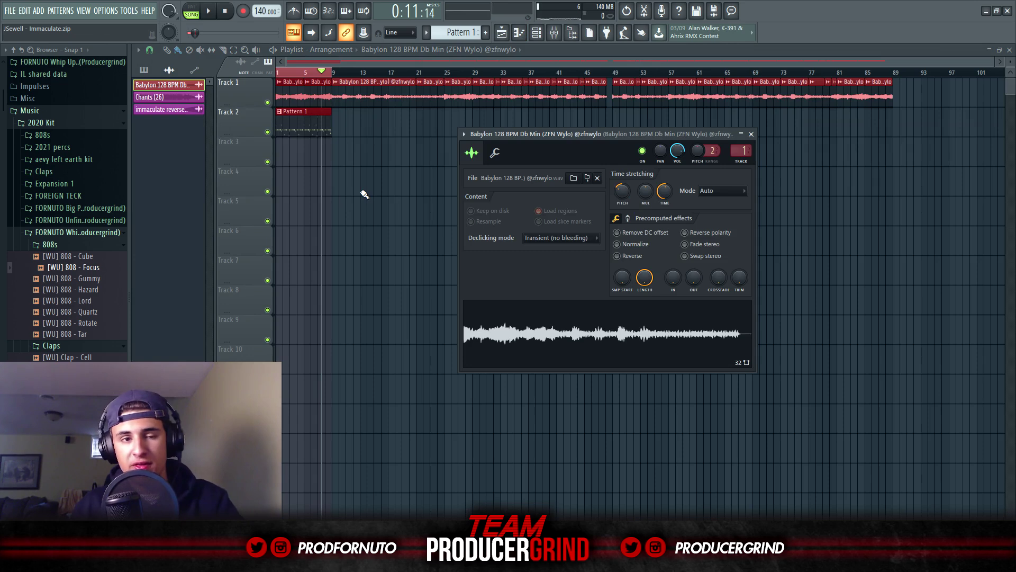
key("Escape")
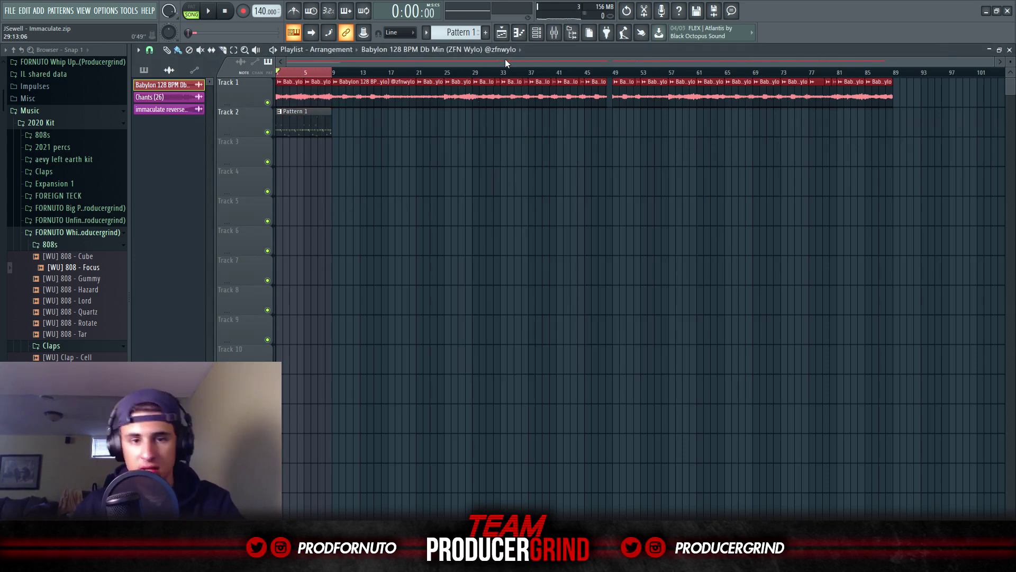
Reopen the 808 - Focus piano roll and listen to its notes against the beat.
left_click(545, 34)
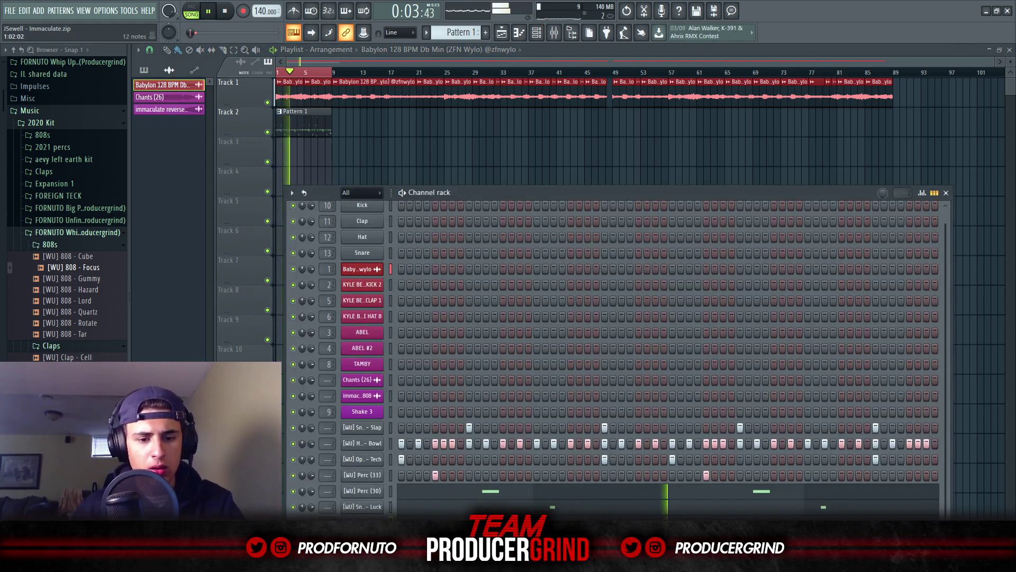
left_click(407, 523)
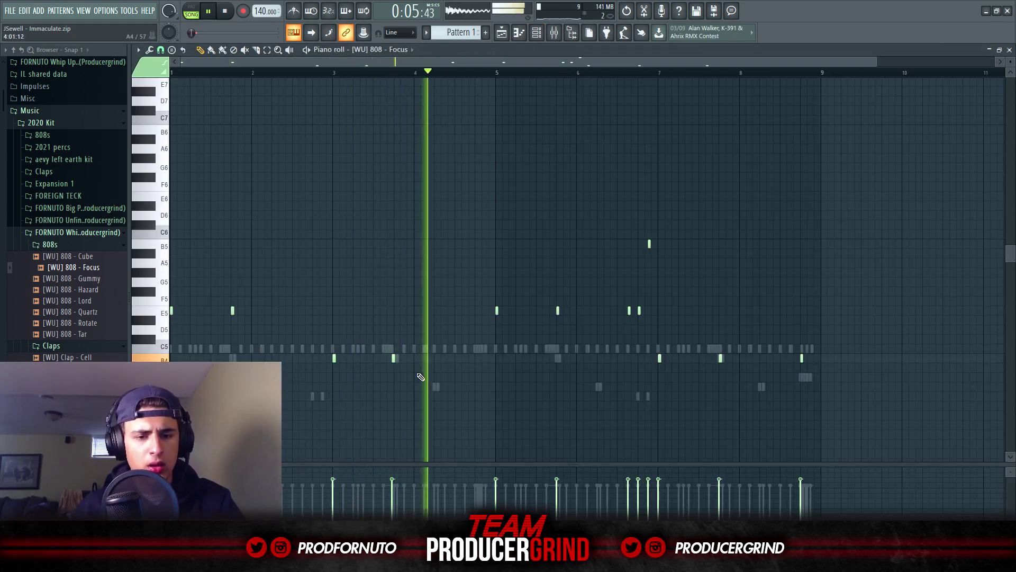
scroll(410, 374, "up", 3)
scroll(414, 360, "down", 3)
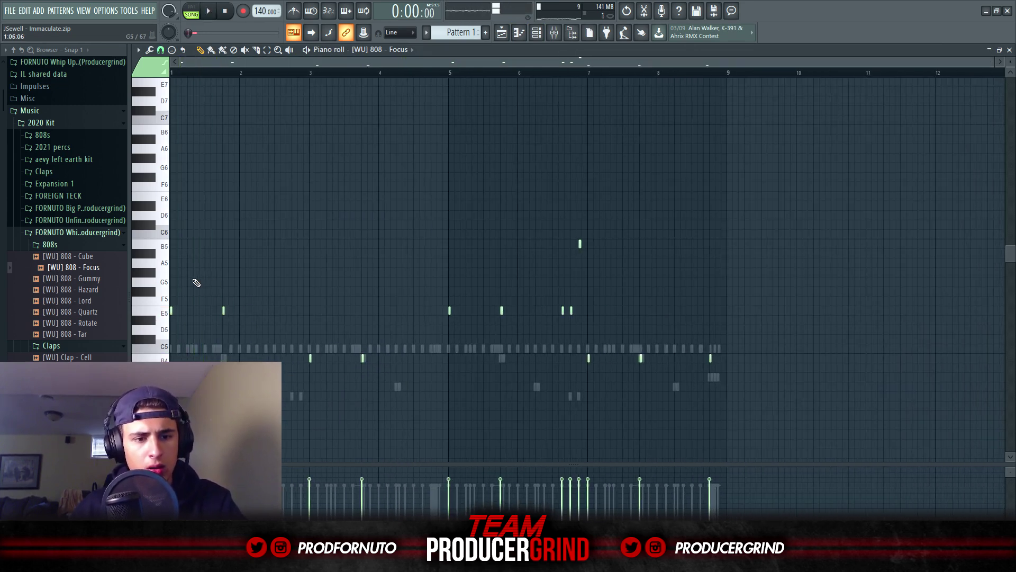
scroll(206, 260, "up", 3)
key("space")
key("space")
key("space")
key("space")
Try a high E6 808 note on step 9 of bar 1 and listen to it with the beat.
left_click(222, 185)
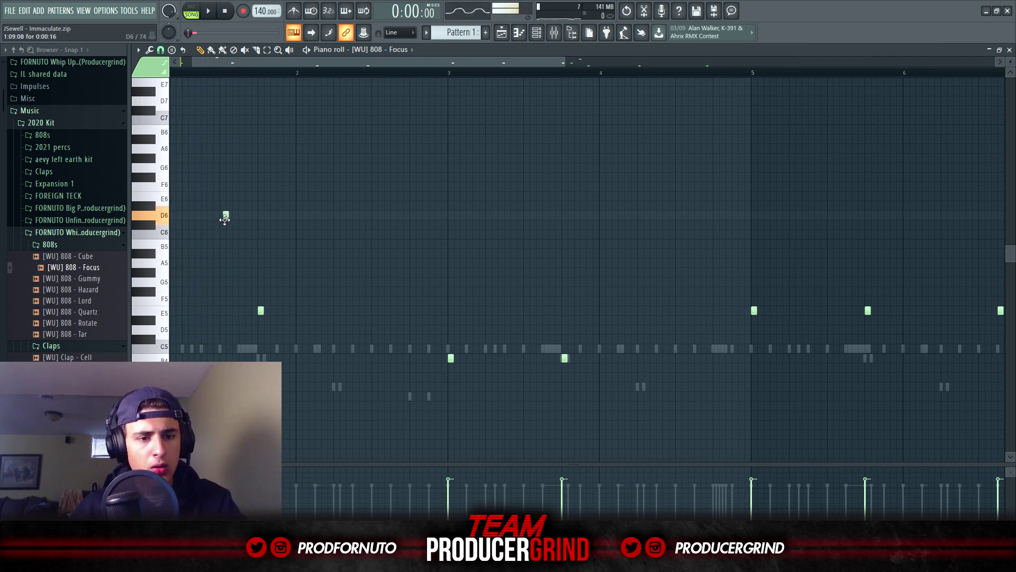
left_click(220, 195)
key("space")
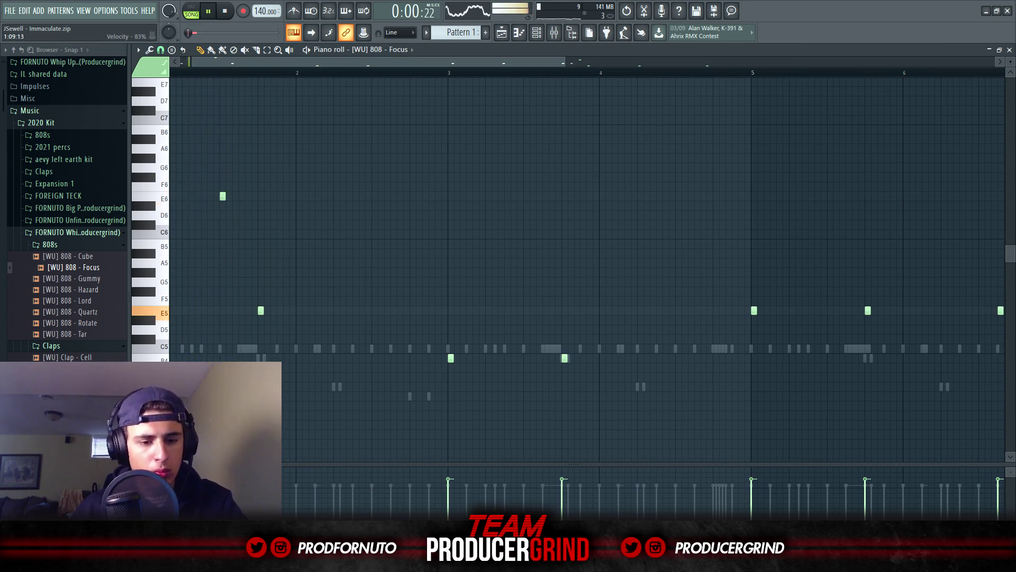
scroll(463, 396, "down", 2, "ctrl")
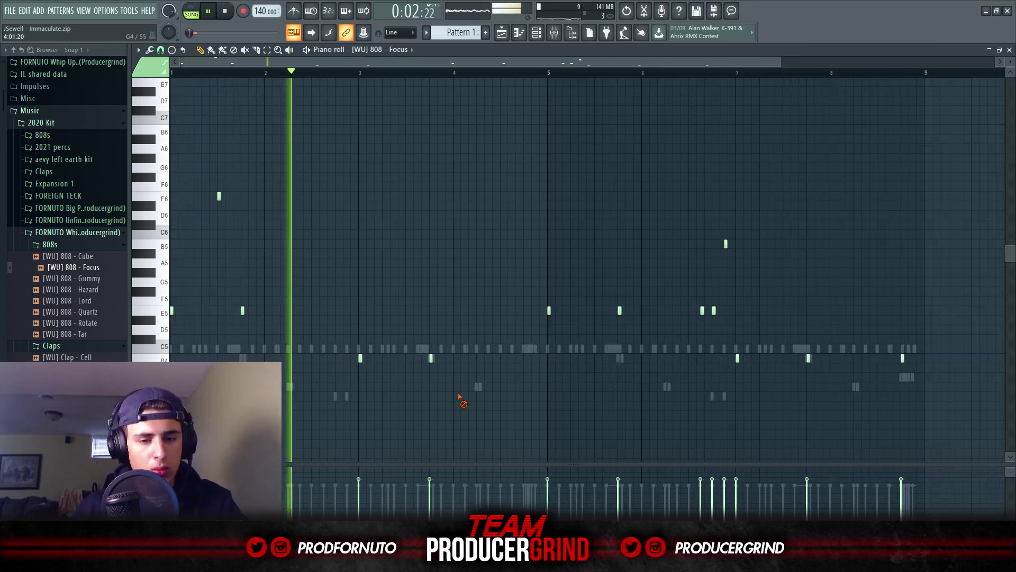
scroll(438, 395, "down", 1, "ctrl")
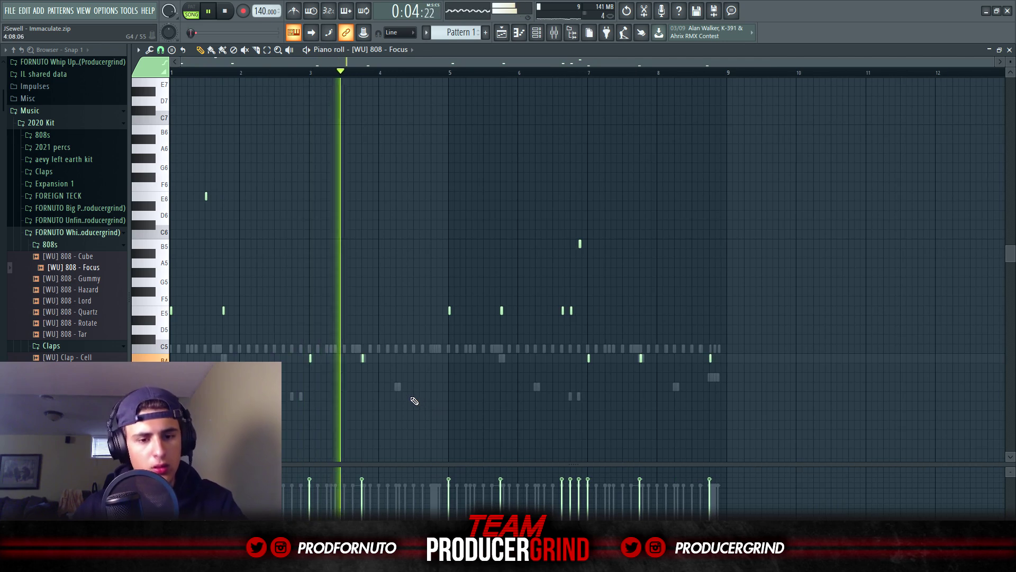
key("F6")
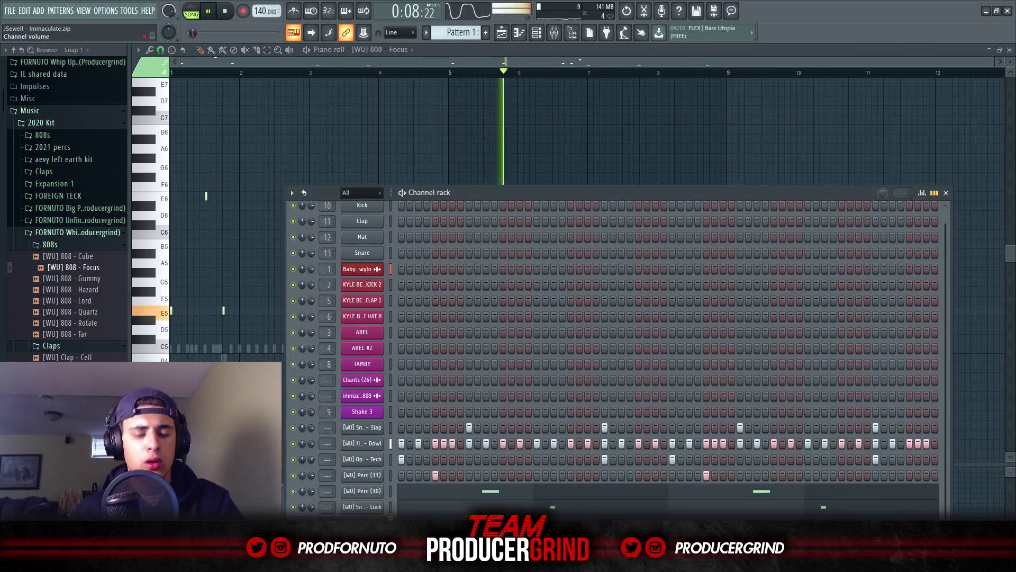
key("F6")
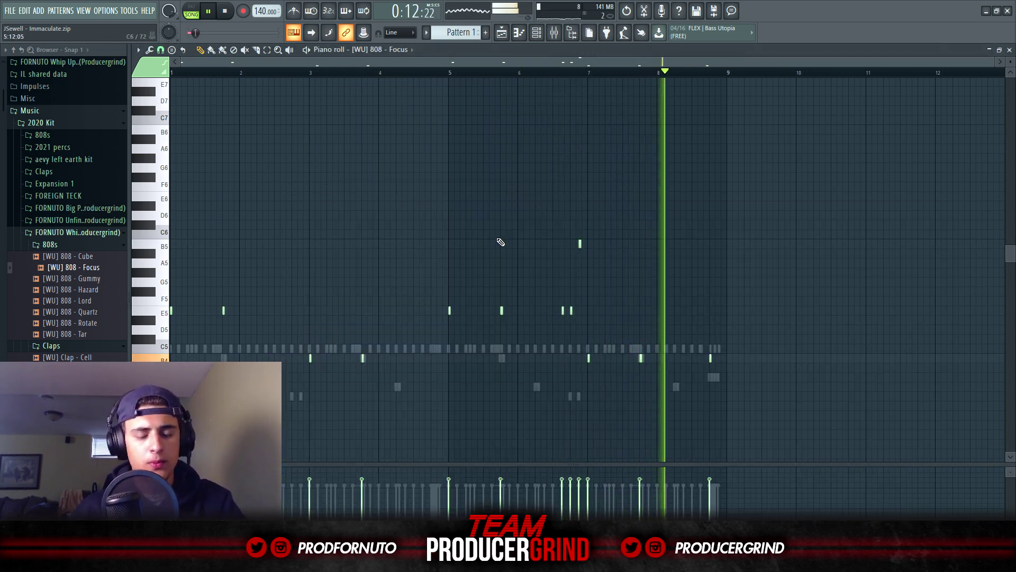
Delete the last 808 note in bar 8, on step 13.
key("F6")
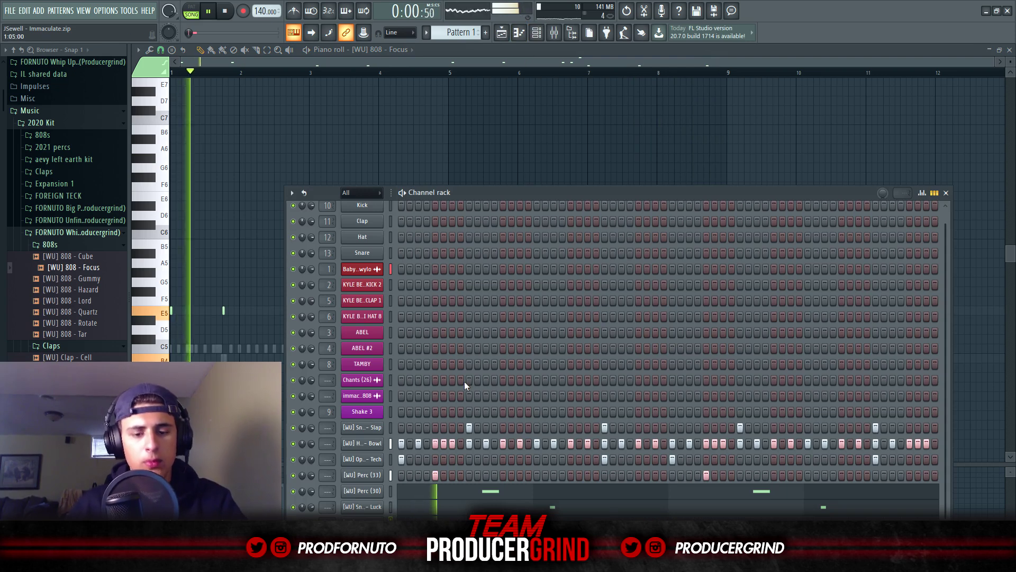
key("F6")
right_click(711, 359)
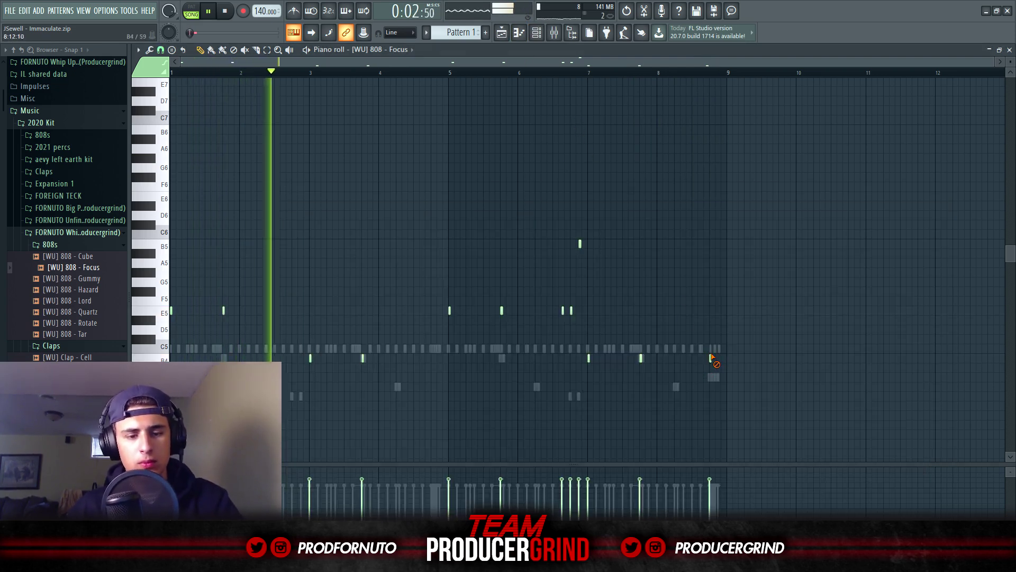
Stop playback and examine the 808 - Focus channel's miscellaneous settings.
left_click(536, 39)
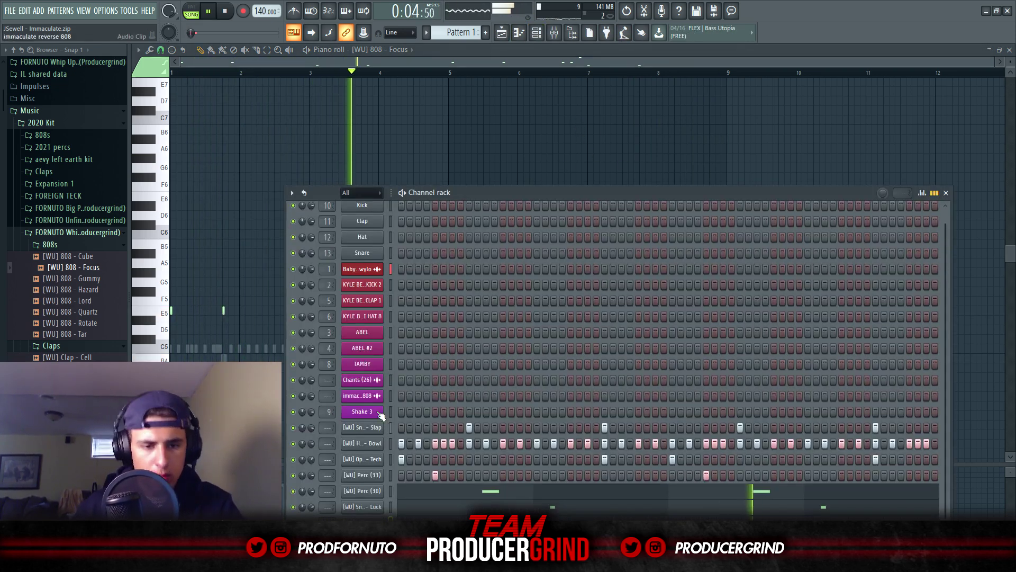
left_click(362, 522)
key("space")
left_click(301, 220)
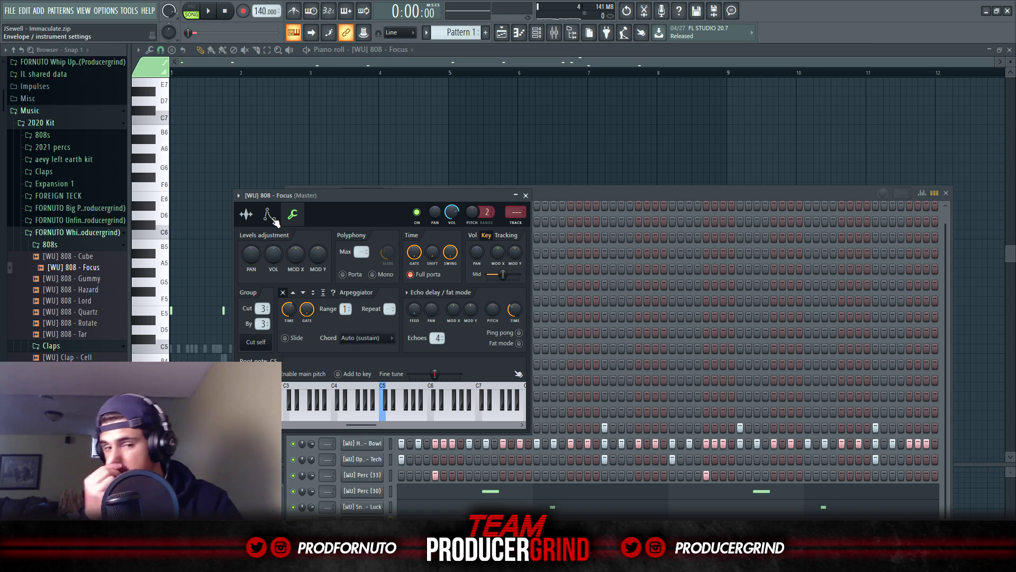
Review the Snare - Luck notes, the playlist arrangement and the 808 - Focus notes.
left_click(461, 511)
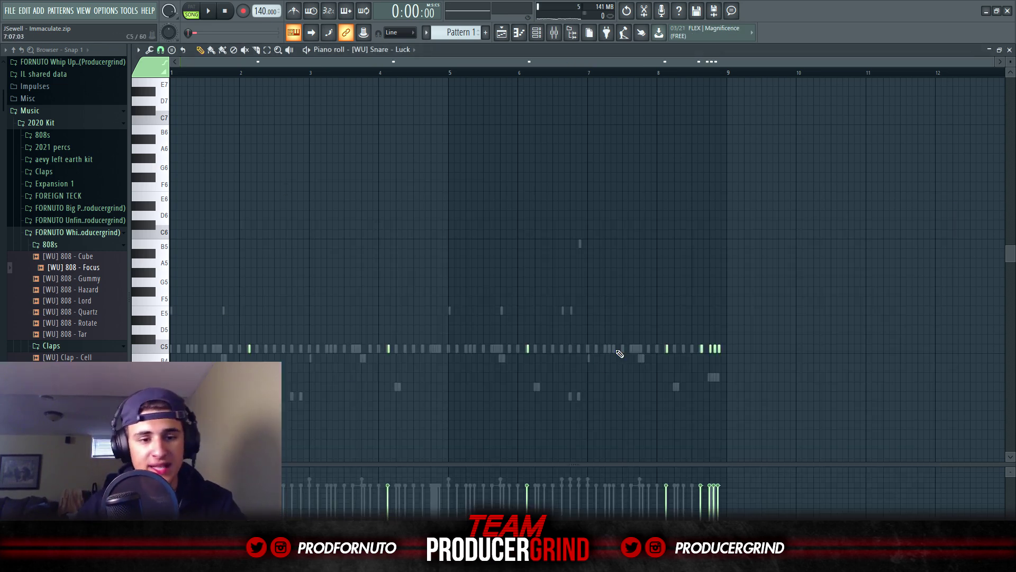
left_click(502, 34)
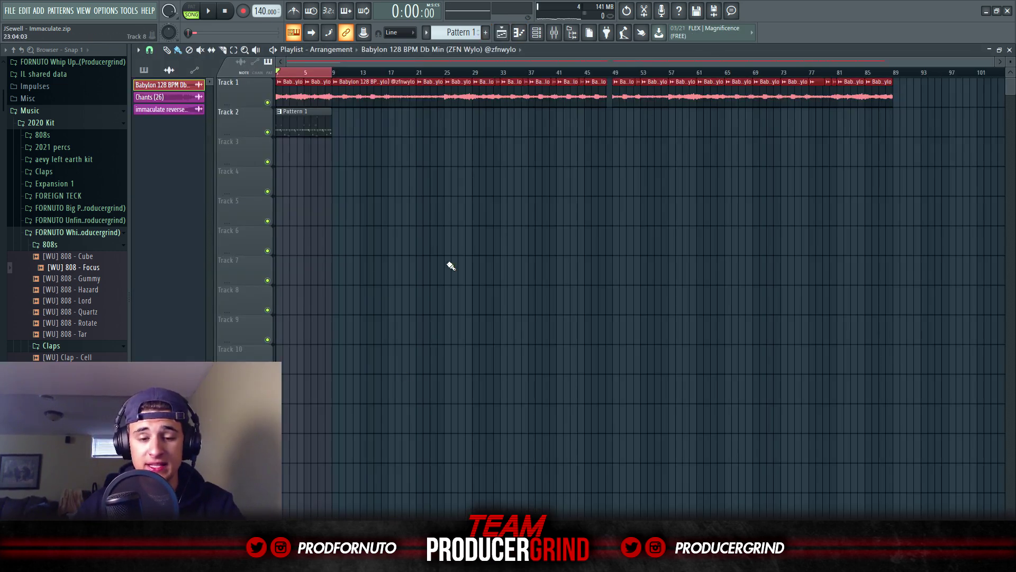
left_click(518, 31)
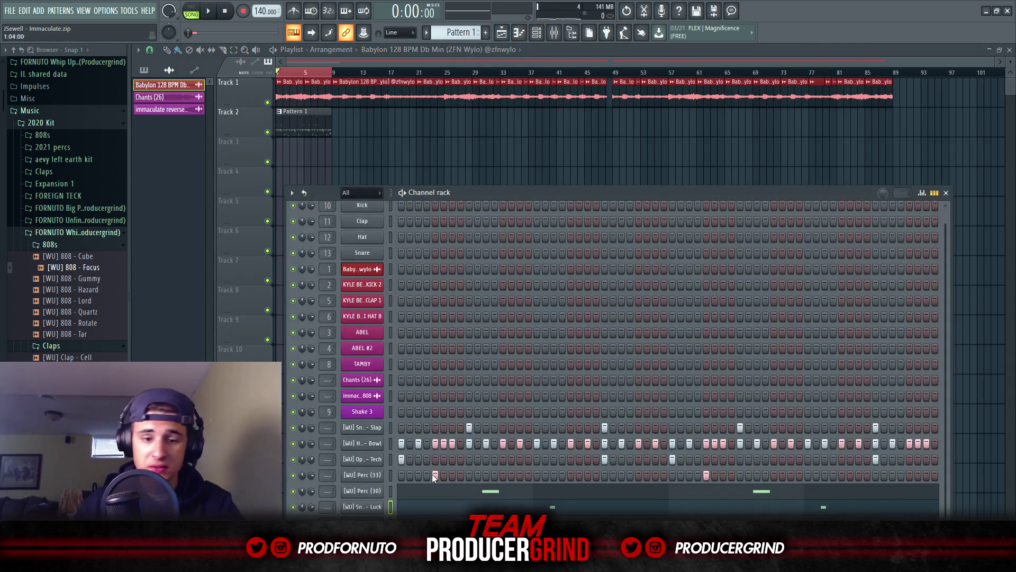
left_click(438, 521)
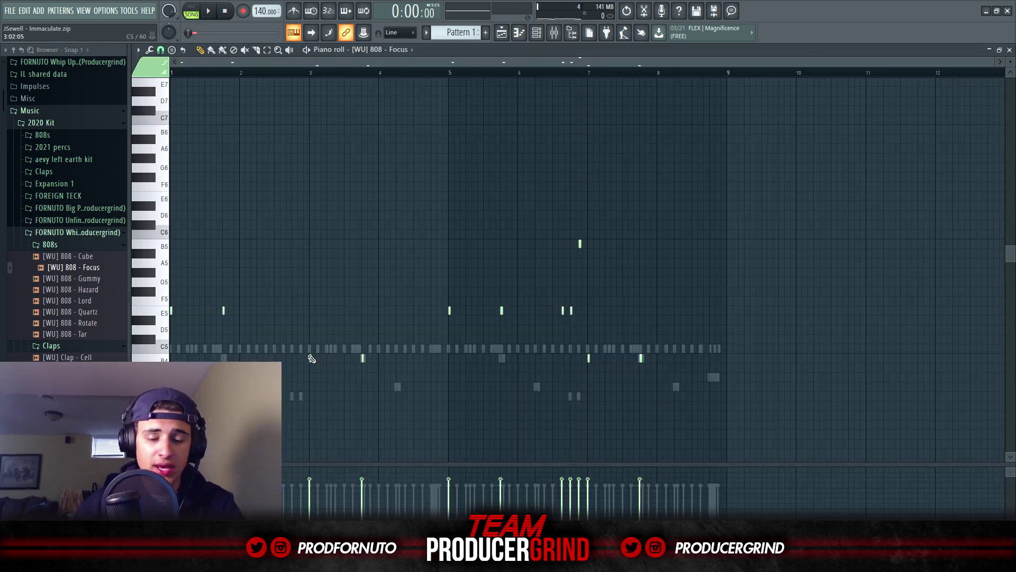
Listen to the Immaculate beat with the mixer levels in view, stop playback and return to the playlist.
left_click(542, 41)
key("space")
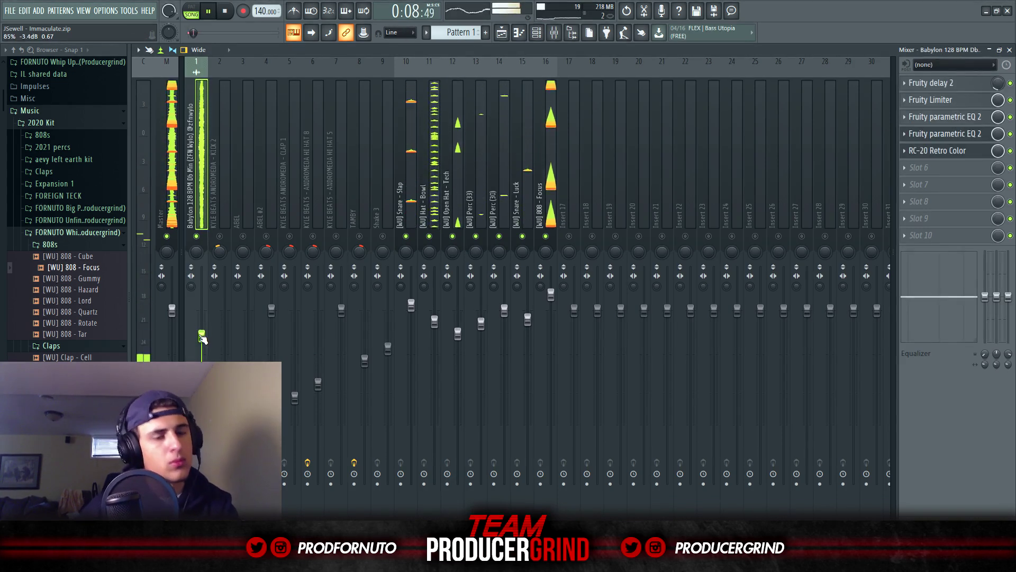
left_click(500, 33)
key("space")
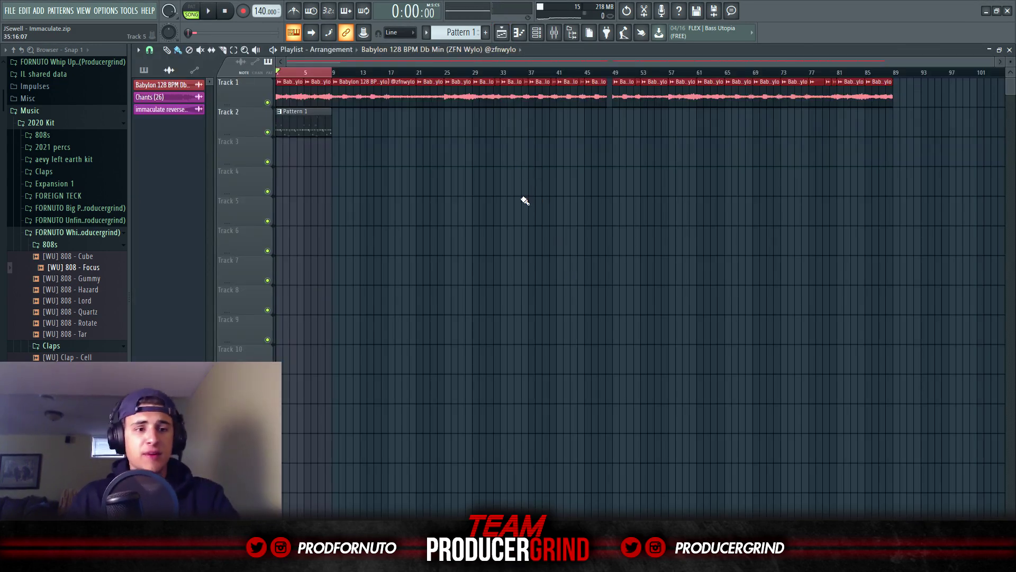
Switch to the Nate Mosa project, play part of it back and select bars 1 to 8 as the playback loop.
key("ctrl+shift+s")
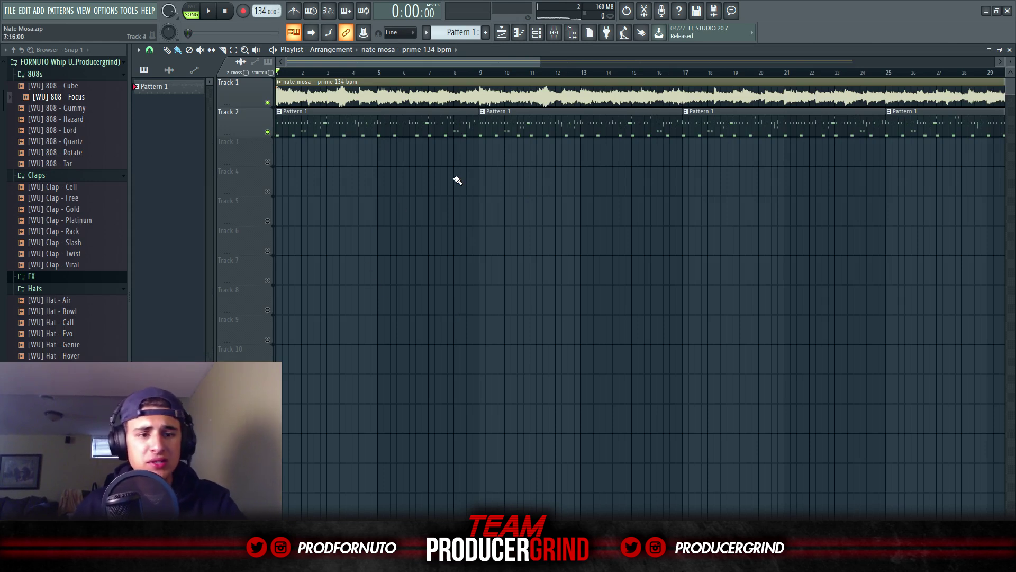
scroll(404, 164, "down", 4)
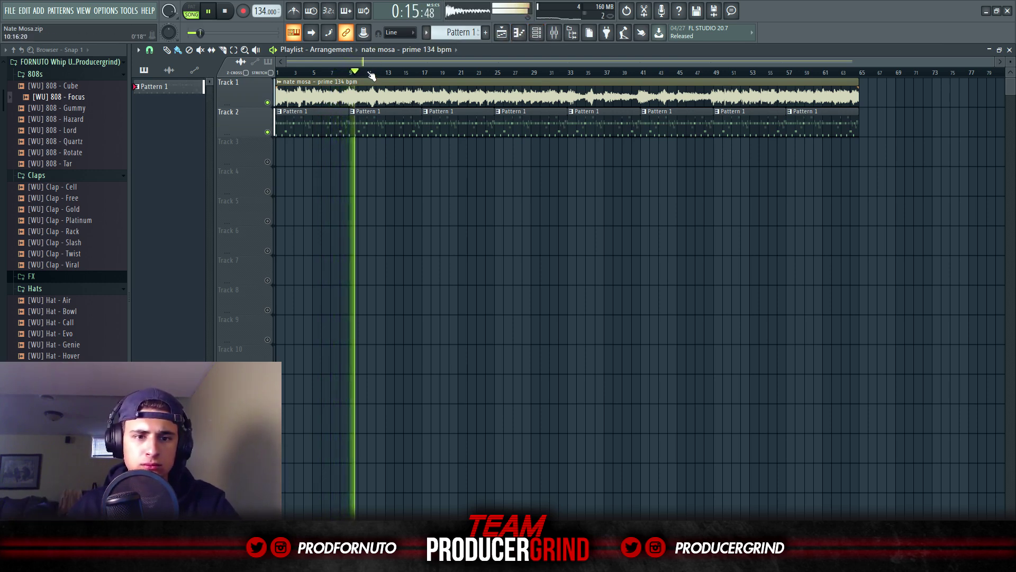
key("space")
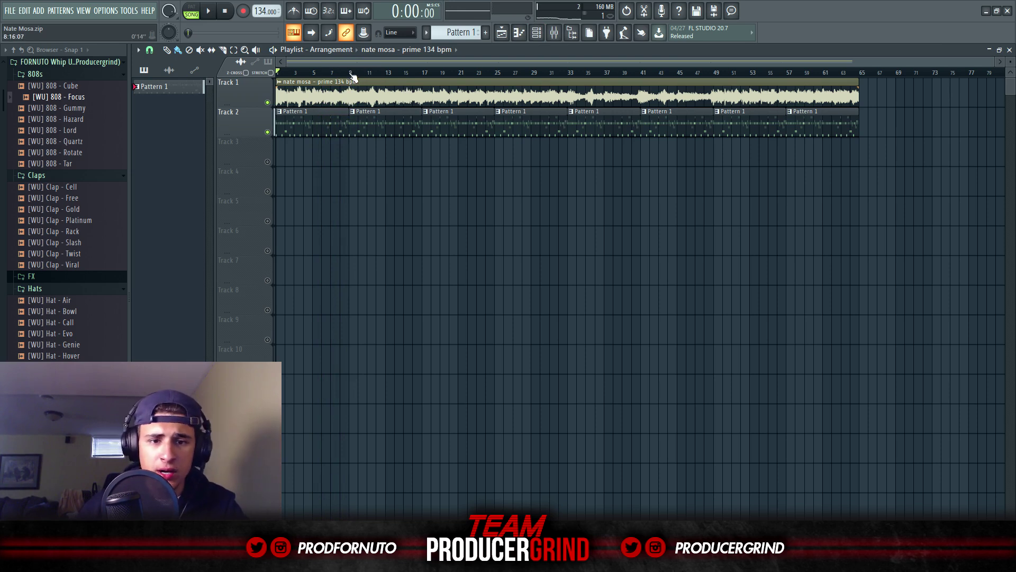
left_click_drag(279, 73, 344, 75)
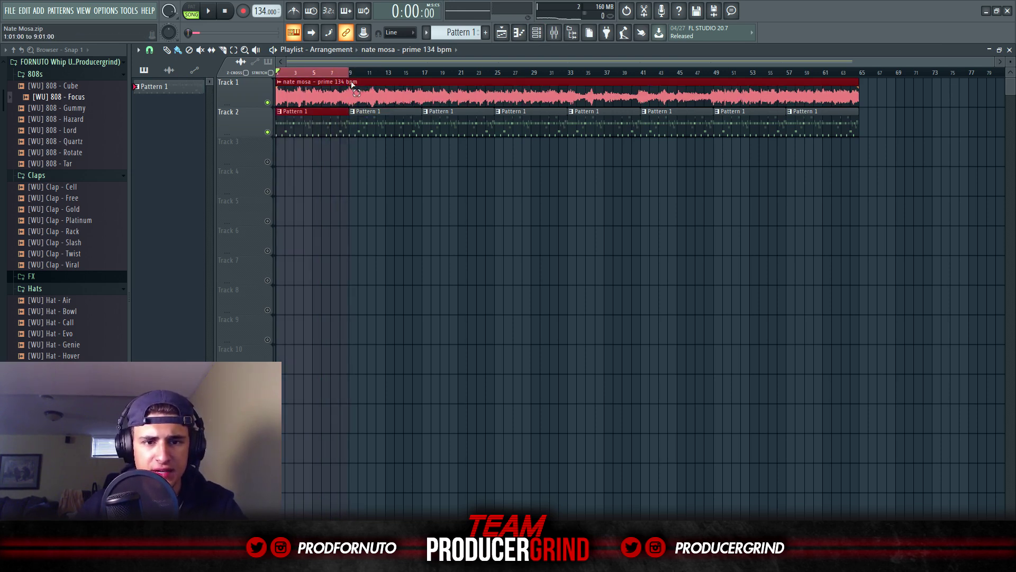
Solo the nate mosa - prime 134 bpm melody channel in the channel rack.
left_click(537, 33)
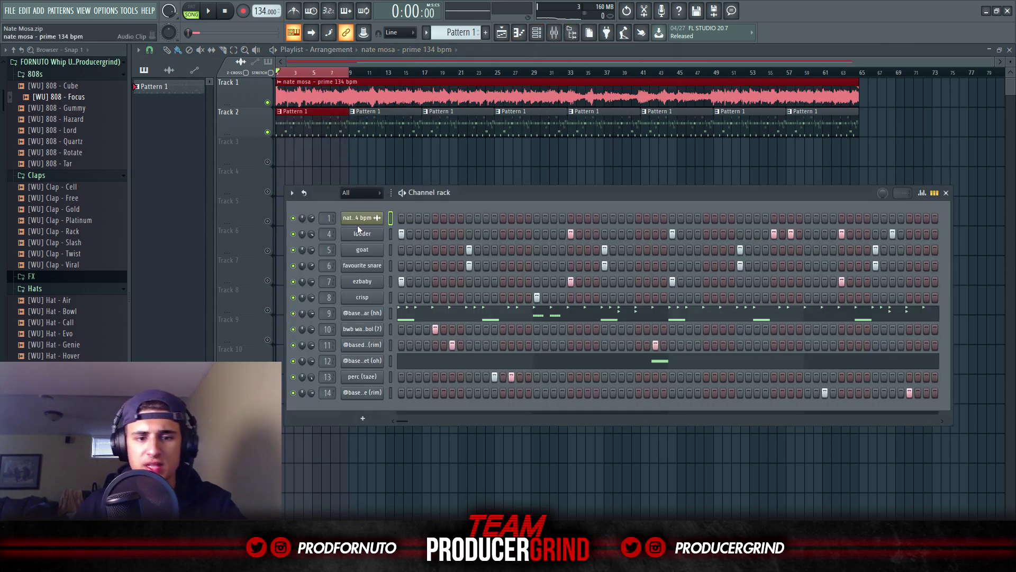
right_click(293, 313)
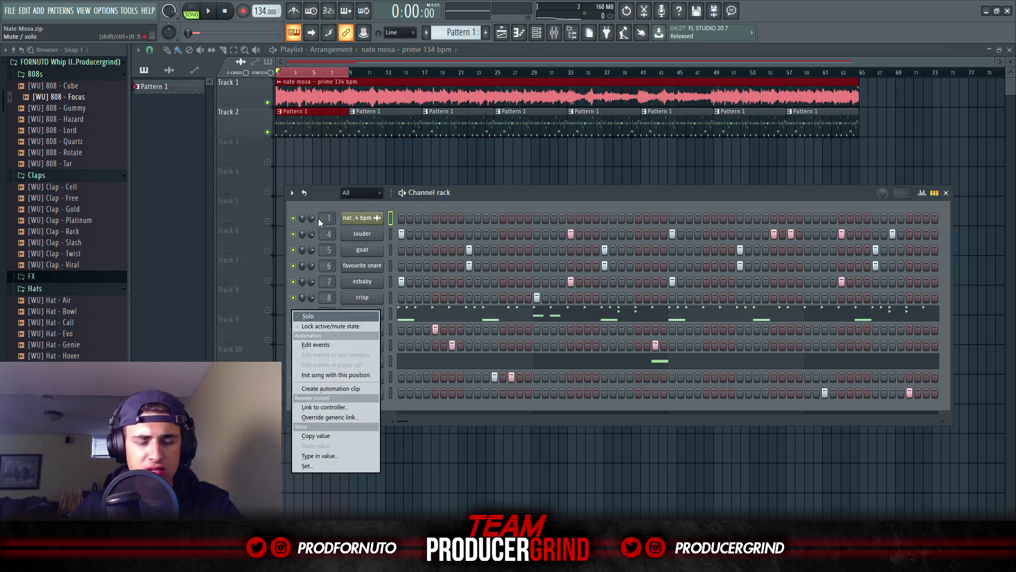
left_click(380, 202)
right_click(293, 218)
left_click(318, 226)
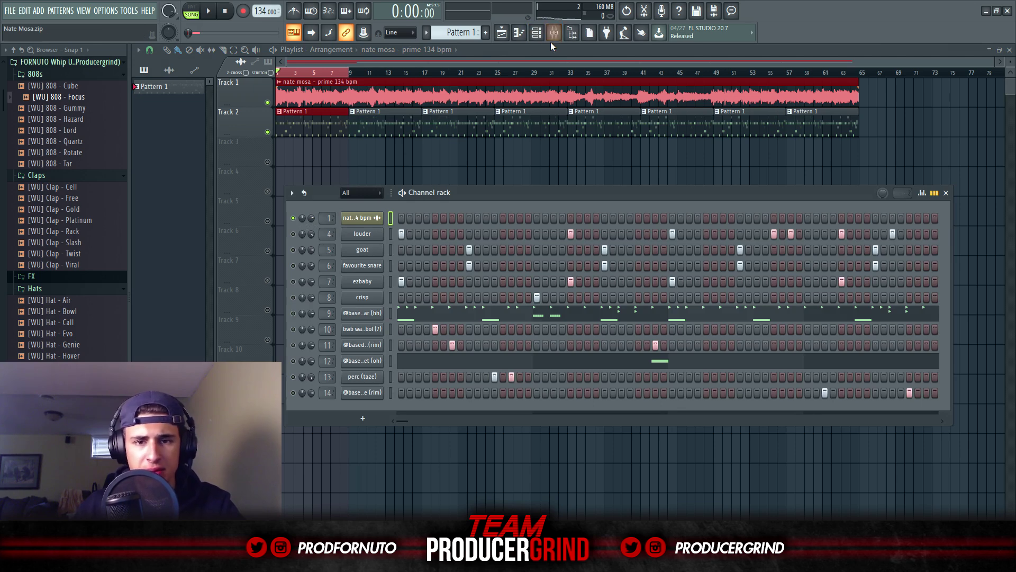
Inspect the existing Fruity Parametric EQ 2 on the melody's mixer track, Insert 1, and delete it.
left_click(555, 33)
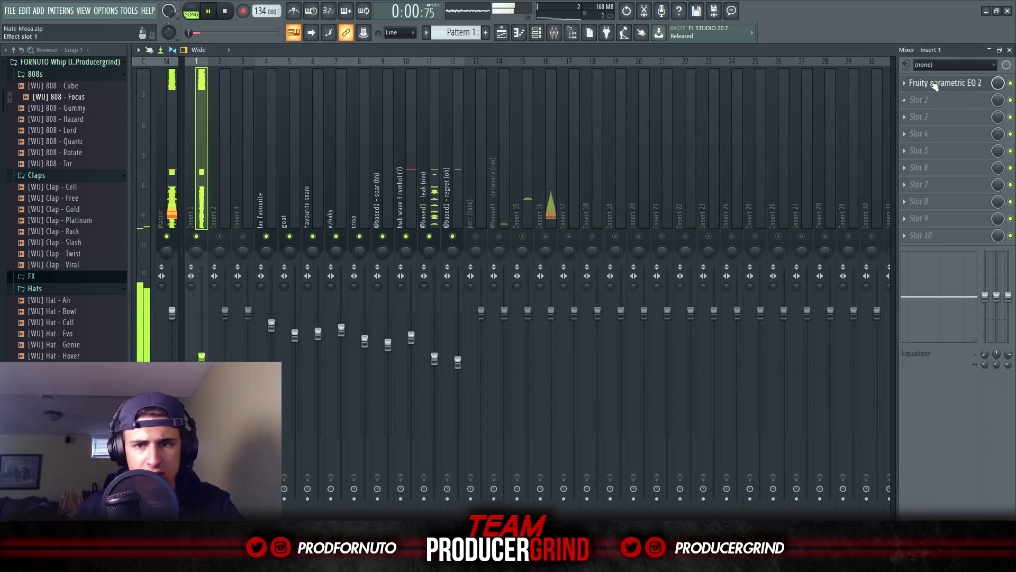
left_click(938, 83)
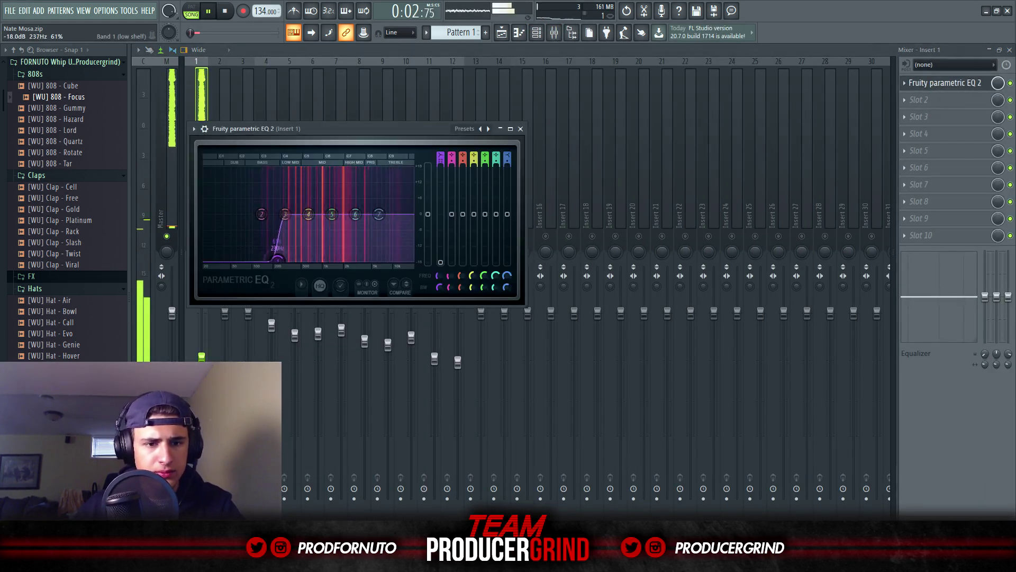
right_click(907, 88)
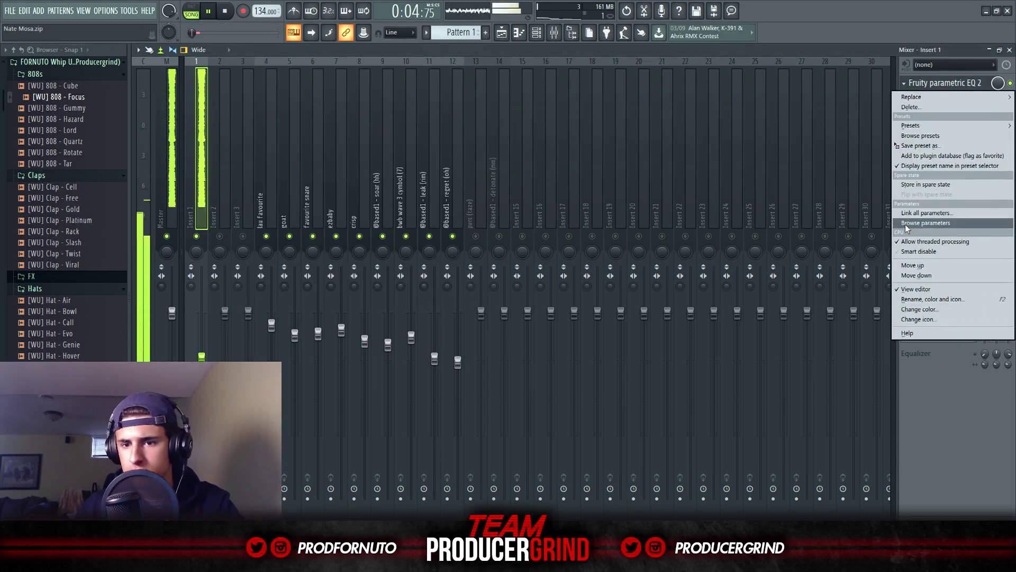
left_click(931, 105)
left_click(559, 316)
key("space")
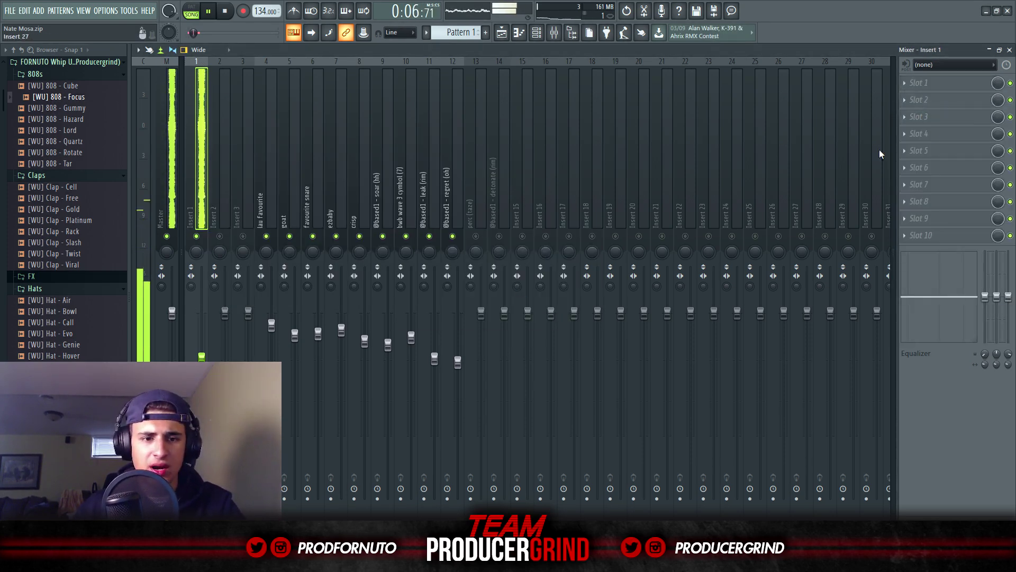
Add a fresh Fruity Parametric EQ 2 in slot 1, pull band 1 down to -18 dB to cut the lows and reset its bandwidth.
left_click(910, 84)
left_click(780, 423)
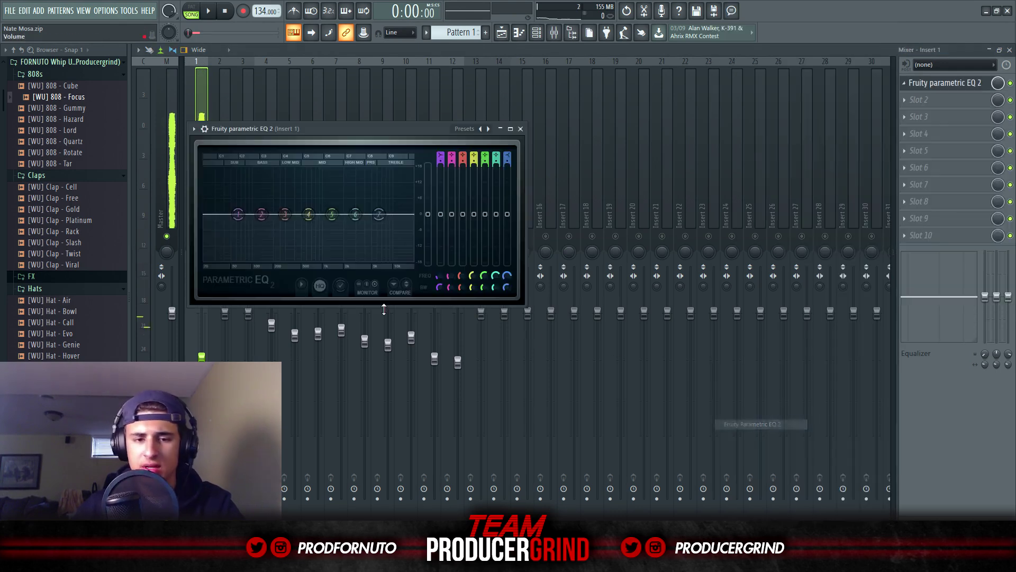
left_click_drag(238, 215, 261, 259)
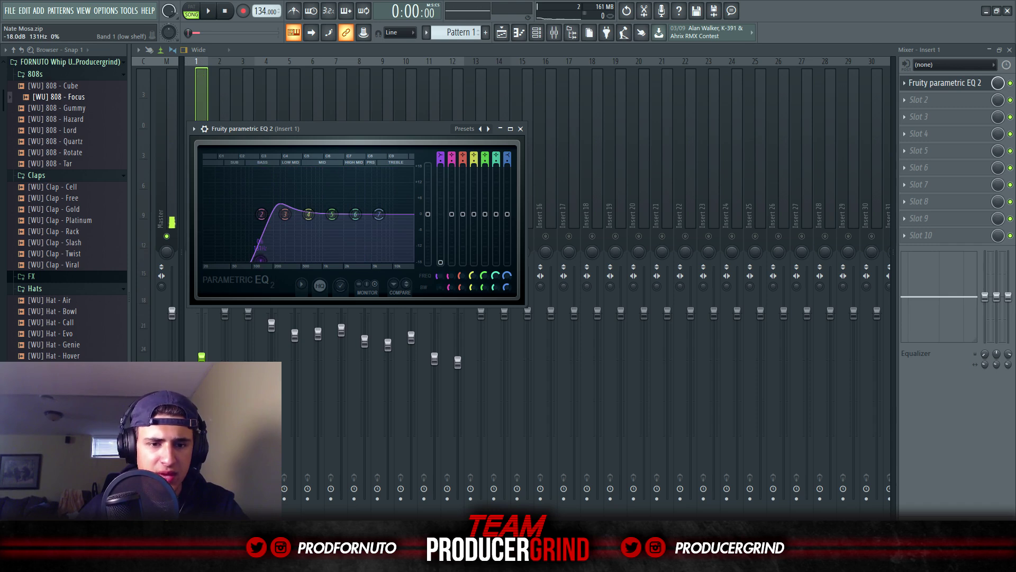
right_click(440, 288)
left_click(449, 295)
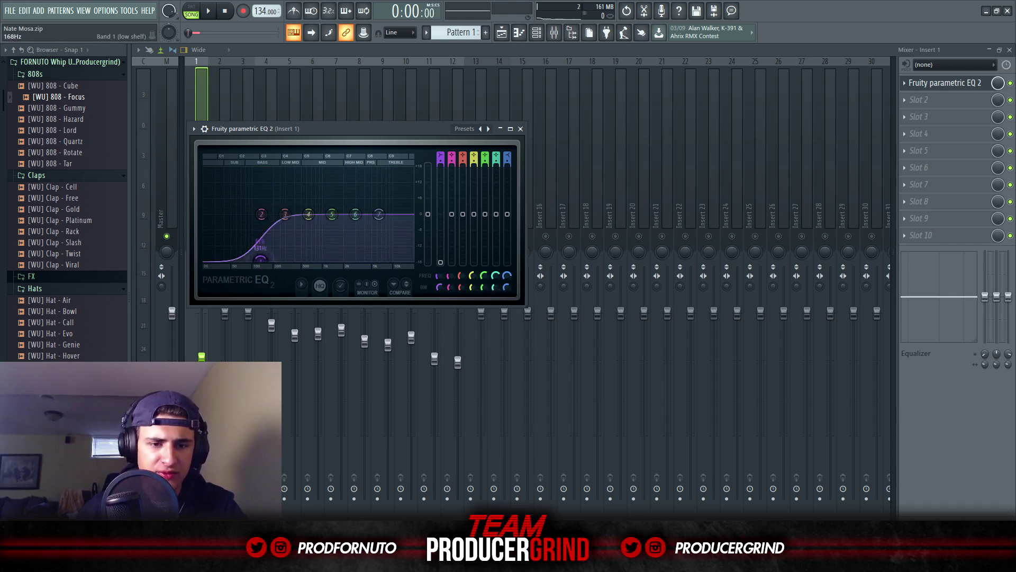
Shape the melody's EQ curve during playback by cutting bands 3, 5 and 7 and boosting bands 4 and 6.
key("space")
left_click_drag(234, 259, 309, 208)
left_click_drag(269, 260, 264, 260)
left_click_drag(332, 215, 359, 208)
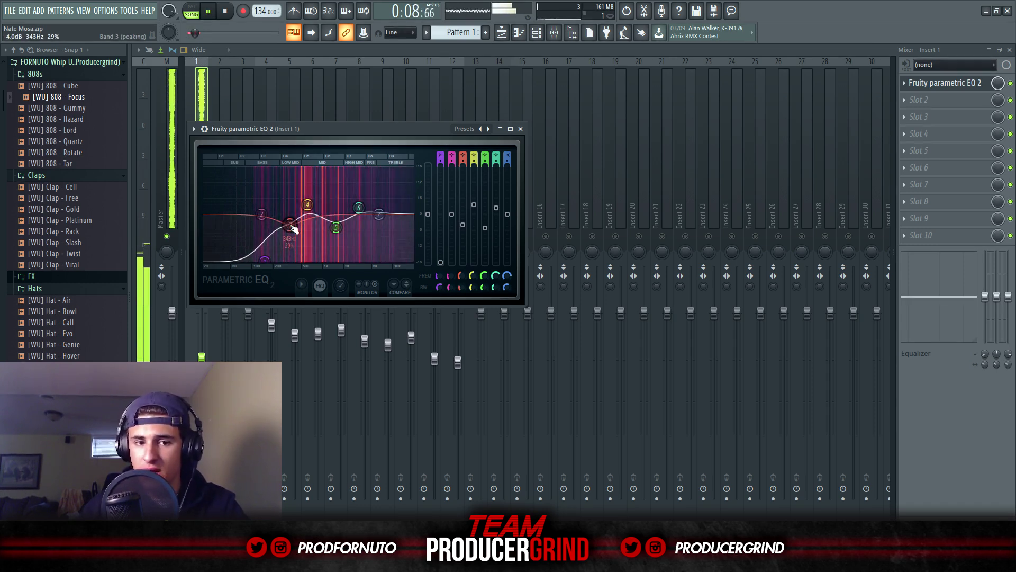
left_click_drag(308, 207, 339, 229)
left_click_drag(360, 208, 363, 211)
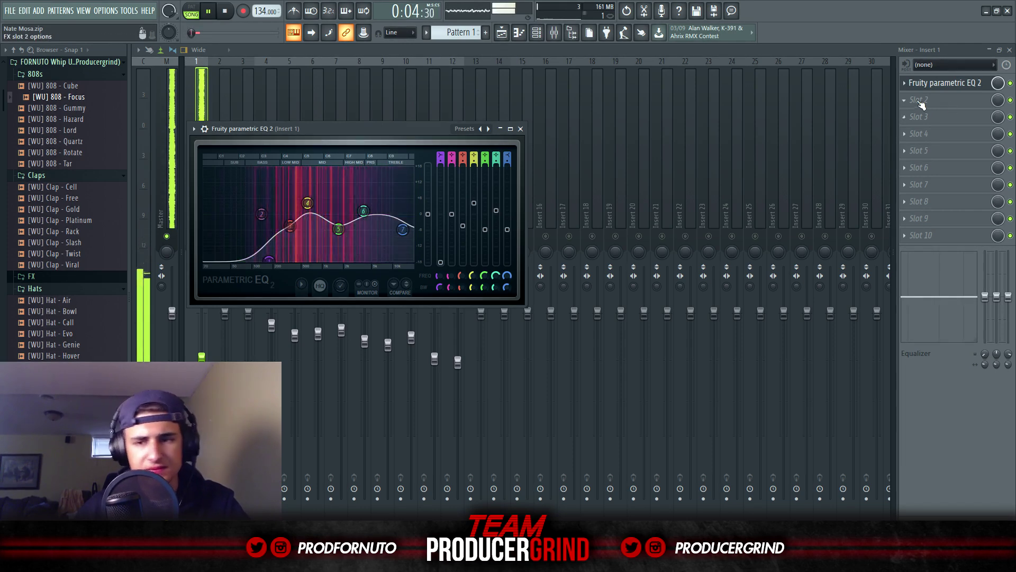
Add RC-20 Retro Color in slot 2 of Insert 1 and try its mix level at 82%.
left_click(932, 101)
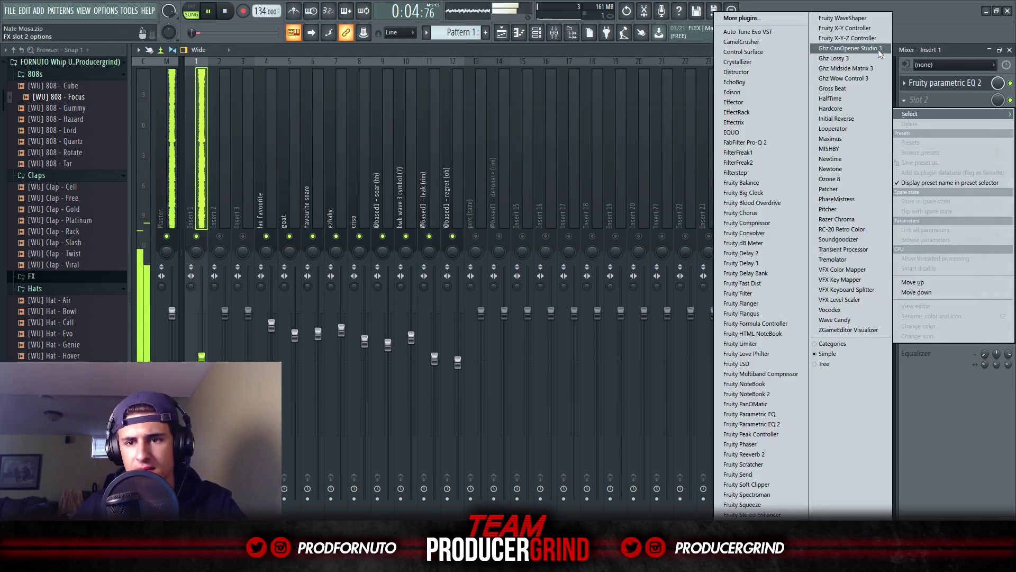
left_click(841, 230)
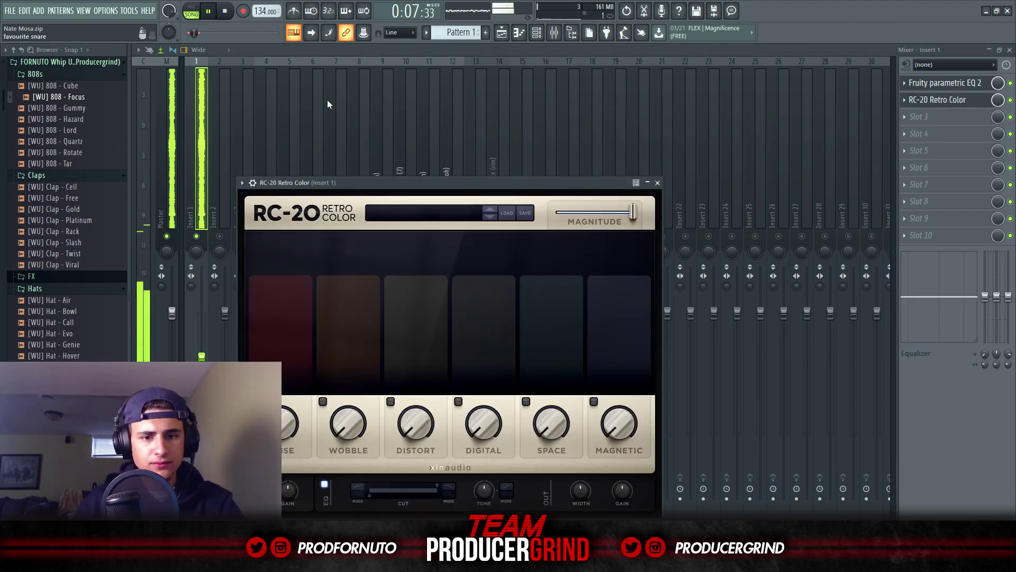
left_click(997, 100)
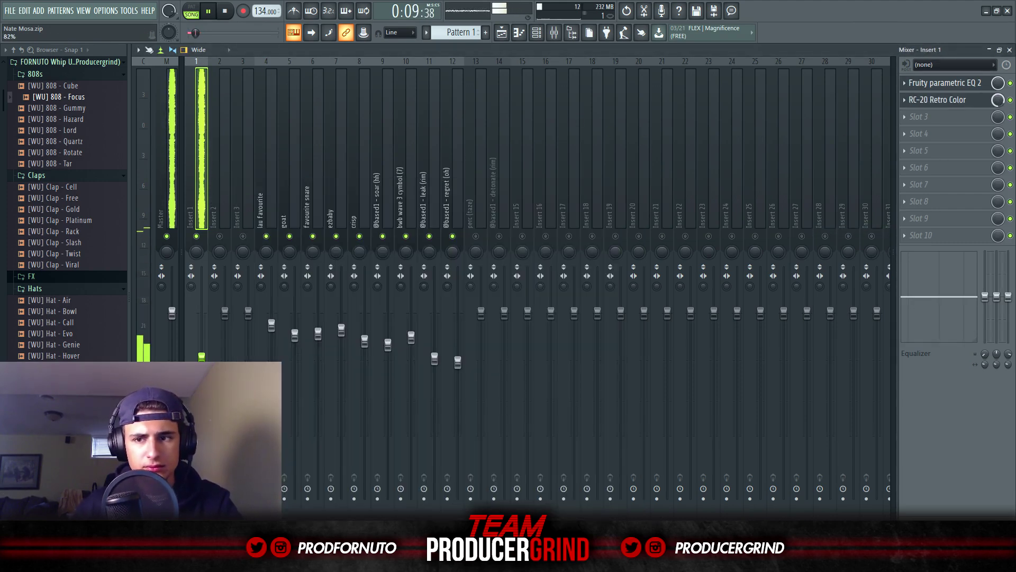
Check the audio settings and return to the mixer.
left_click(113, 12)
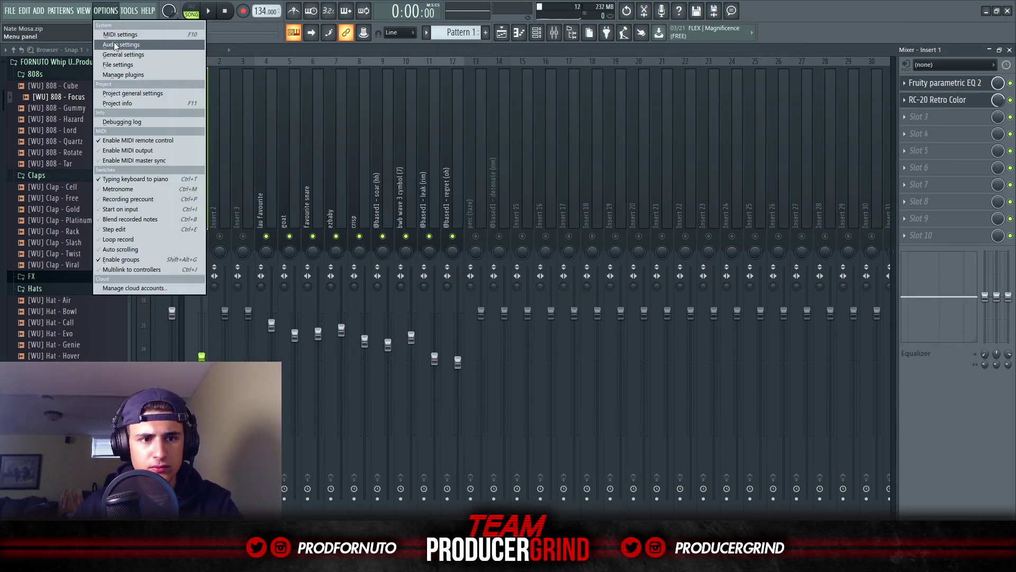
left_click(114, 47)
left_click(677, 89)
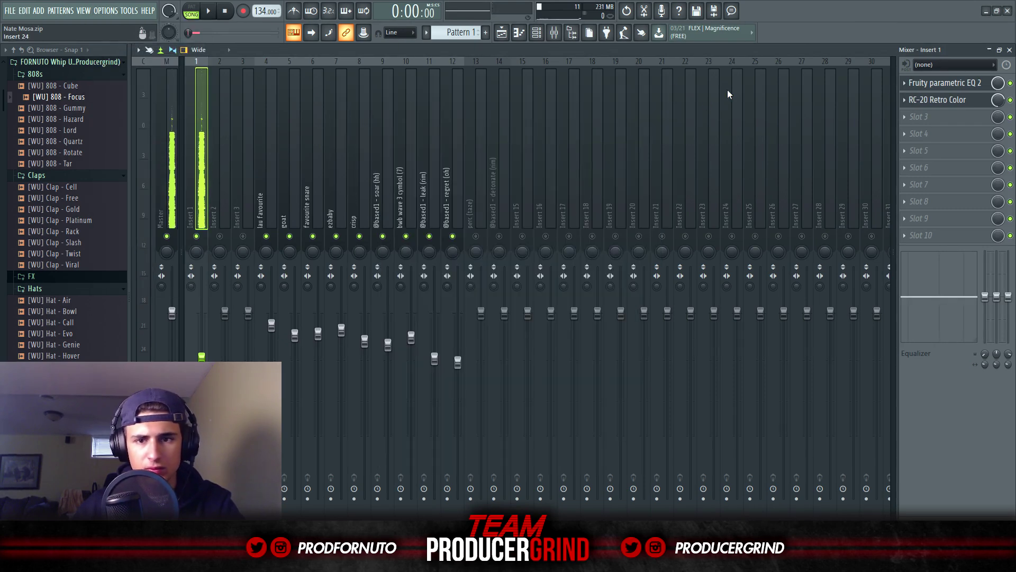
Set RC-20's low cut to 173 Hz, raise its high cut slightly and lower the Insert 1 volume a little.
left_click(992, 105)
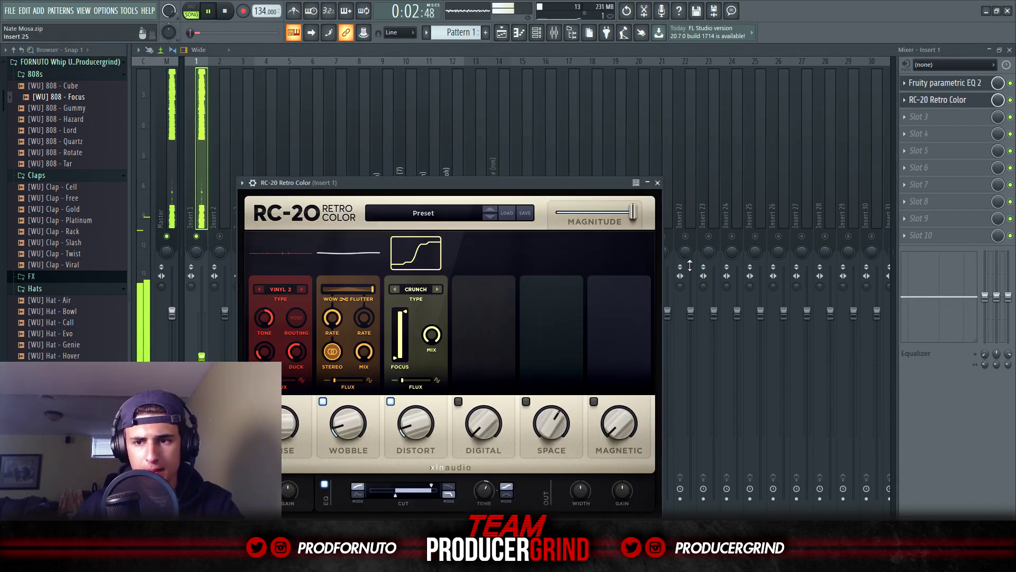
left_click_drag(420, 495, 429, 491)
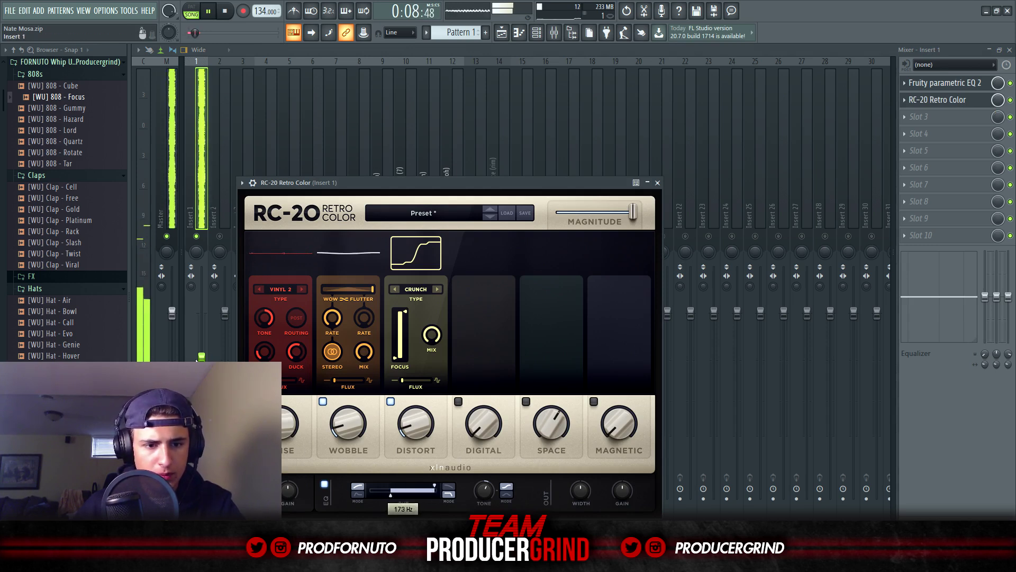
left_click_drag(201, 362, 201, 365)
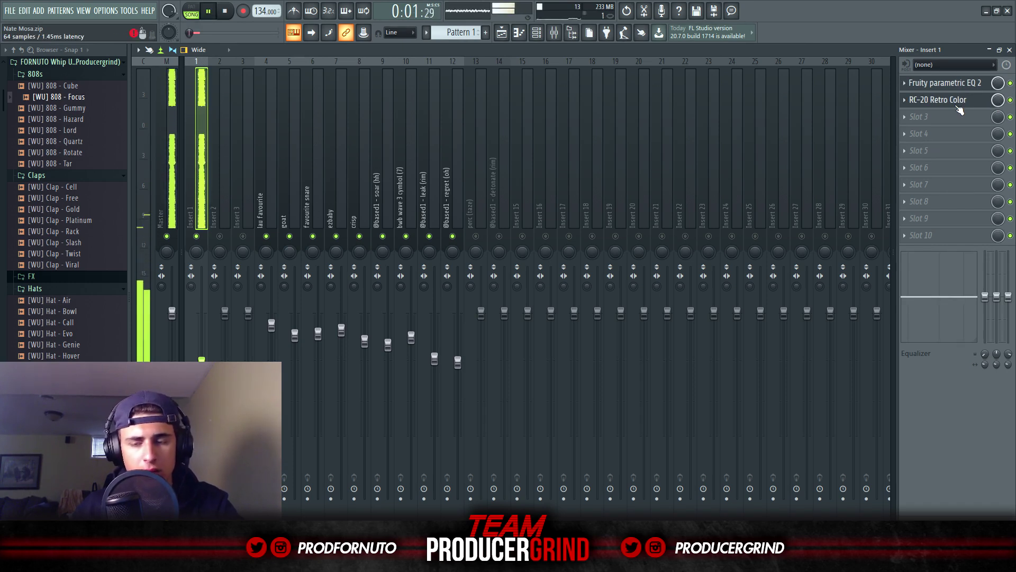
key("space")
left_click(536, 34)
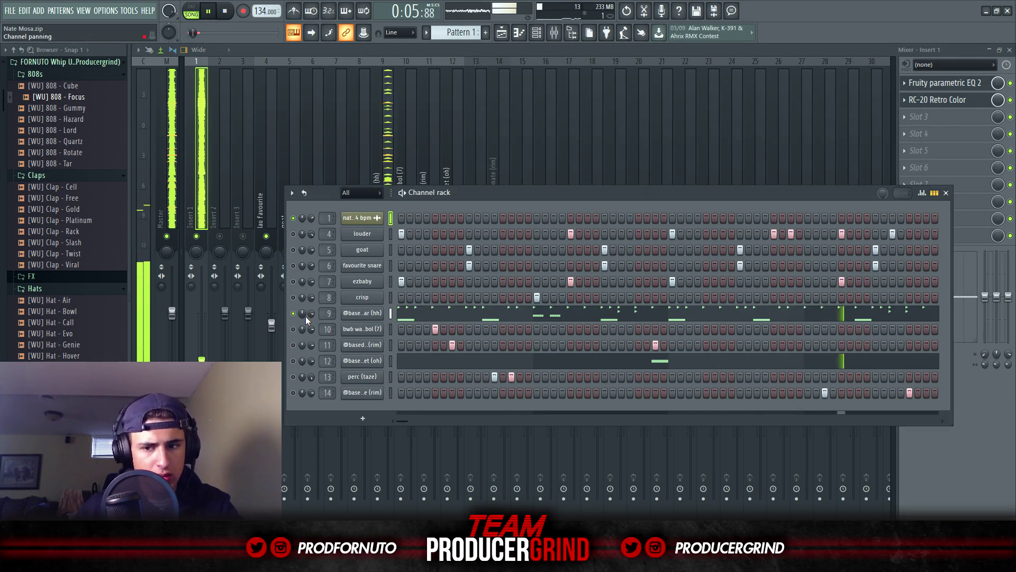
key("space")
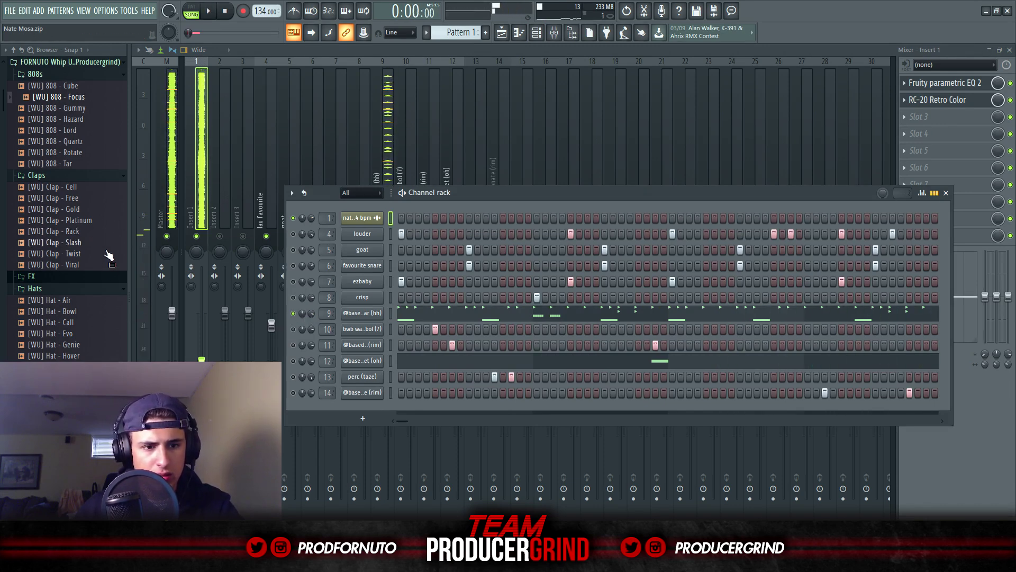
left_click(352, 317)
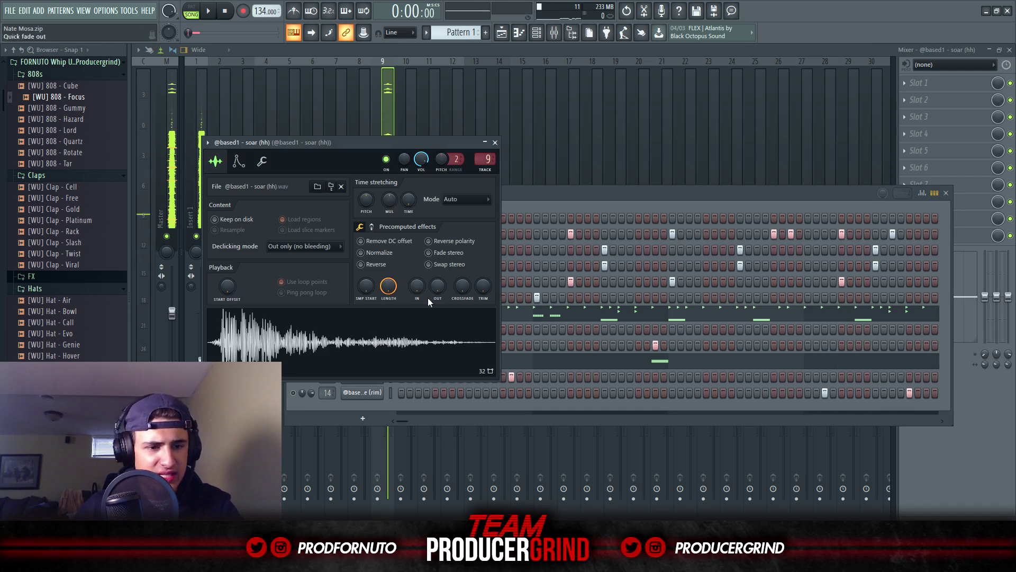
left_click_drag(79, 311, 310, 342)
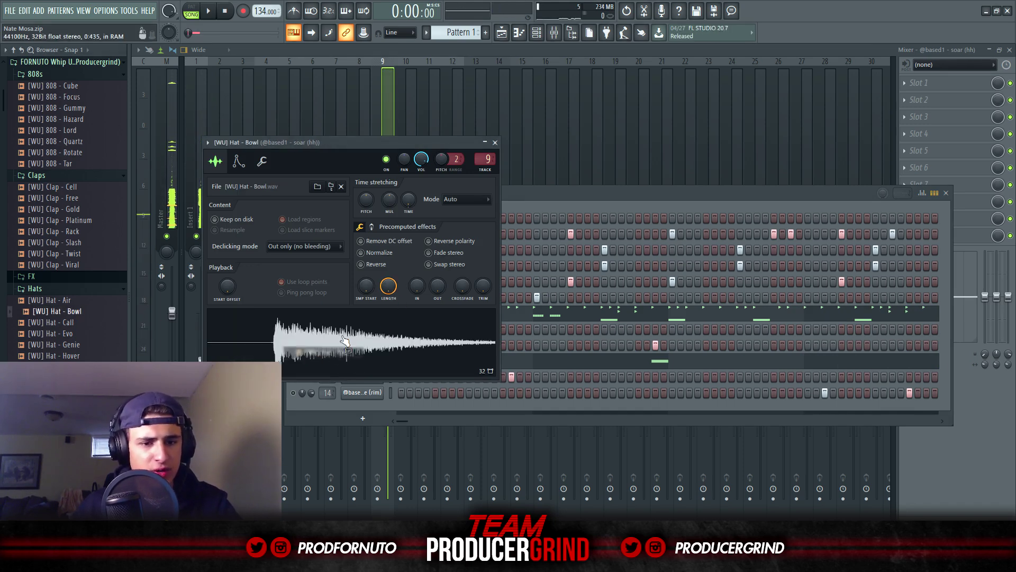
key("space")
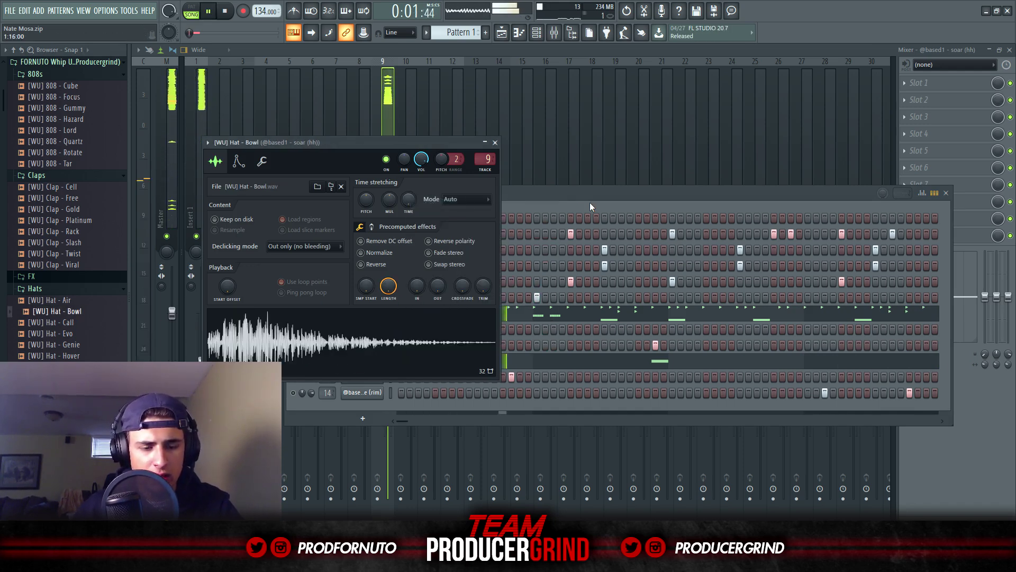
Delete the entire lowest-pitched row of hat notes from the [WU] Hat - Bowl pattern.
left_click(568, 193)
left_click(471, 317)
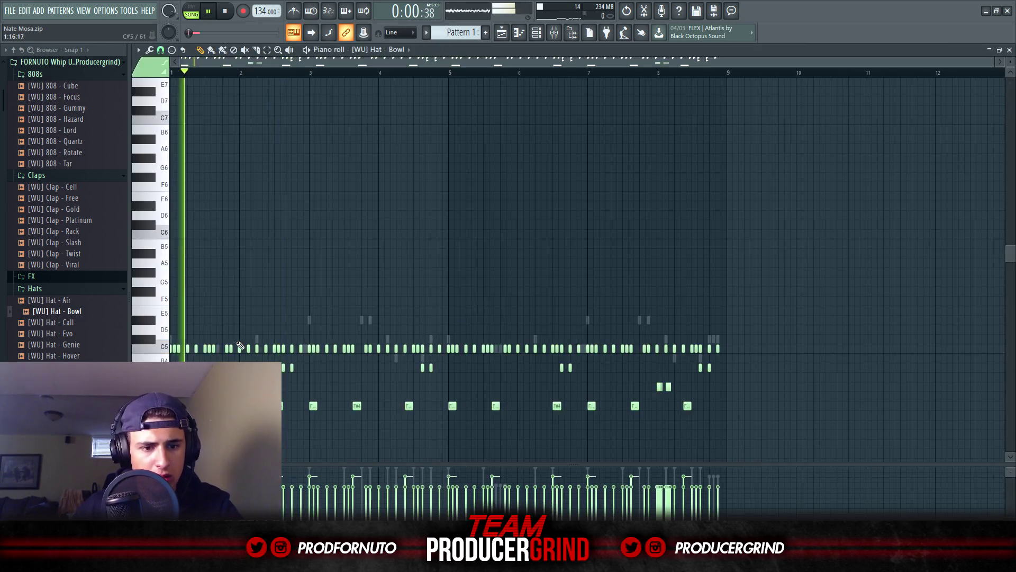
left_click_drag(720, 418, 173, 406)
key("Delete")
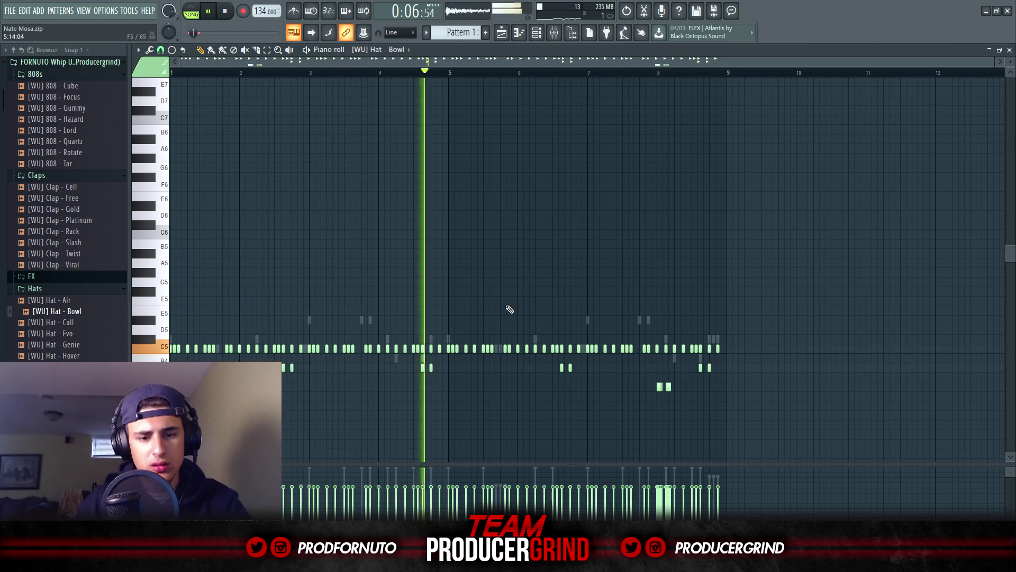
Add an extra hit to each half of the favourite snare step pattern and open its notes in the piano roll.
left_click(531, 33)
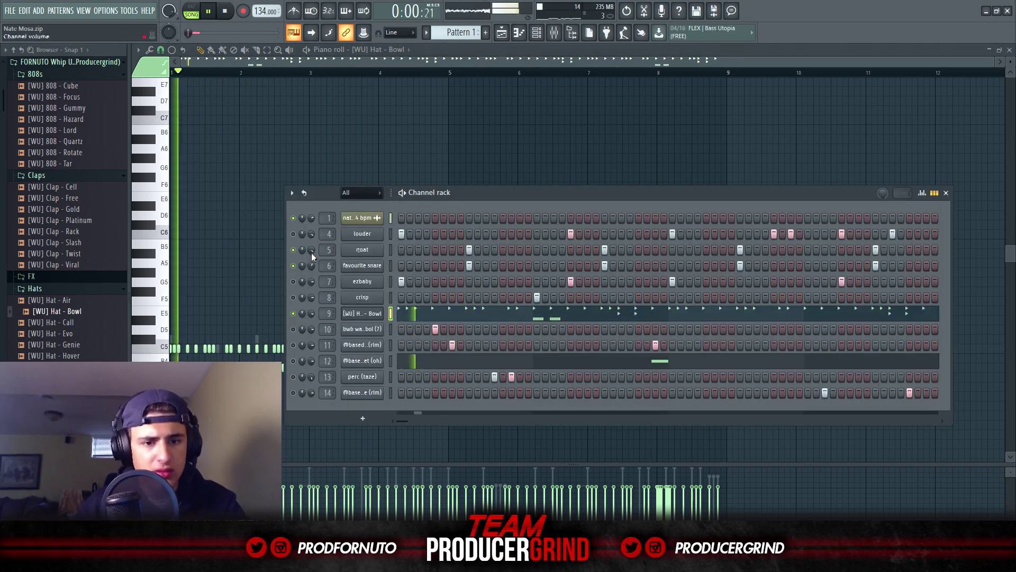
left_click(354, 265)
left_click(556, 194)
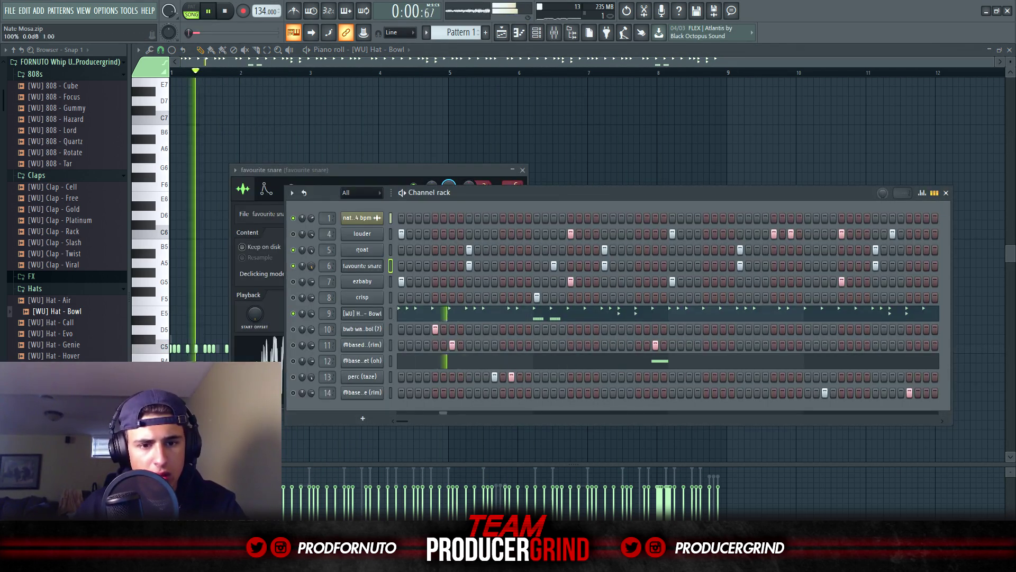
left_click(824, 265)
right_click(379, 264)
left_click(398, 265)
Add extra favourite snare notes on C5 with lowered velocity across the pattern, including one early and two late in bar 8.
left_click(526, 349)
left_click(525, 478)
left_click_drag(525, 479, 525, 457)
scroll(529, 350, "up", 3)
left_click_drag(513, 349, 517, 350)
scroll(520, 352, "down", 3)
scroll(688, 373, "up", 5)
left_click(594, 348)
scroll(609, 413, "down", 4)
scroll(634, 361, "up", 3)
left_click(868, 349)
left_click(894, 349)
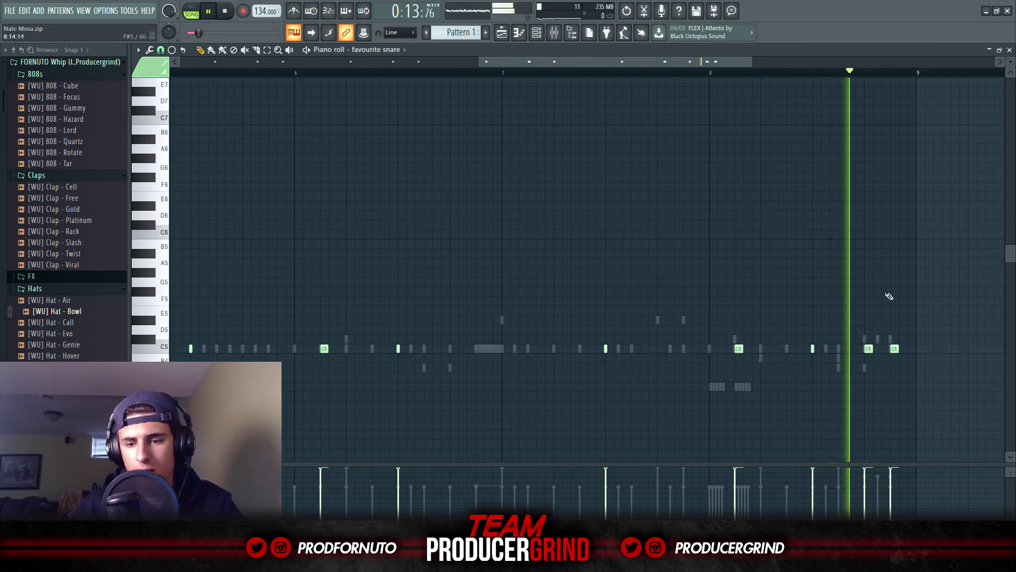
Adjust the timing and velocity of the last favourite snare note in bar 8 while playing the beat.
left_click_drag(894, 350, 889, 348)
key("space")
scroll(879, 352, "up", 3)
key("space")
key("space")
scroll(886, 355, "down", 3)
left_click(888, 493)
key("space")
key("space")
key("space")
Unmute the bwb wave 3 cymbol (7) channel and replace its sample with [WU] Open Hat - Tech.
key("F5")
key("F6")
key("space")
key("space")
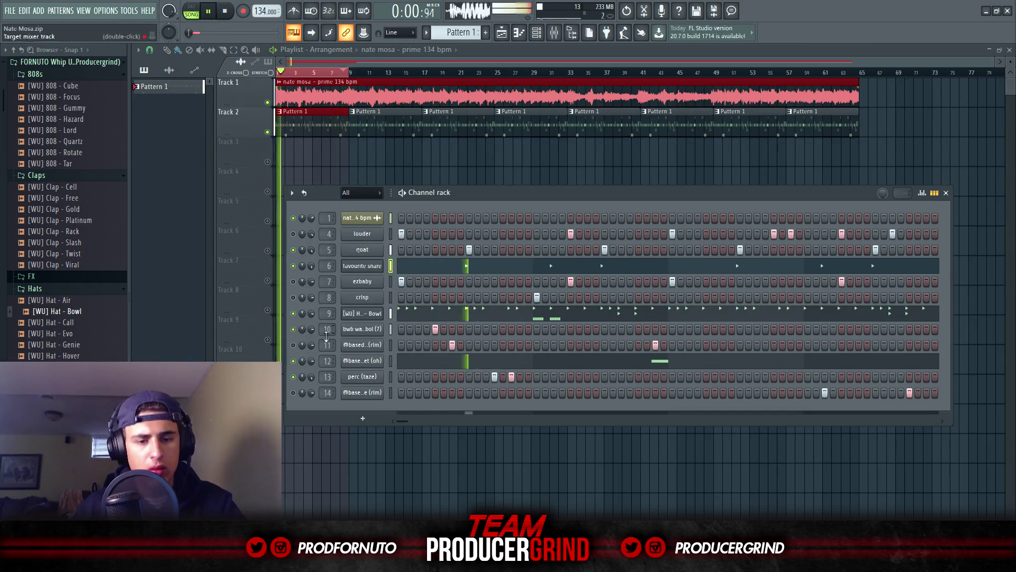
left_click(362, 329)
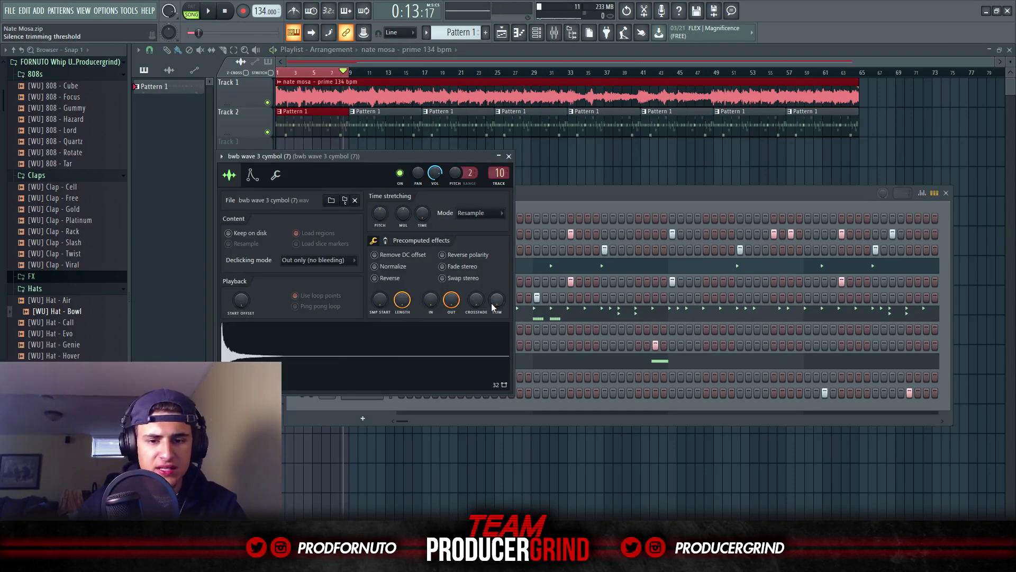
left_click(488, 334)
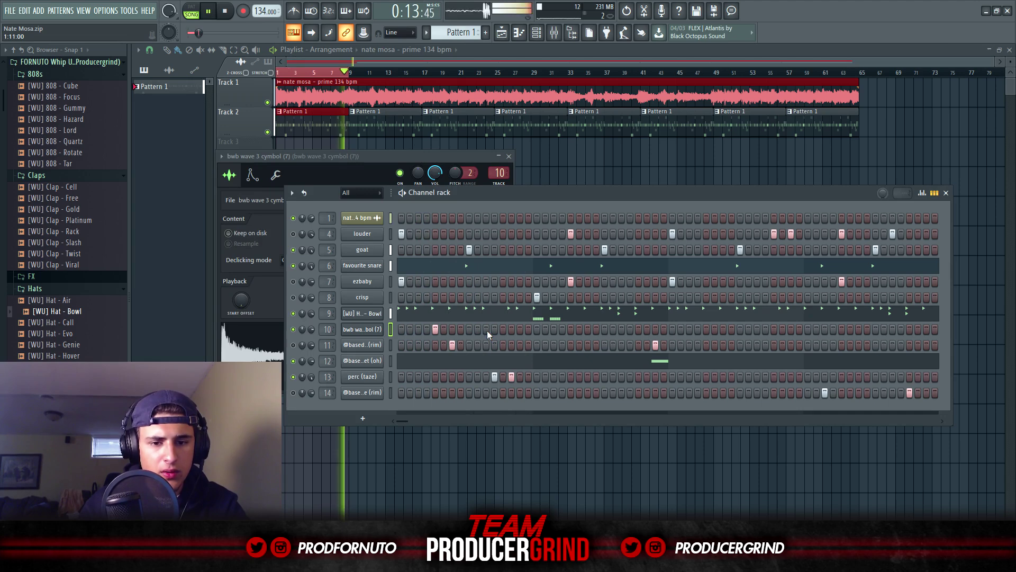
key("space")
key("space")
key("space")
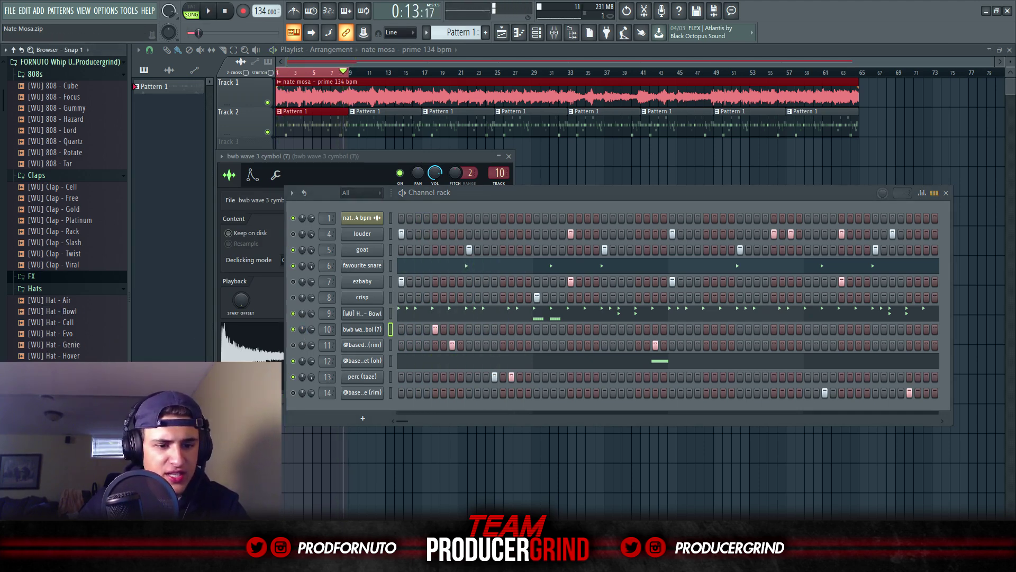
left_click_drag(296, 402, 372, 333)
key("space")
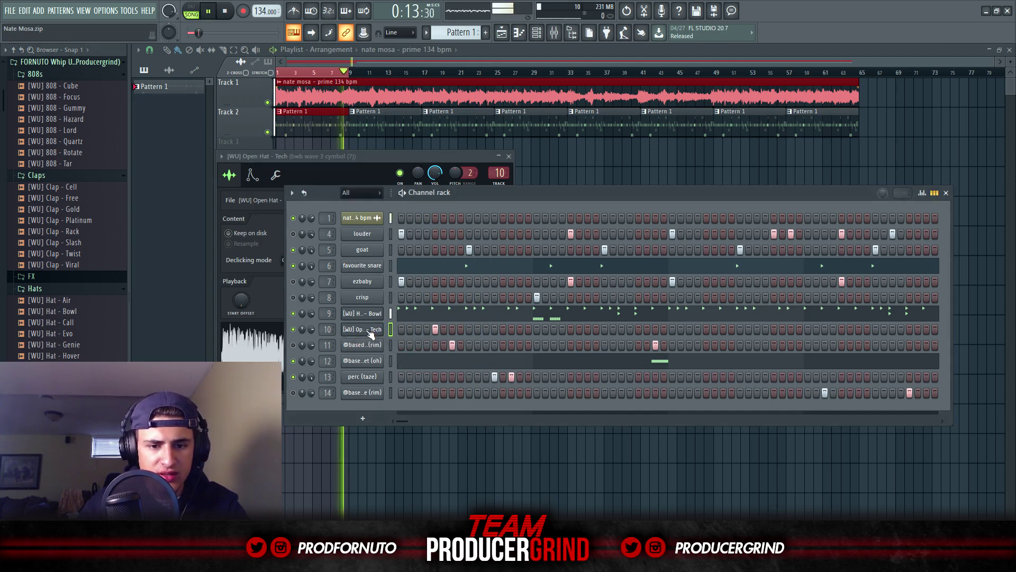
Raise the trim and reduce the fade-out of the [WU] Open Hat - Tech sample, then play the beat.
left_click(284, 351)
key("space")
key("space")
mouse_move(451, 299)
left_mouse_down()
mouse_move(453, 316)
mouse_move(453, 289)
left_mouse_up()
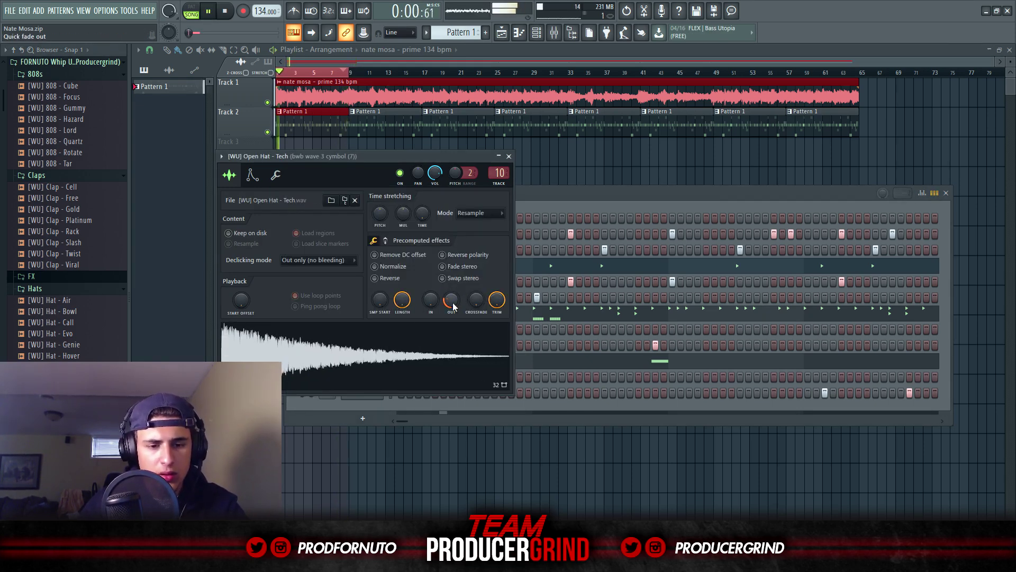
left_click(532, 215)
key("space")
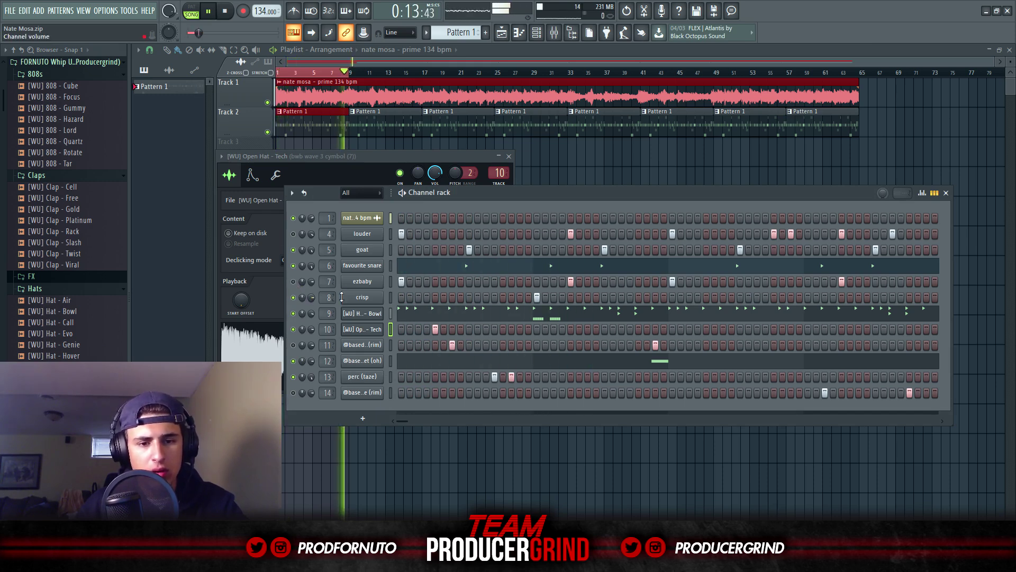
Replace the crisp sample with [WU] Open Hat - Reverse and add a second hit in the later half of the steps.
left_click(362, 297)
left_click_drag(286, 370, 295, 347)
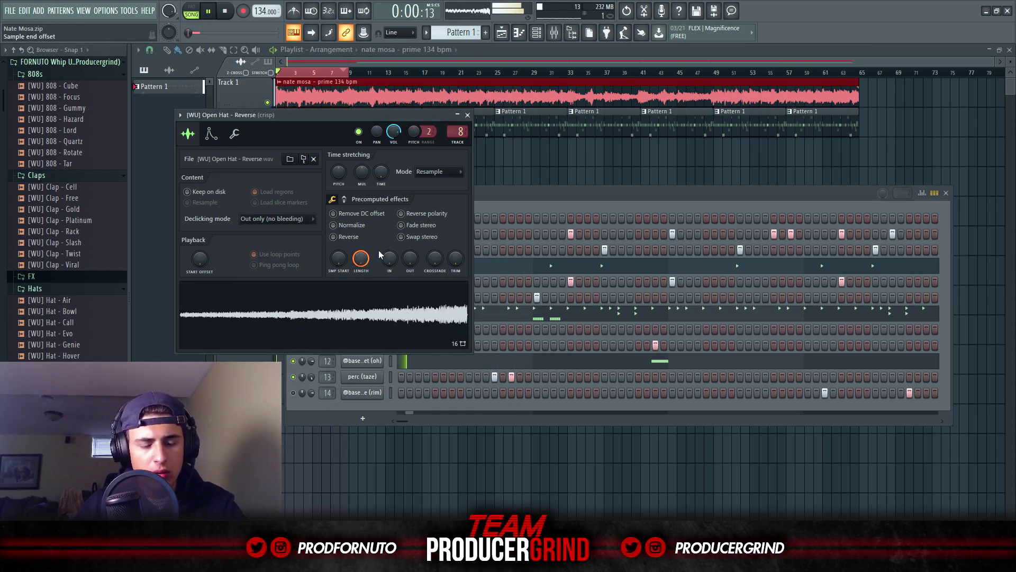
left_click(523, 201)
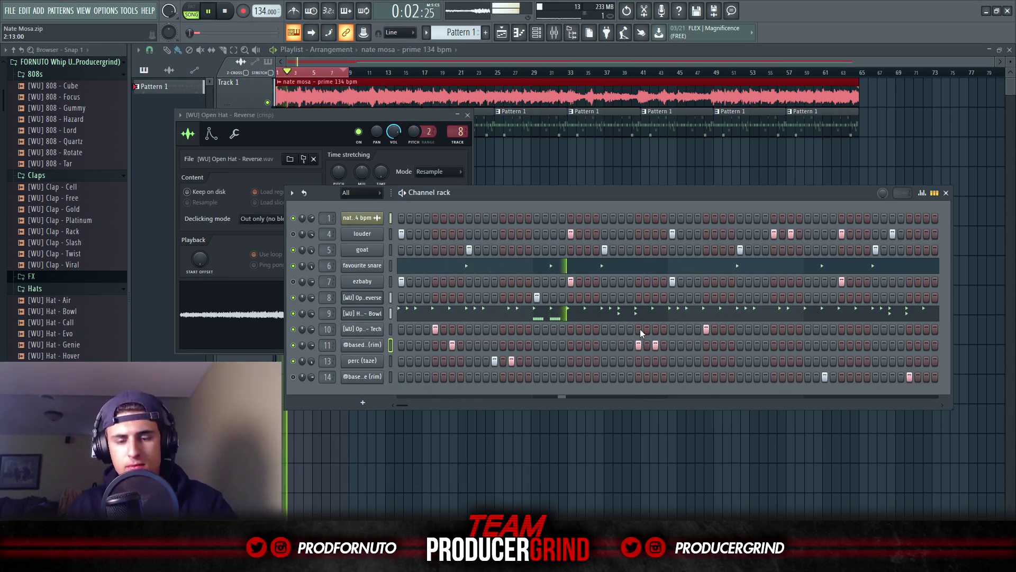
left_click(807, 297)
right_click(826, 377)
right_click(909, 378)
key("space")
left_click(353, 362)
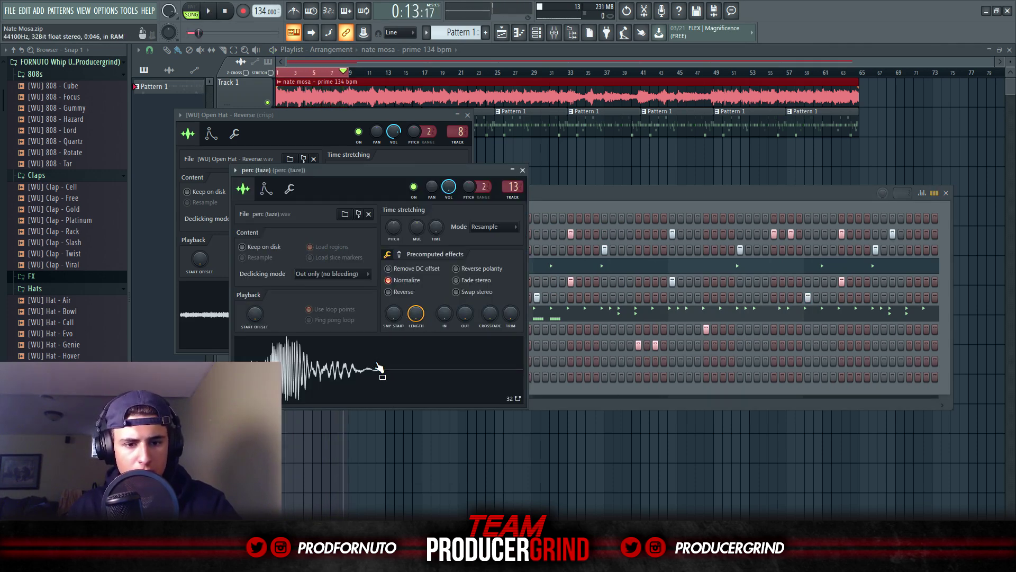
left_click(564, 197)
right_click(379, 359)
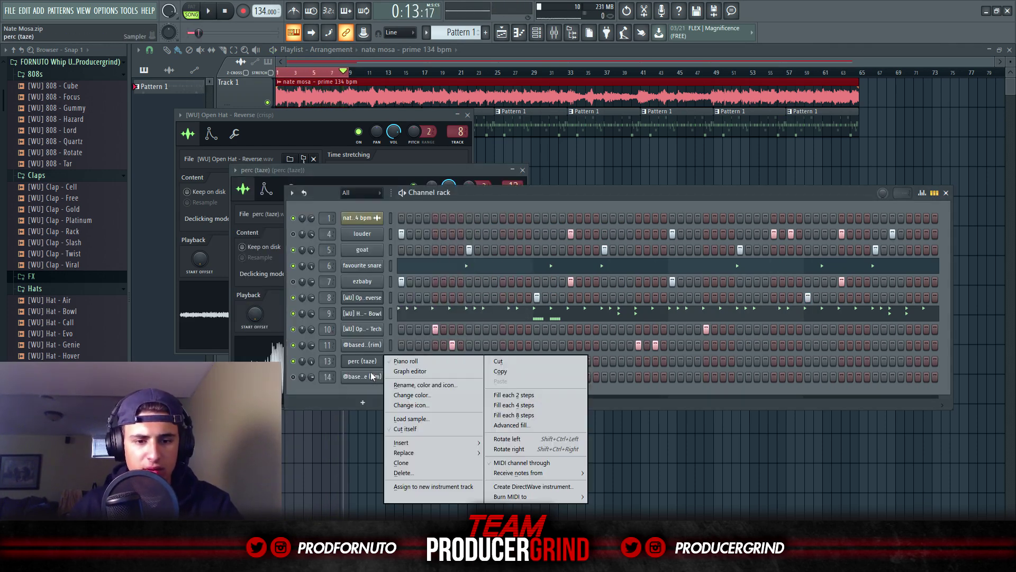
left_click(407, 473)
left_click(562, 315)
key("space")
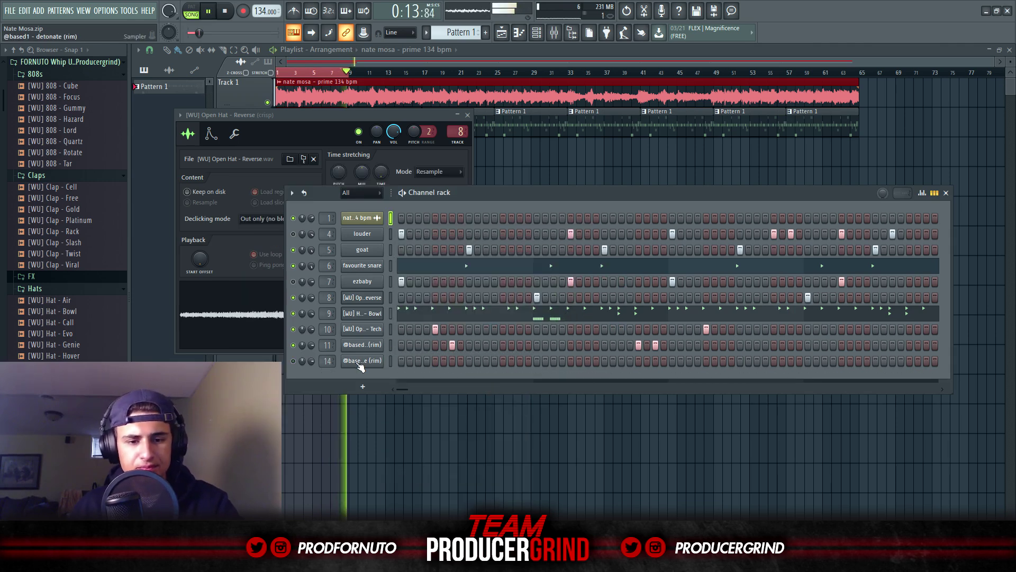
right_click(379, 361)
left_click(408, 472)
left_click(563, 315)
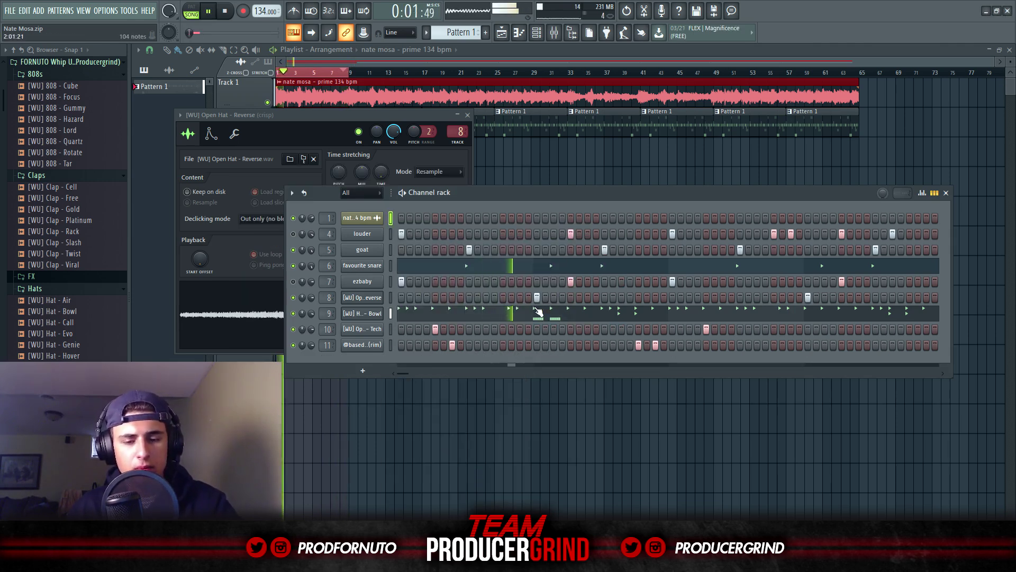
Delete the third [WU] Open Hat - Reverse note and copy the two remaining notes to bars 6 and 8.
right_click(382, 294)
left_click(393, 299)
scroll(394, 305, "down", 5)
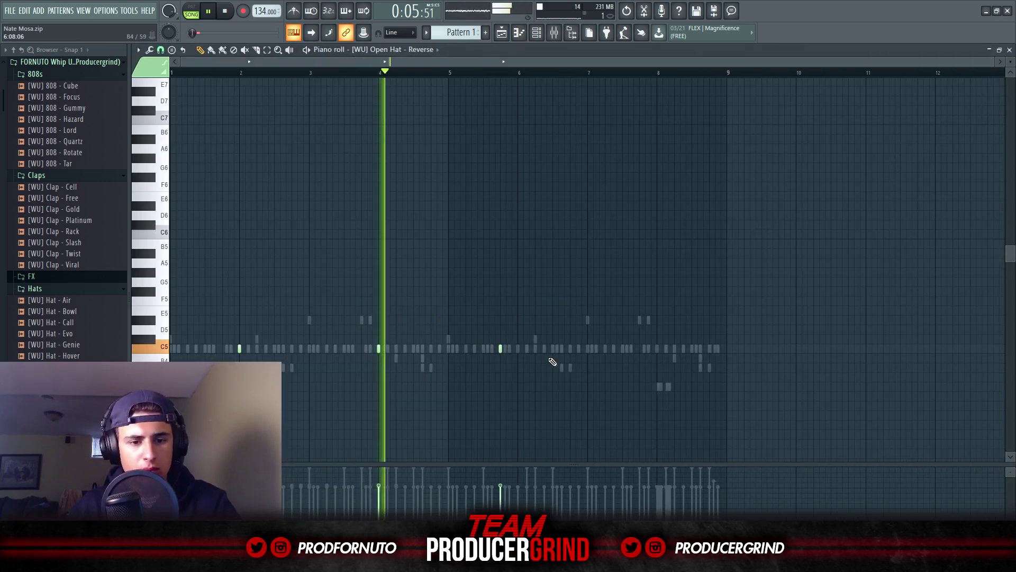
right_click(499, 350)
left_click_drag(557, 365, 182, 325)
left_click_drag(239, 349, 518, 350)
left_click(632, 391, "ctrl")
left_click(537, 33)
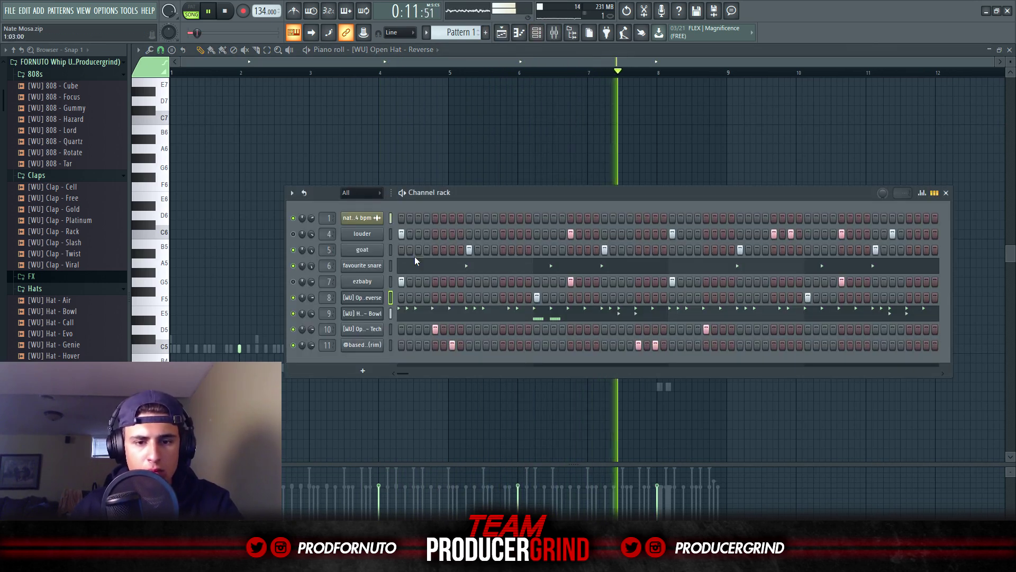
Copy both [WU] Open Hat - Tech notes from bars 1 and 3 to bars 5 and 7.
right_click(384, 331)
left_click(408, 332)
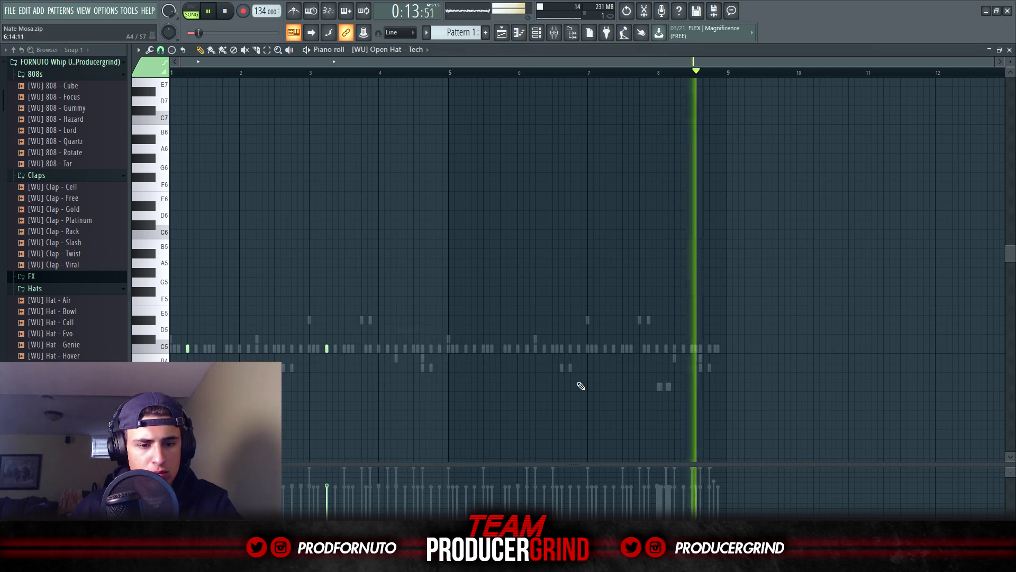
left_click_drag(331, 349, 467, 355)
left_click(553, 372, "ctrl")
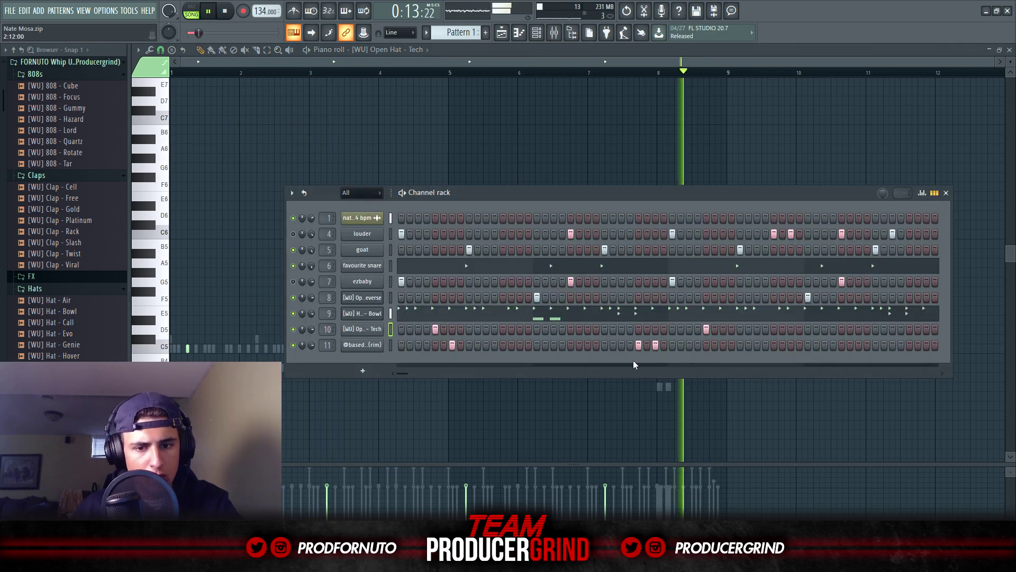
left_click(410, 345)
left_click(411, 348)
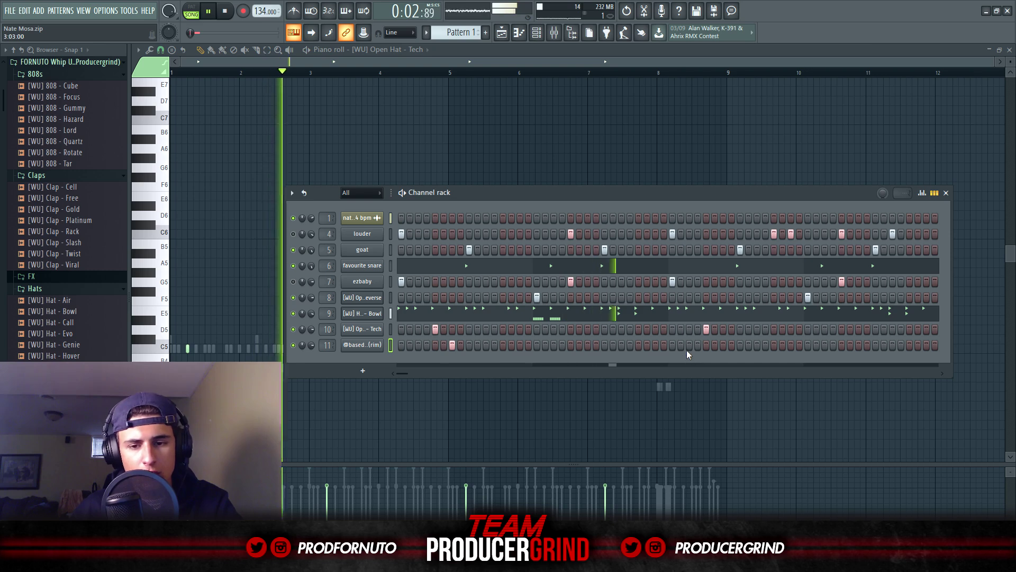
left_click(757, 345)
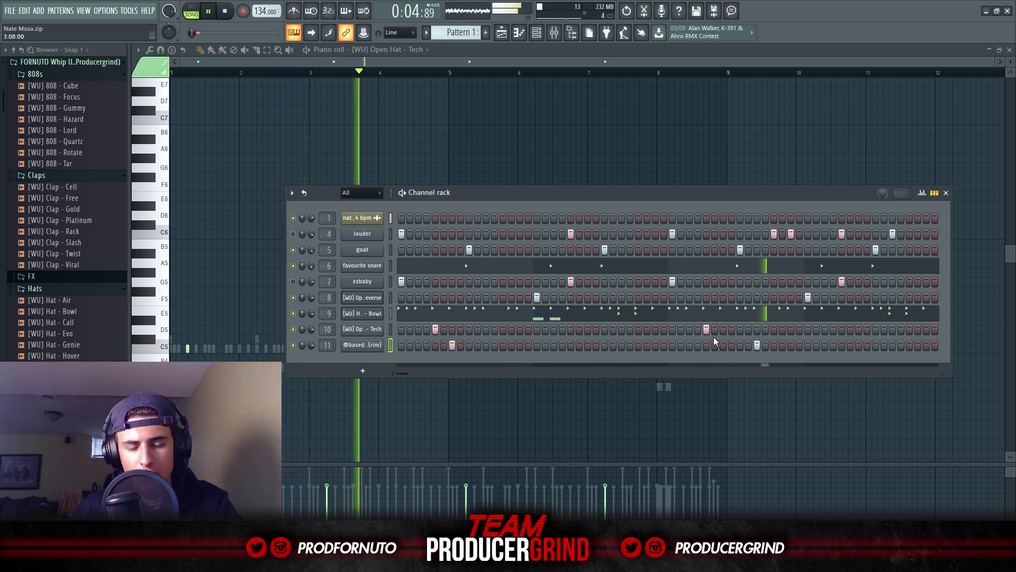
right_click(376, 345)
left_click(398, 347)
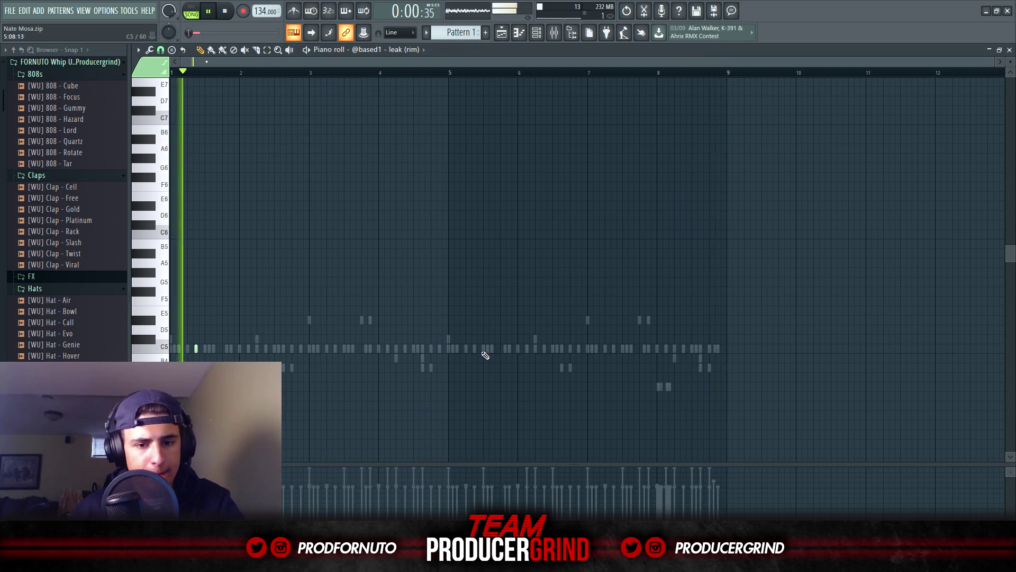
key("space")
key("space")
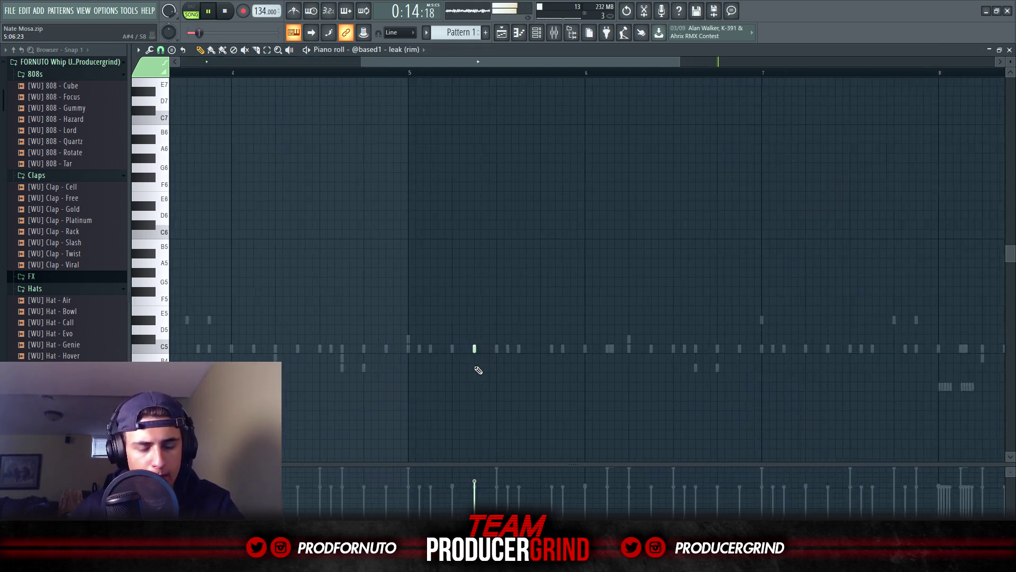
key("F6")
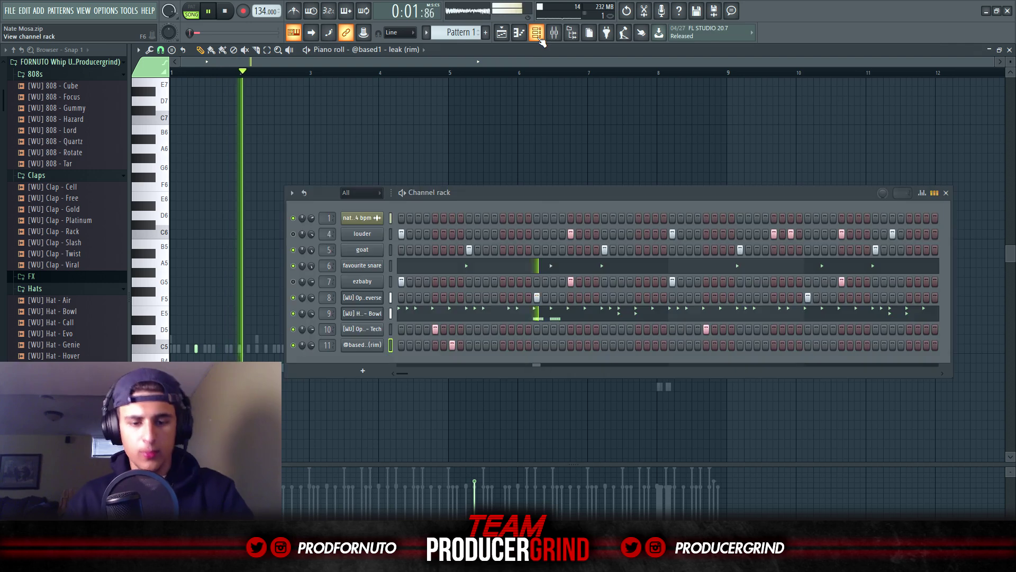
Check the ezbaby sample, unmute its channel and adjust its channel volume.
key("space")
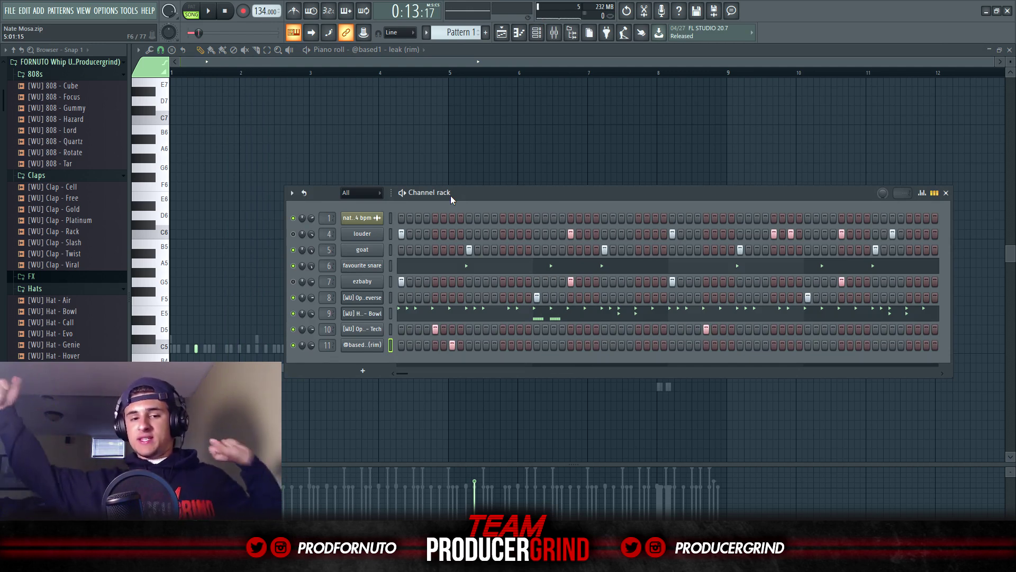
left_click(360, 285)
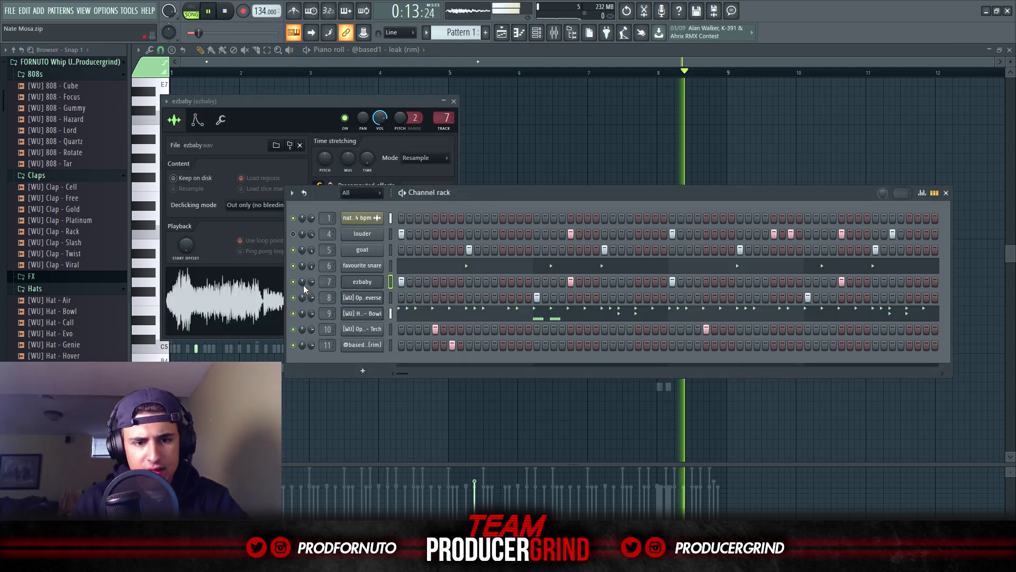
left_click_drag(311, 285, 315, 282)
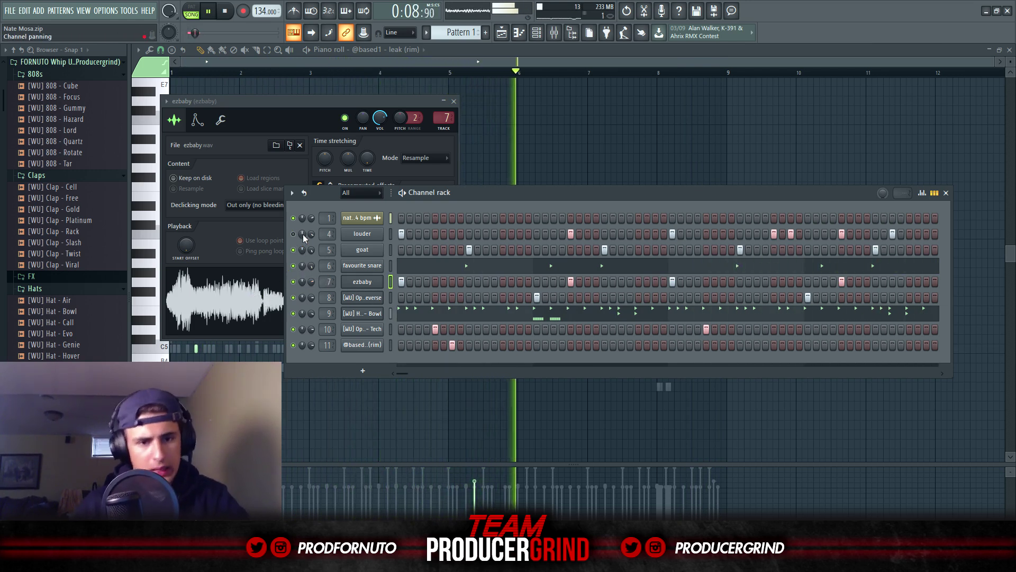
Unmute the louder 808 channel, raise its trim, add a fade-out and boost the sample with the precomputed effects.
left_click(362, 234)
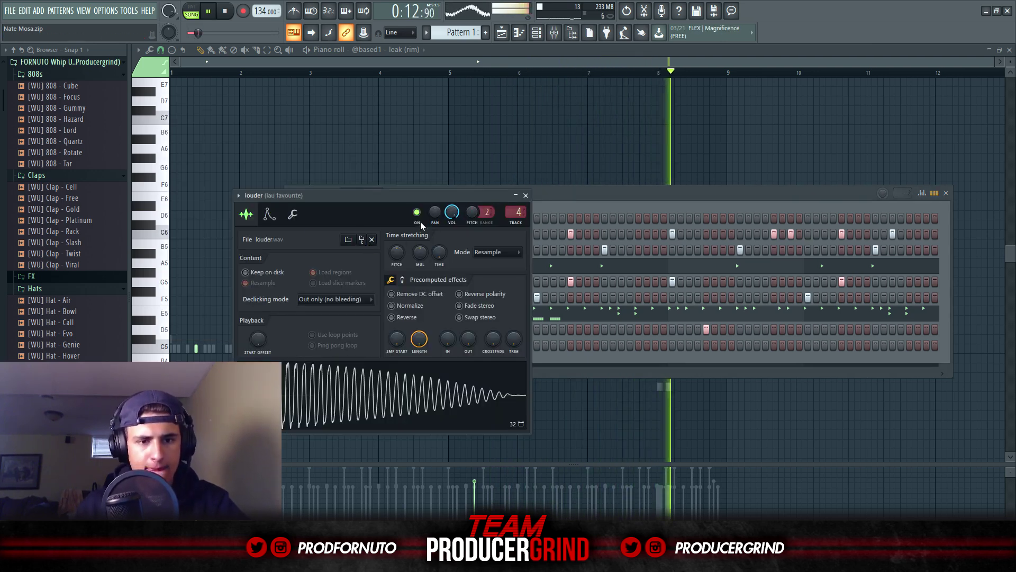
left_click(547, 197)
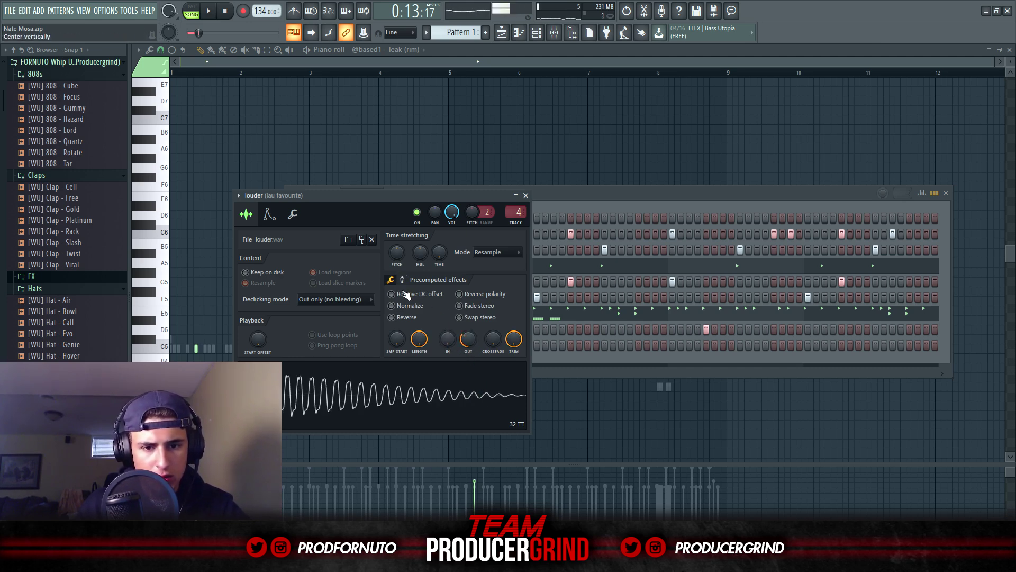
left_click_drag(397, 298, 397, 286)
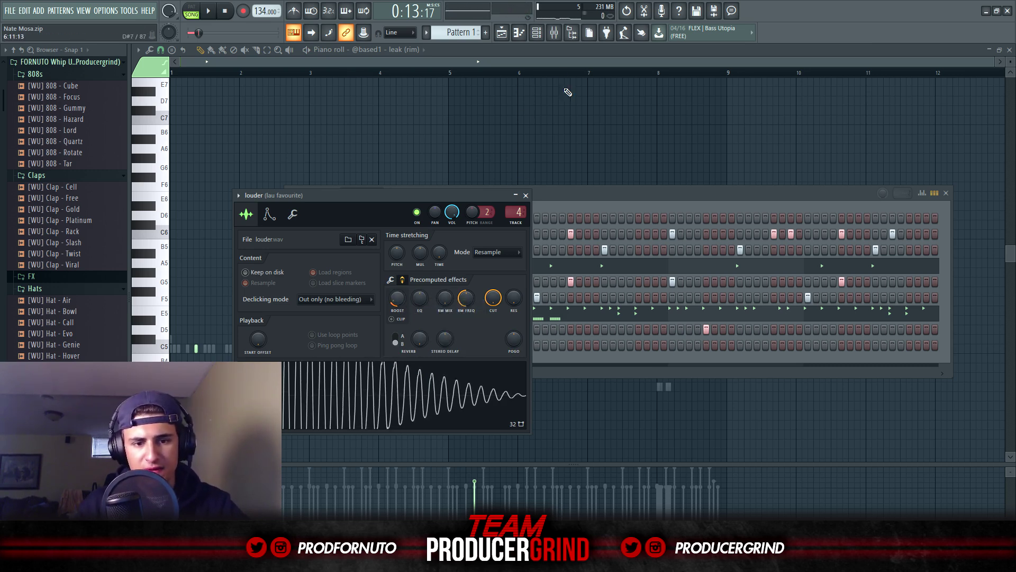
Delete Fruity soft clipper from the lau favourite mixer track and return to the channel rack.
left_click(555, 32)
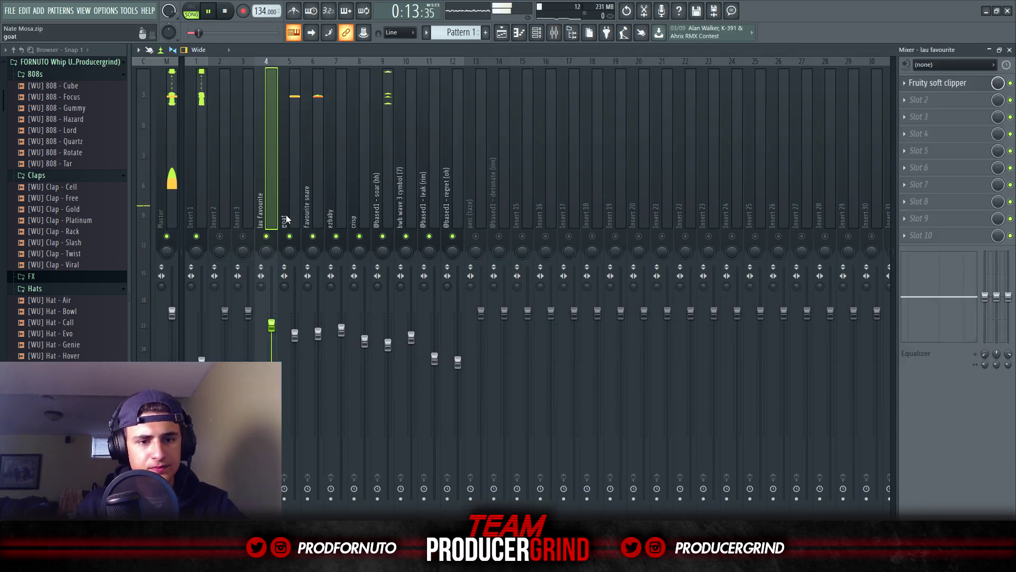
key("F6")
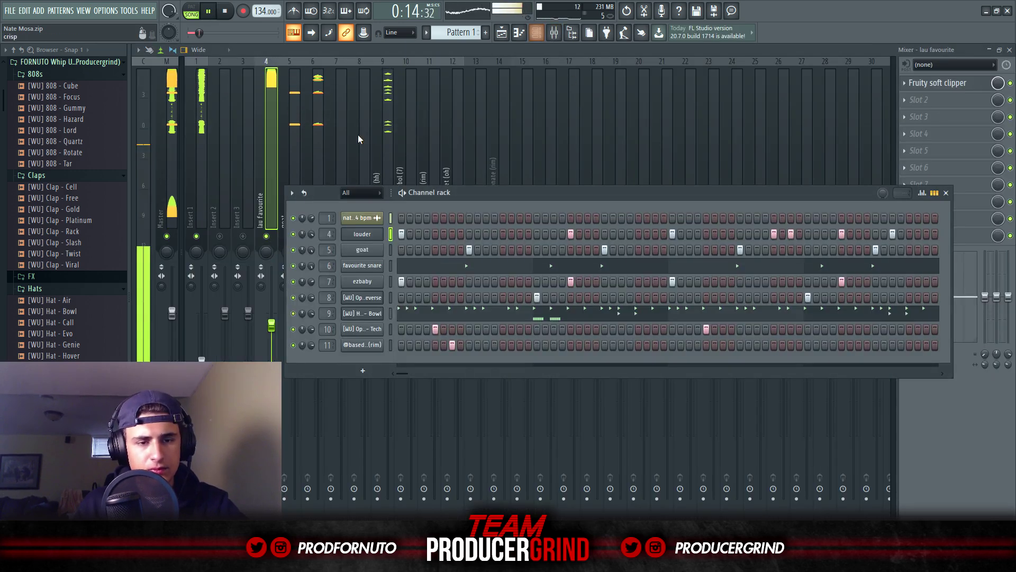
left_click(904, 83)
left_click(915, 107)
left_click(558, 317)
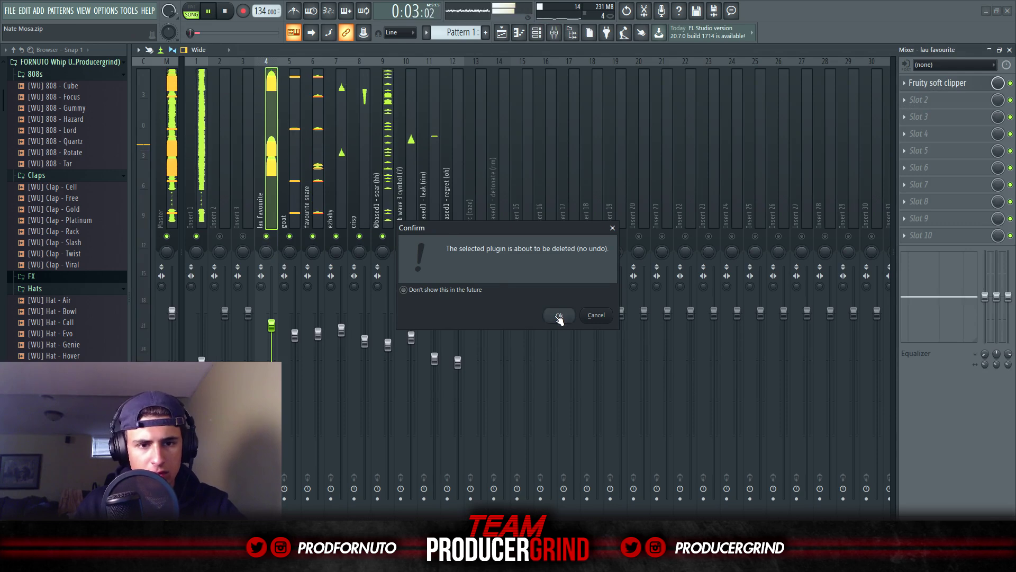
left_click(542, 35)
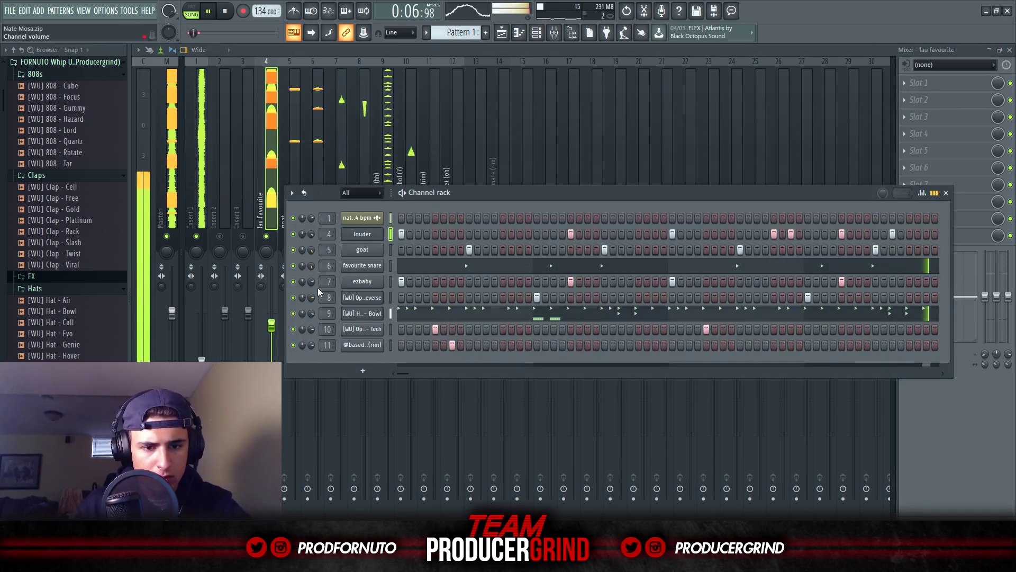
Reduce the boost in the louder sample's precomputed effects and return to the channel rack.
left_click(365, 238)
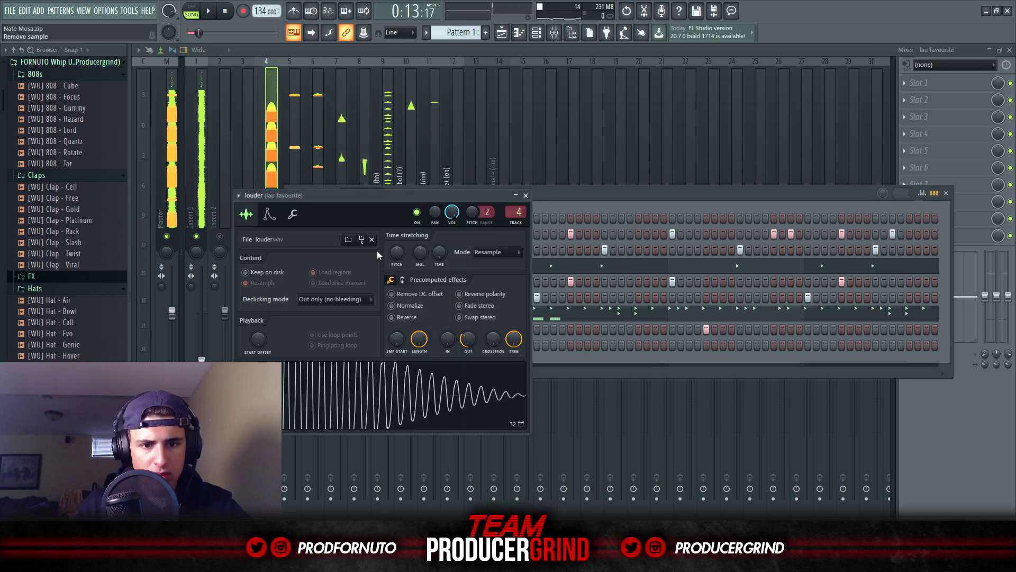
left_click(403, 280)
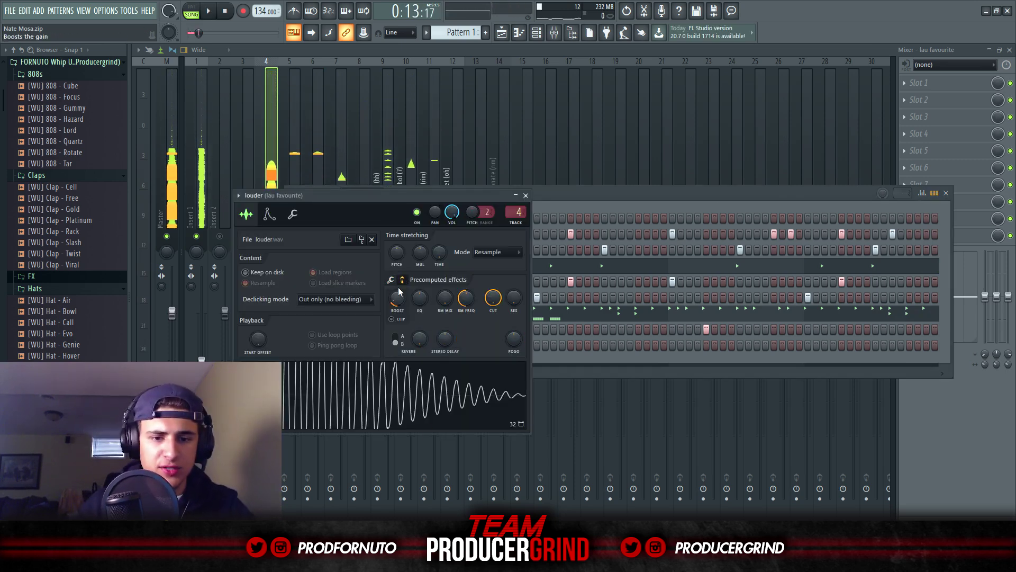
left_click_drag(397, 298, 398, 291)
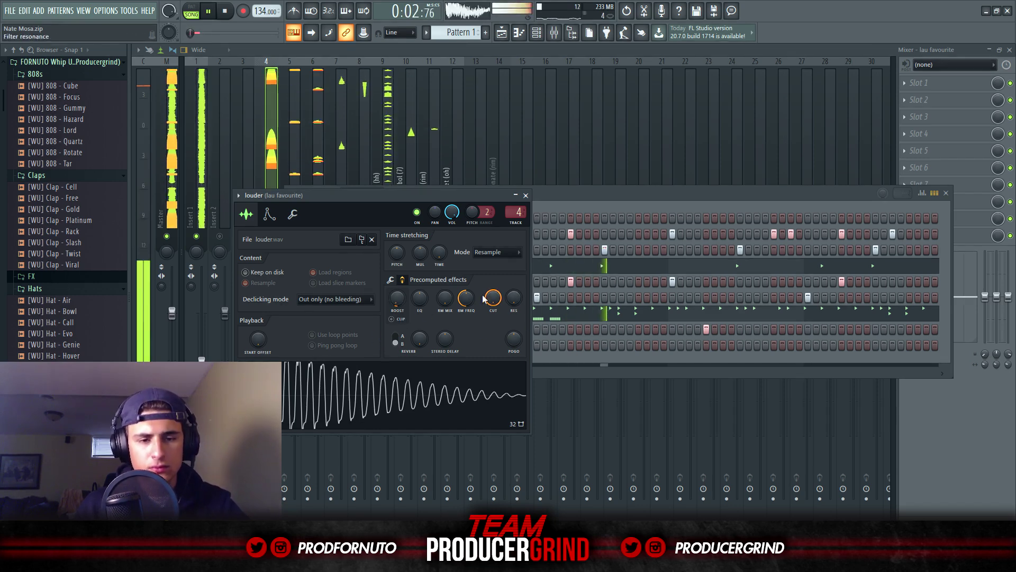
left_click(554, 203)
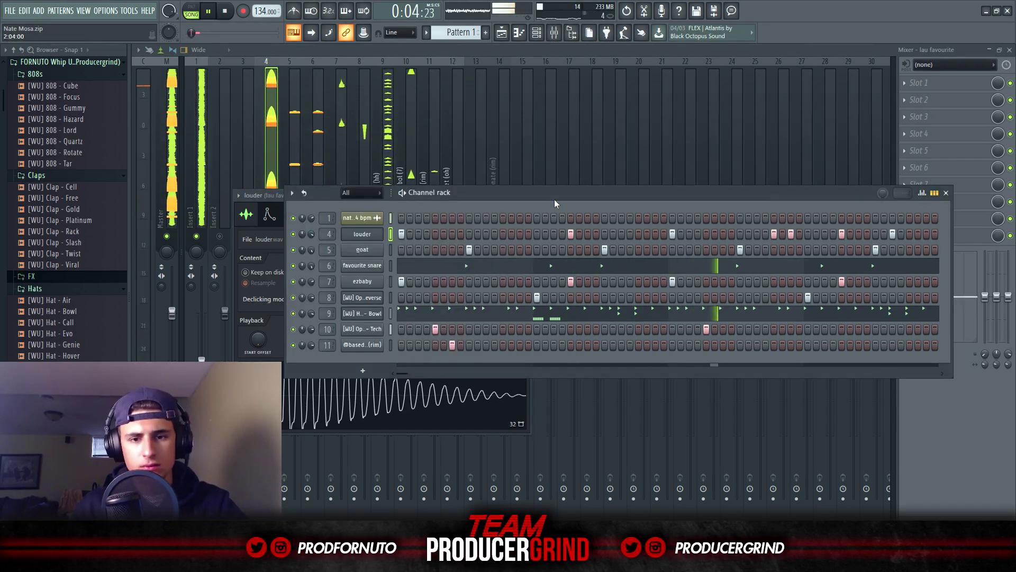
Delete the second note of the quick double hits in bars 3 and 7 of the louder pattern and return to the channel rack.
right_click(389, 235)
left_click(390, 235)
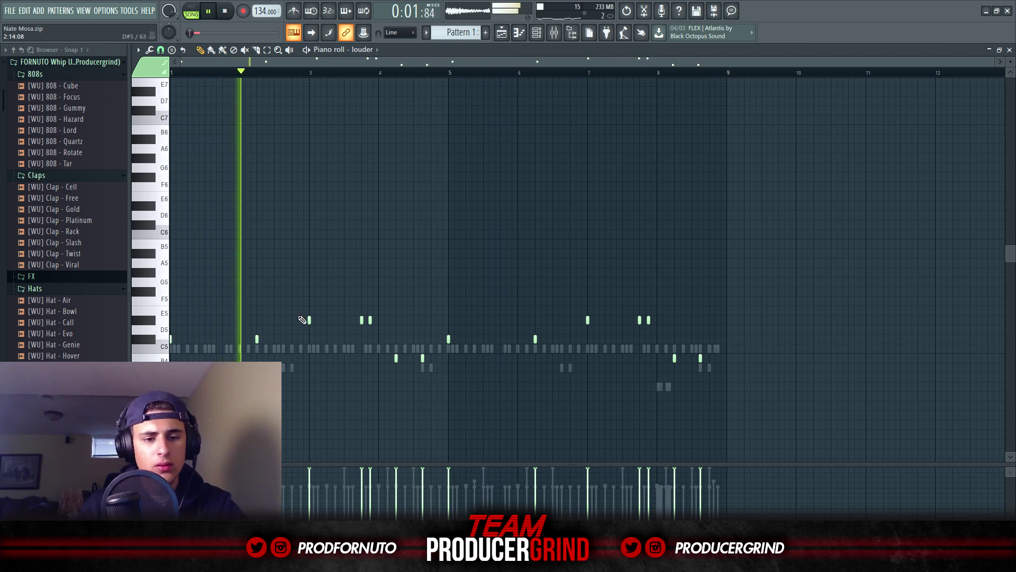
right_click(370, 320)
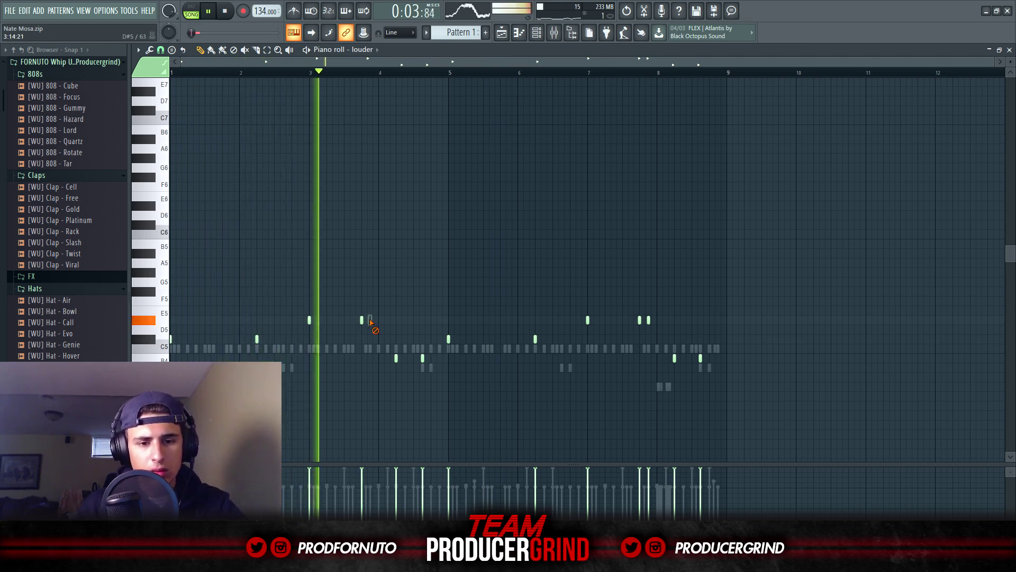
scroll(447, 348, "up", 1, "ctrl")
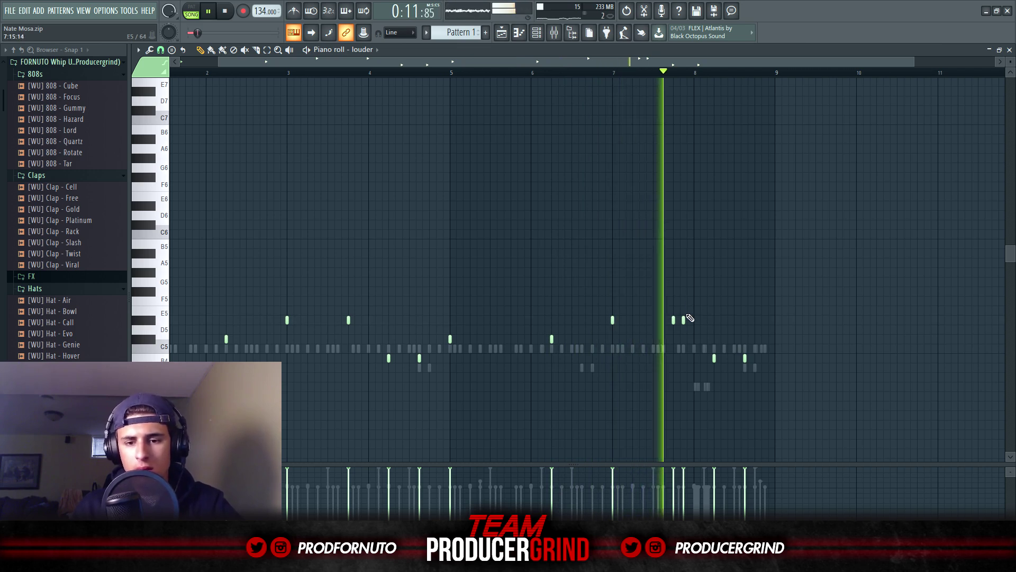
scroll(761, 361, "up", 4, "ctrl")
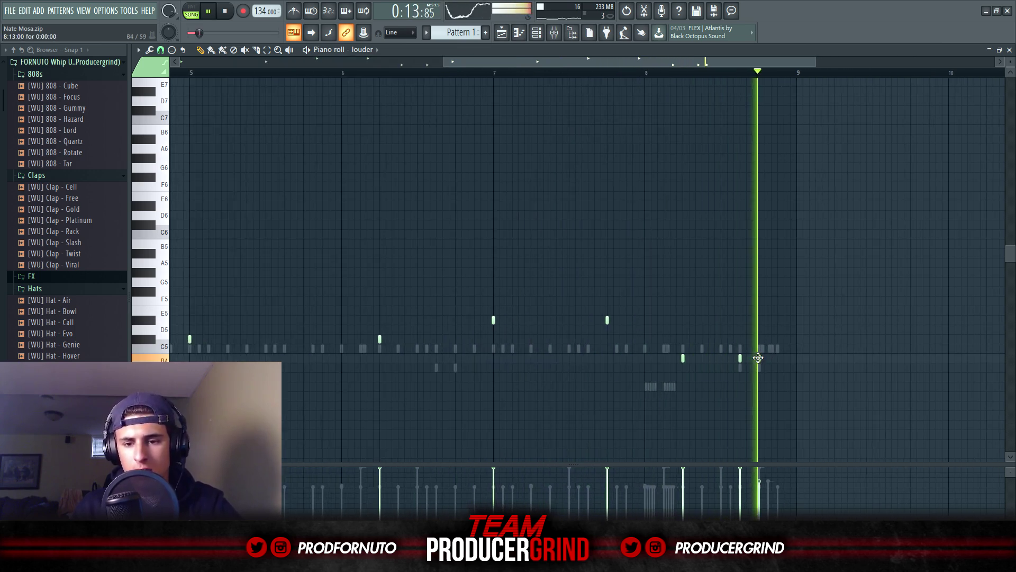
key("F6")
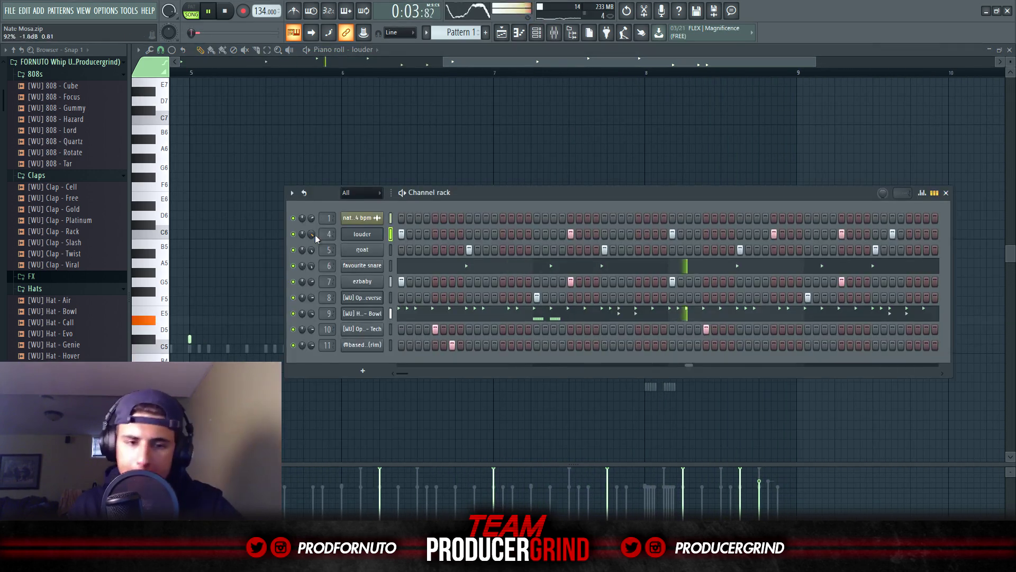
Load Fruity Fast Dist into the first effect slot of the lau favourite mixer track with the Some Oomph preset.
key("F9")
left_click(904, 83)
mouse_move(911, 97)
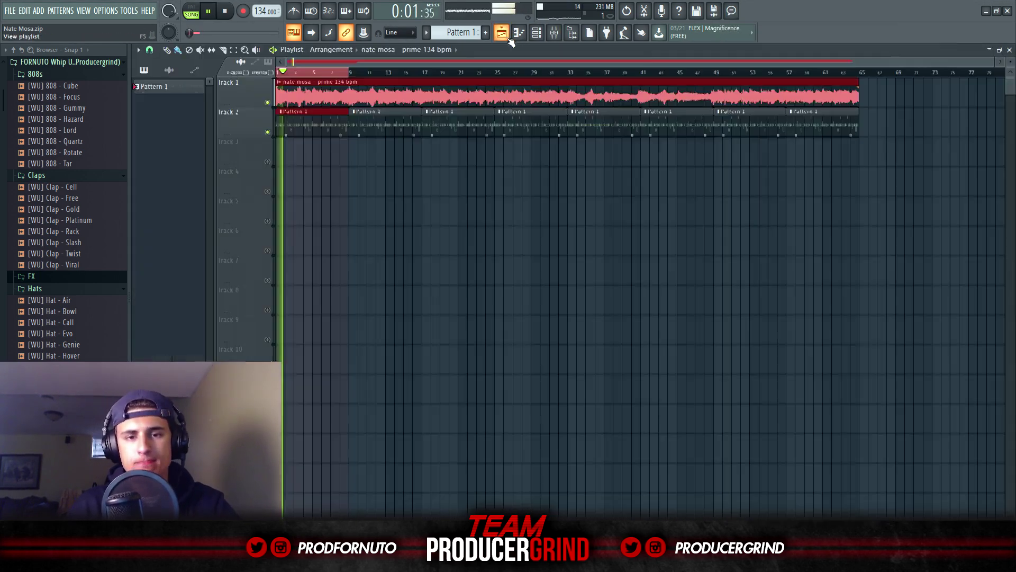
key("F6")
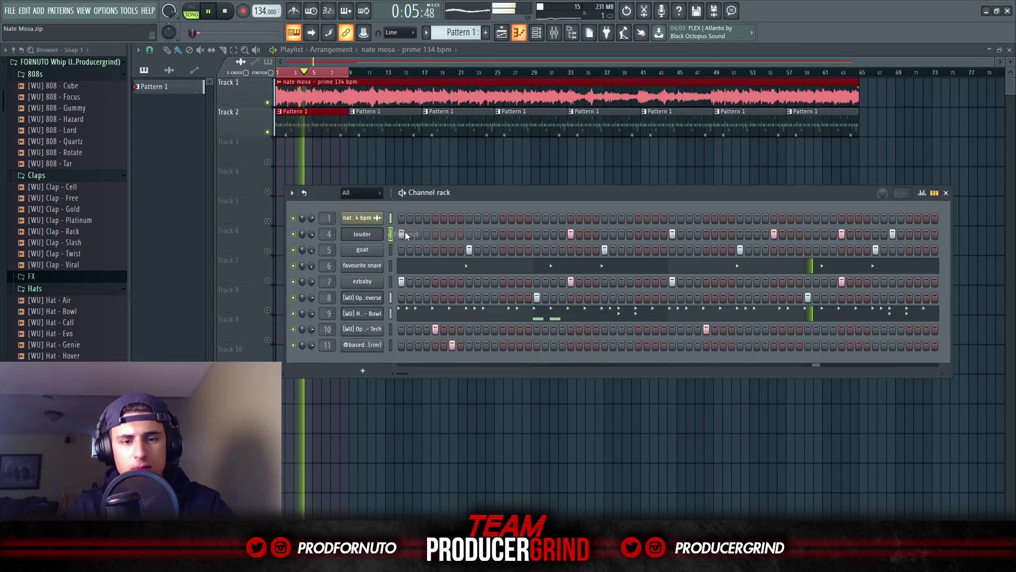
key("F7")
key("F9")
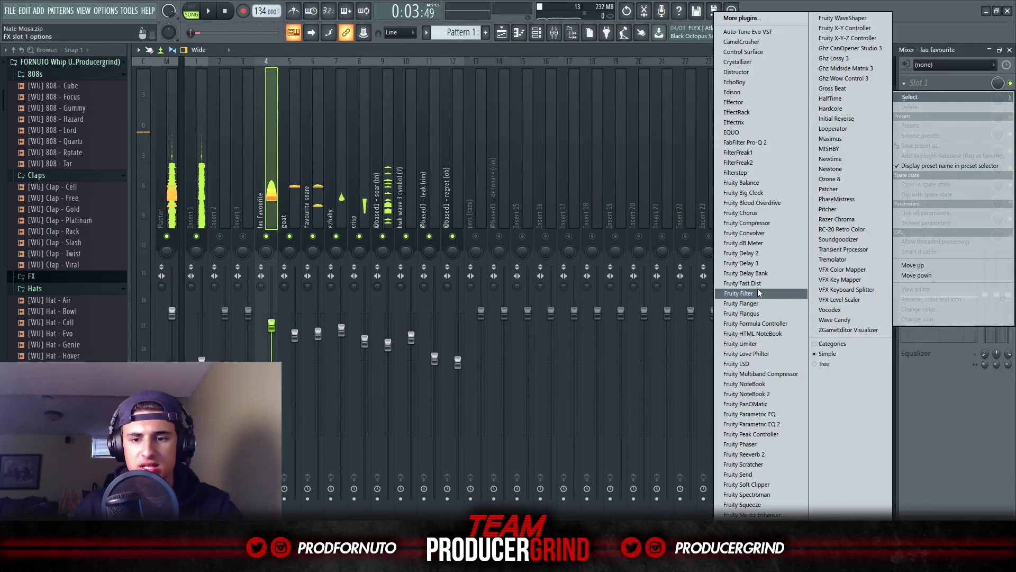
left_click(741, 283)
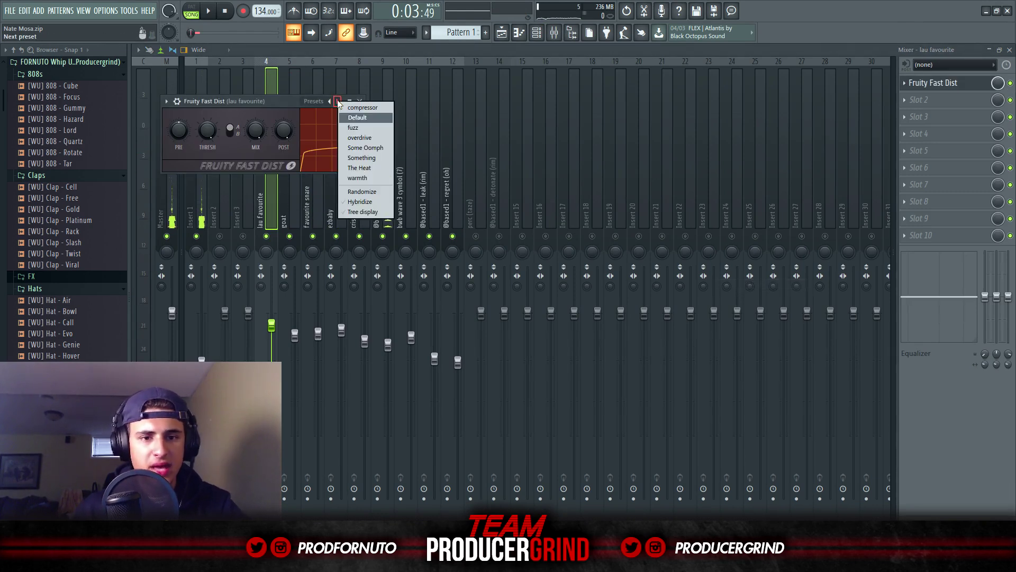
left_click(380, 149)
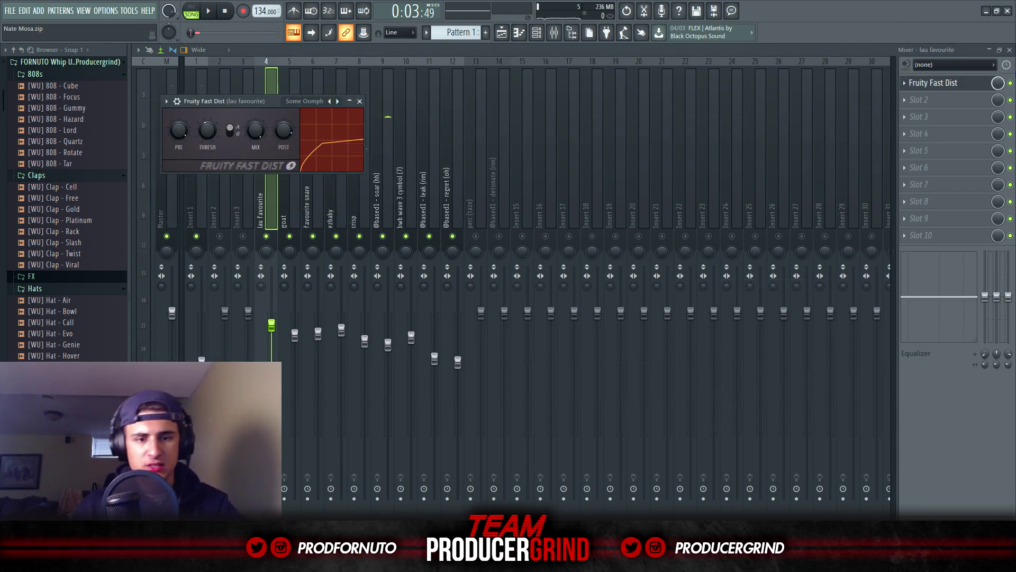
Turn the Fruity Fast Dist mix level down low while playing the lau favourite track soloed.
left_click_drag(998, 83, 999, 106)
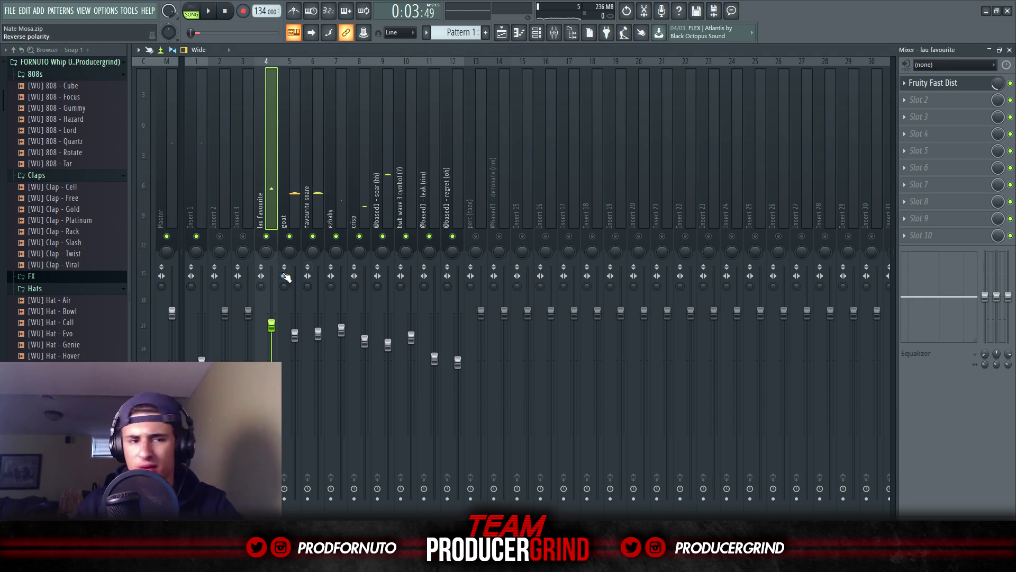
key("space")
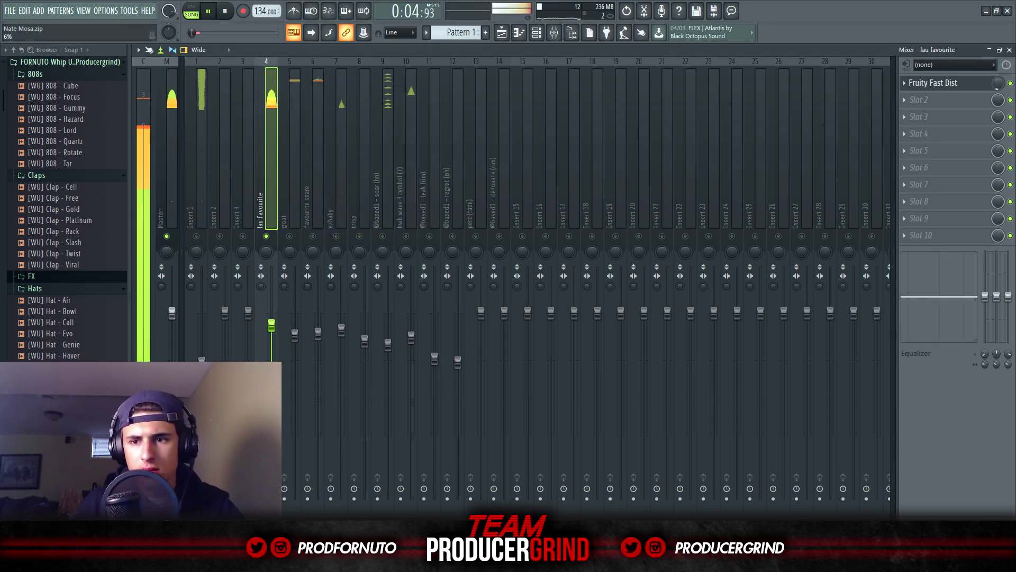
left_click_drag(998, 83, 998, 67)
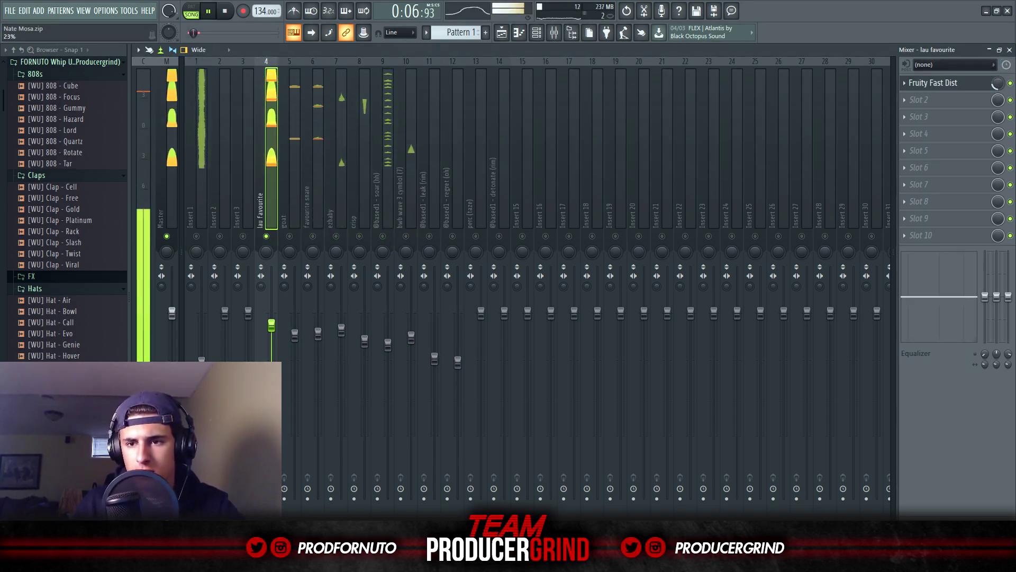
left_click_drag(999, 83, 999, 89)
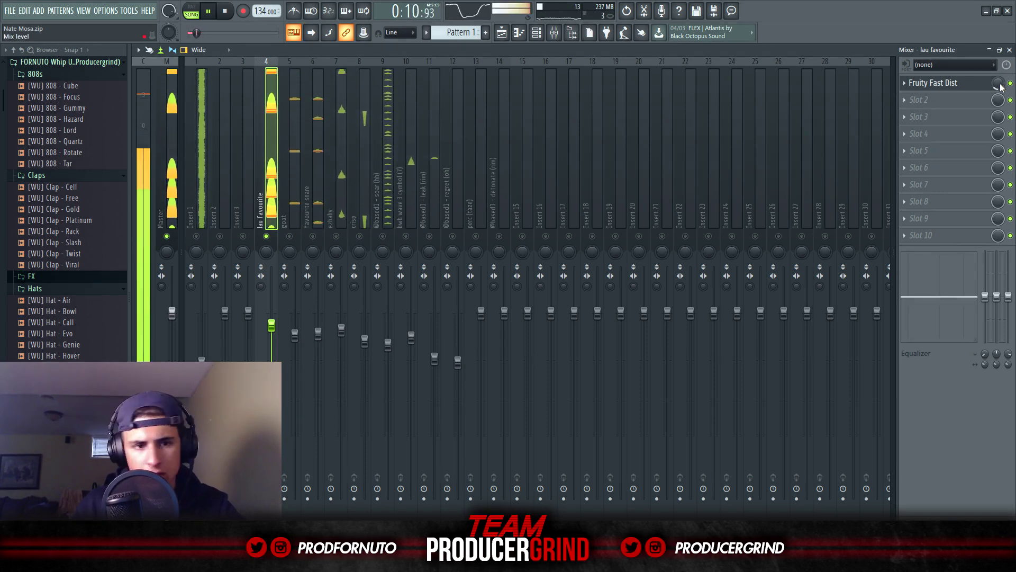
Unmute the melody on mixer Insert 1 alongside the 808 and open the louder channel's piano roll.
left_click(918, 99)
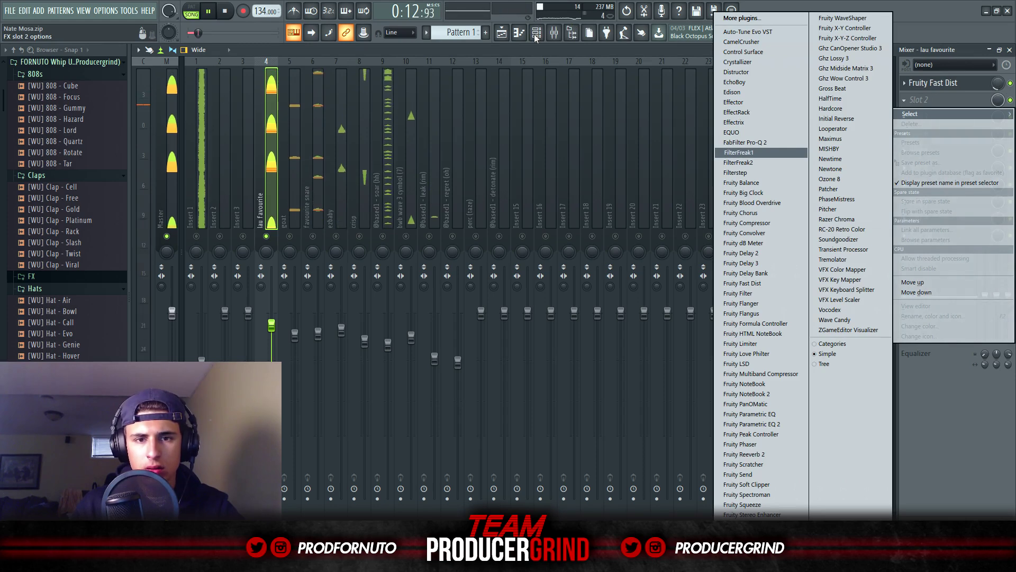
left_click(572, 31)
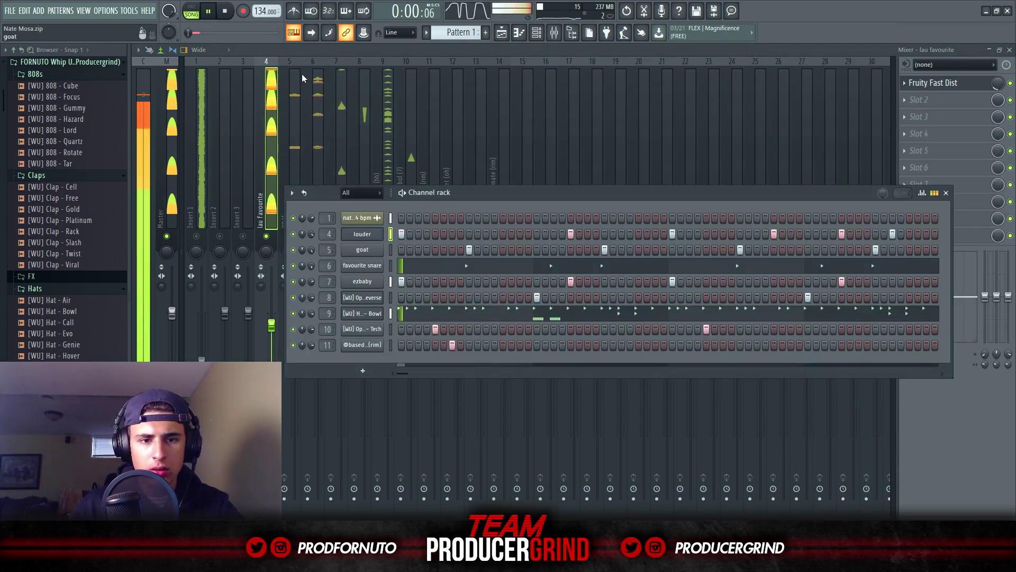
left_click(196, 236)
left_click(536, 32)
right_click(369, 238)
left_click(394, 235)
right_click(376, 236)
left_click(400, 237)
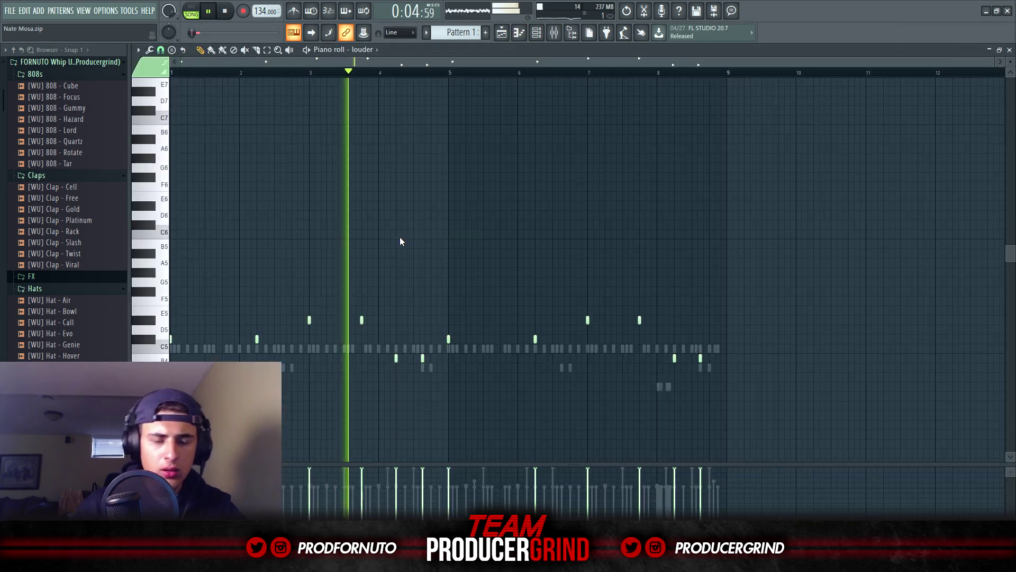
Raise all louder notes by two octaves and audition them against the melody from bar 3.
left_click(313, 73)
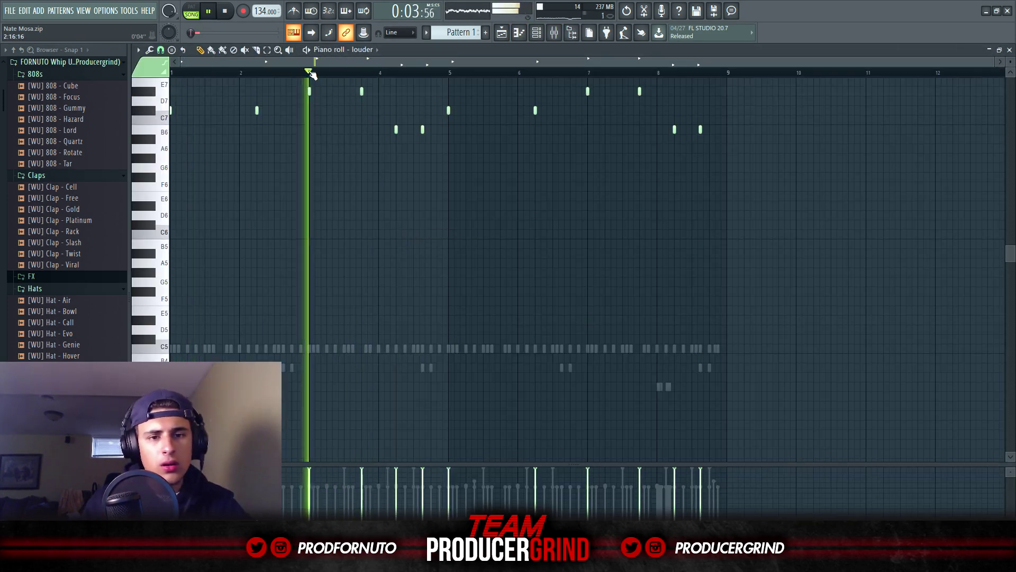
key("space")
key("space")
key("space")
key("space")
key("space")
scroll(619, 210, "up", 2)
mouse_move(710, 116)
left_mouse_down()
mouse_move(248, 136)
mouse_move(257, 157)
left_mouse_up()
key("space")
left_click(536, 187, "ctrl")
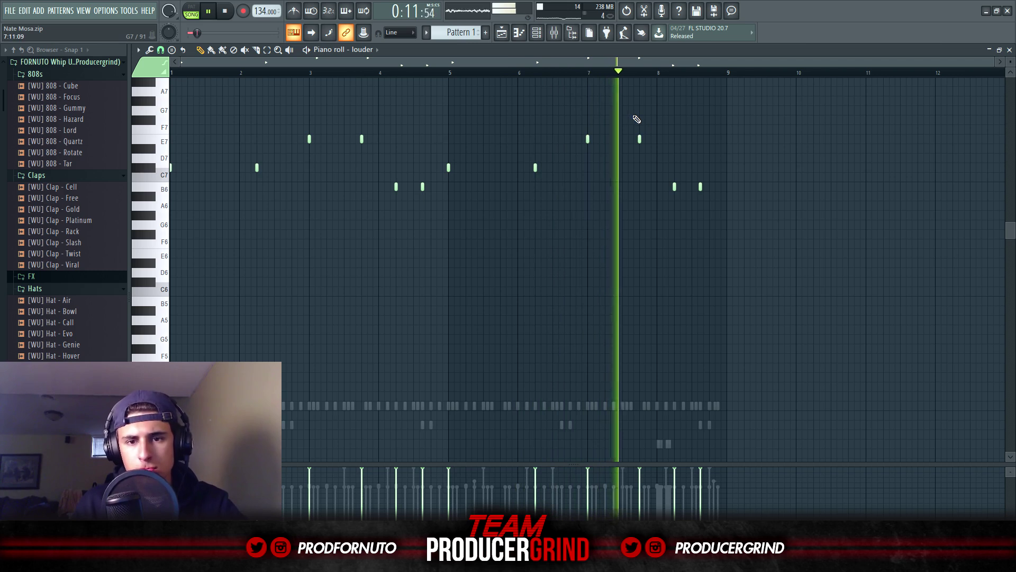
Replace the first B6 note in bar 8 of the louder pattern with an F#7 note.
key("space")
key("space")
right_click(674, 186)
key("space")
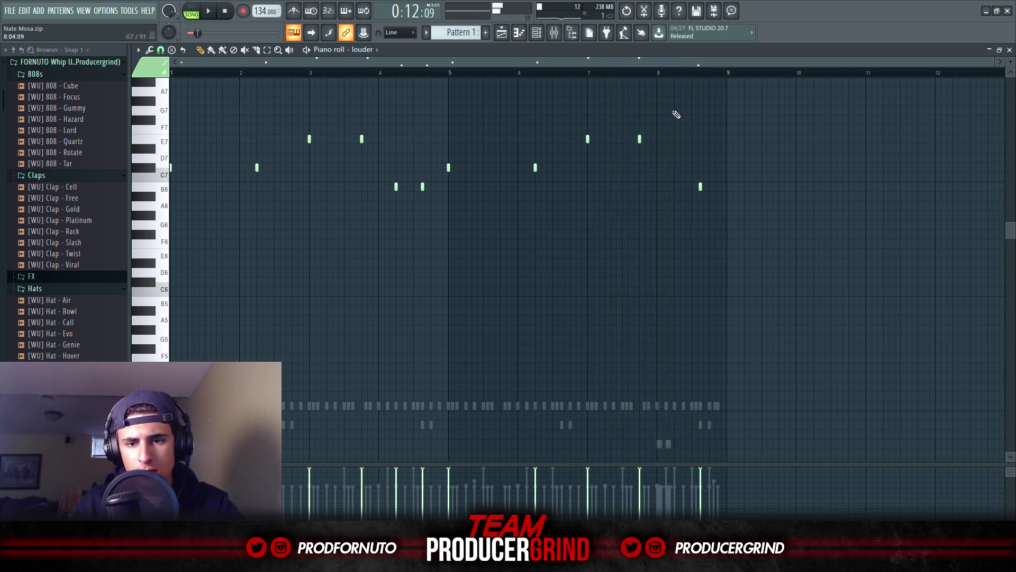
left_click_drag(677, 123, 671, 118)
key("space")
Add a G#7 note late in bar 8 of the louder pattern and delete the B6 note at that spot.
left_click(704, 119)
key("space")
scroll(700, 108, "up", 2)
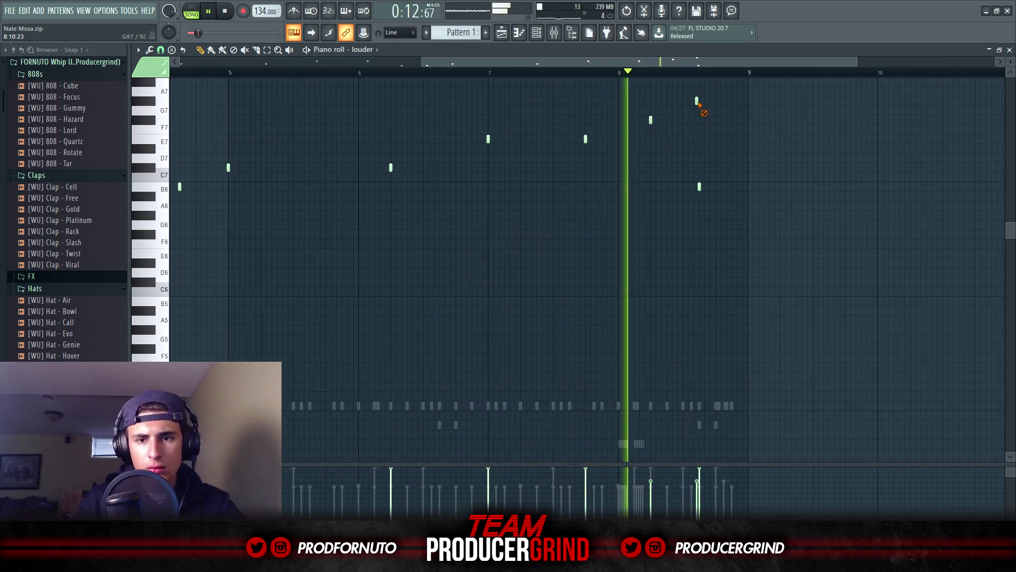
key("space")
key("space")
right_click(700, 186)
key("space")
left_click_drag(697, 464, 698, 436)
Lower all louder notes by two octaves, play the loop and return to the channel rack.
key("ctrl+a")
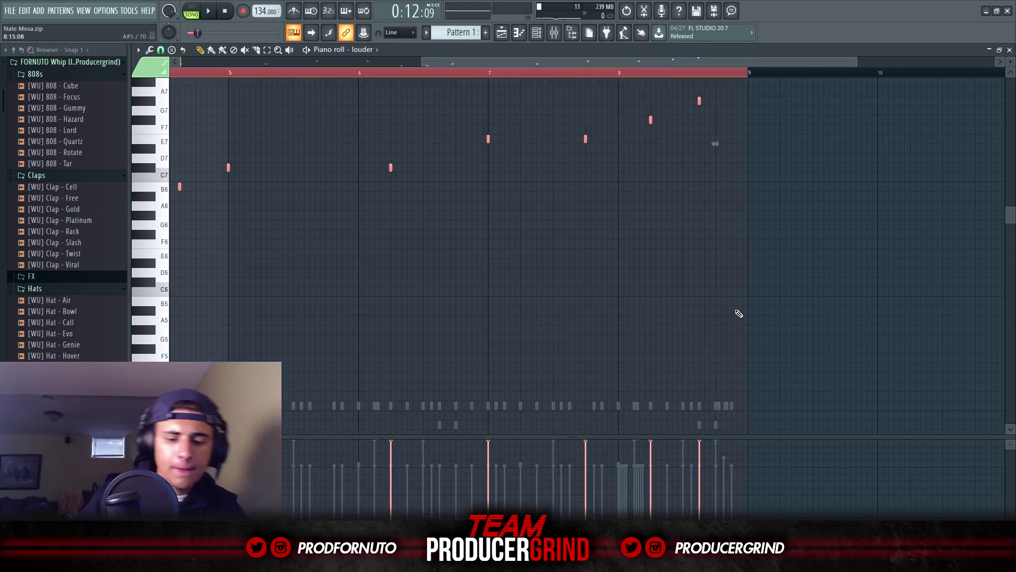
key("space")
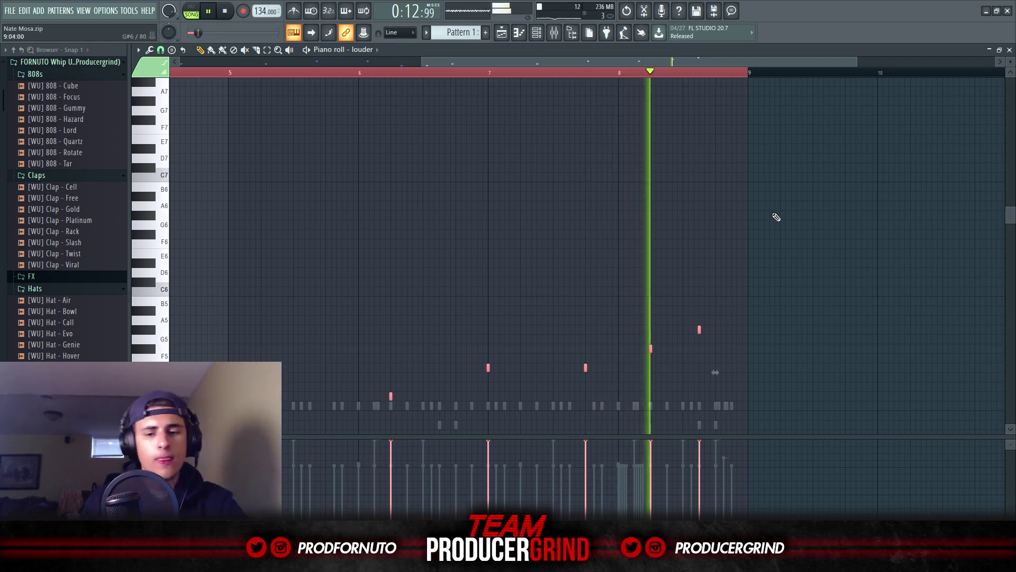
left_click(537, 33)
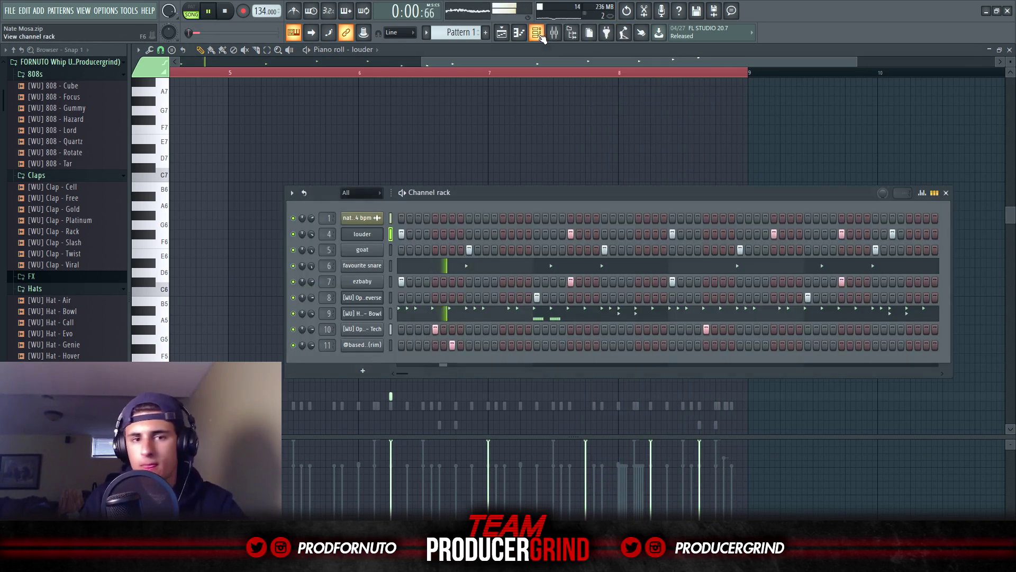
left_click(564, 31)
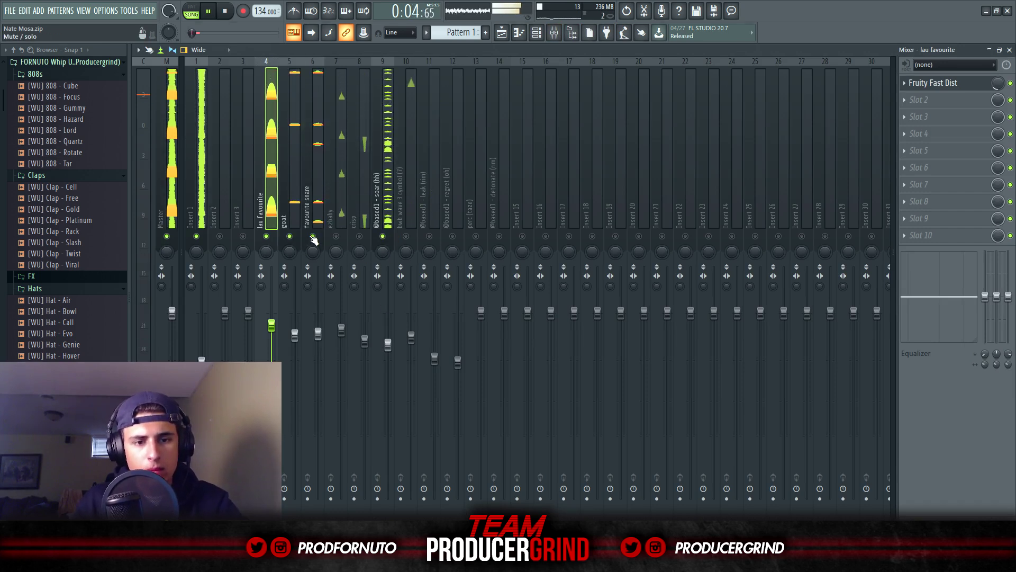
left_click_drag(318, 334, 295, 337)
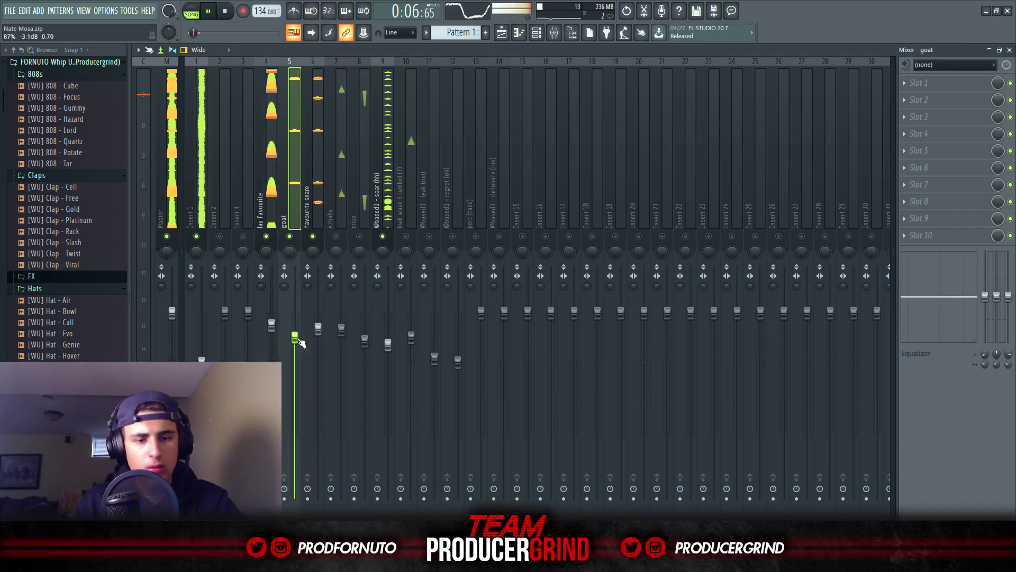
right_click(402, 240)
left_click_drag(388, 345, 388, 334)
left_click_drag(295, 338, 271, 320)
left_click(294, 342)
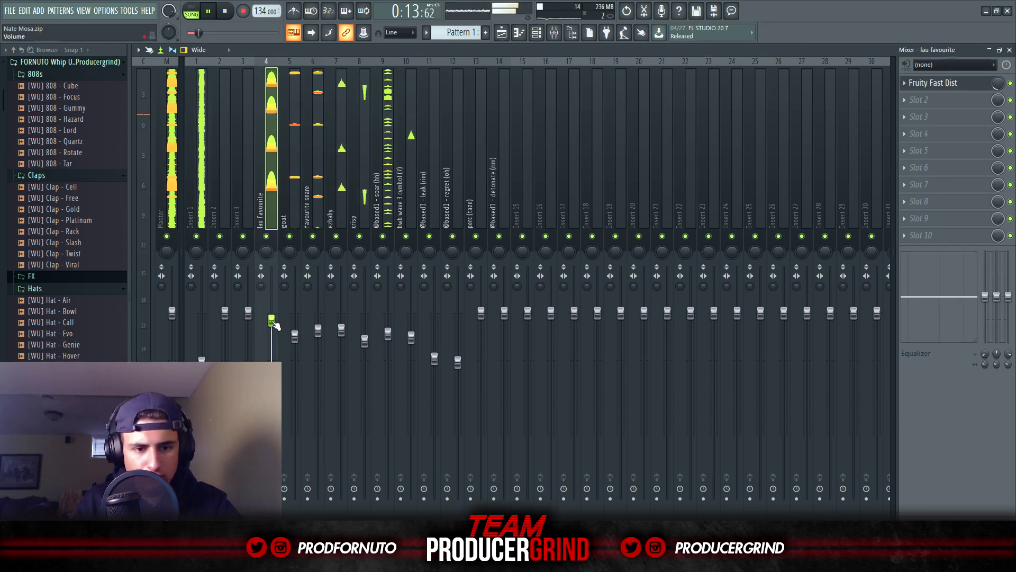
Change the first bar 8 note of the louder pattern to B4 and return to the playlist.
left_click(501, 33)
double_click(315, 133)
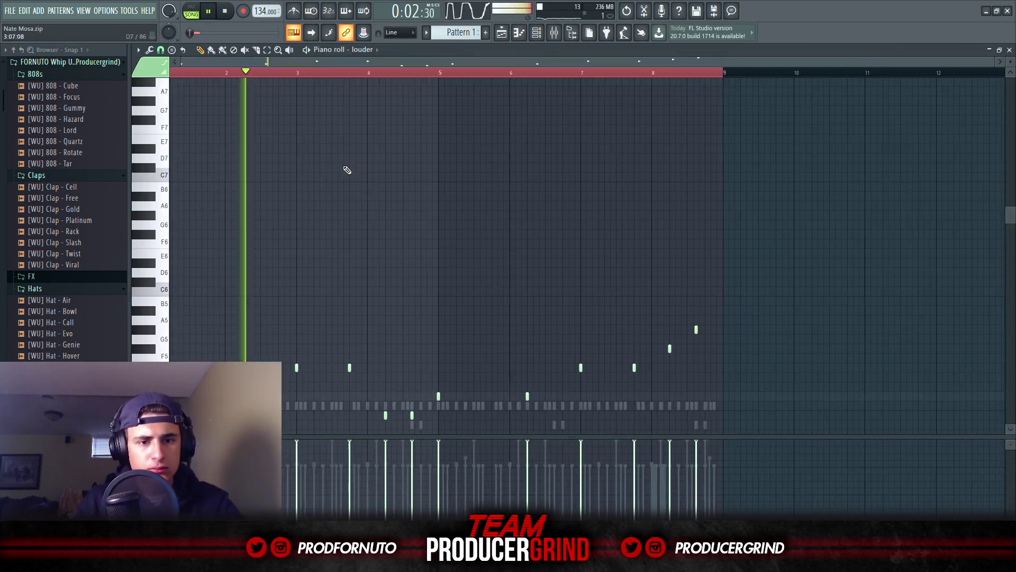
left_click_drag(690, 214, 668, 199)
key("ctrl+Down")
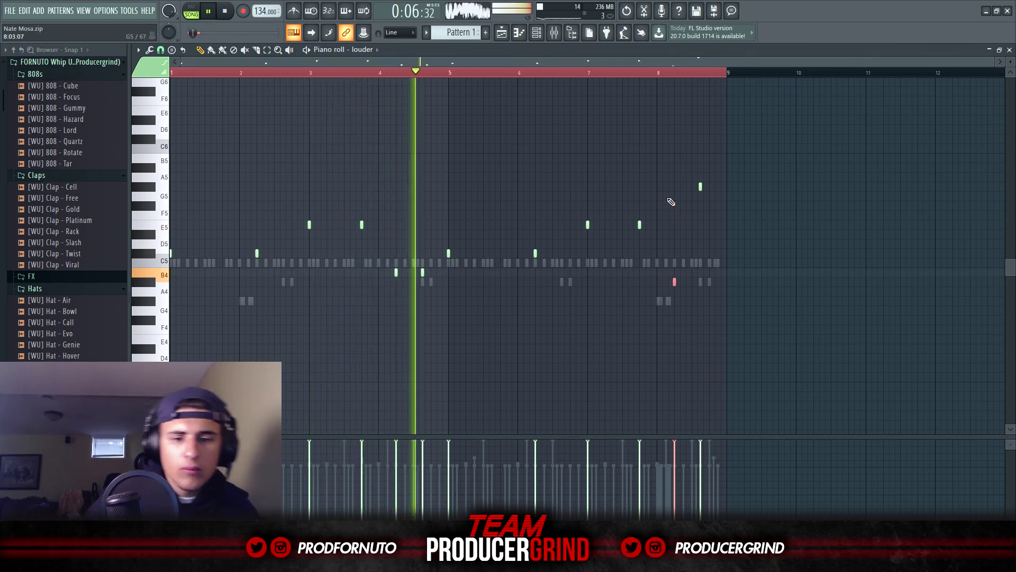
key("Up")
key("Up")
key("Up")
key("Up")
key("Up")
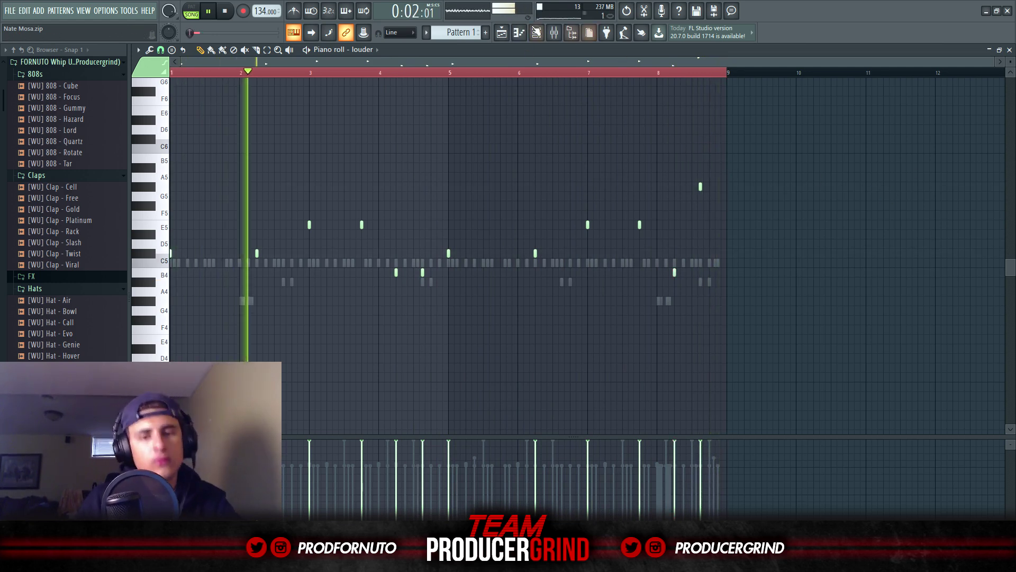
key("F5")
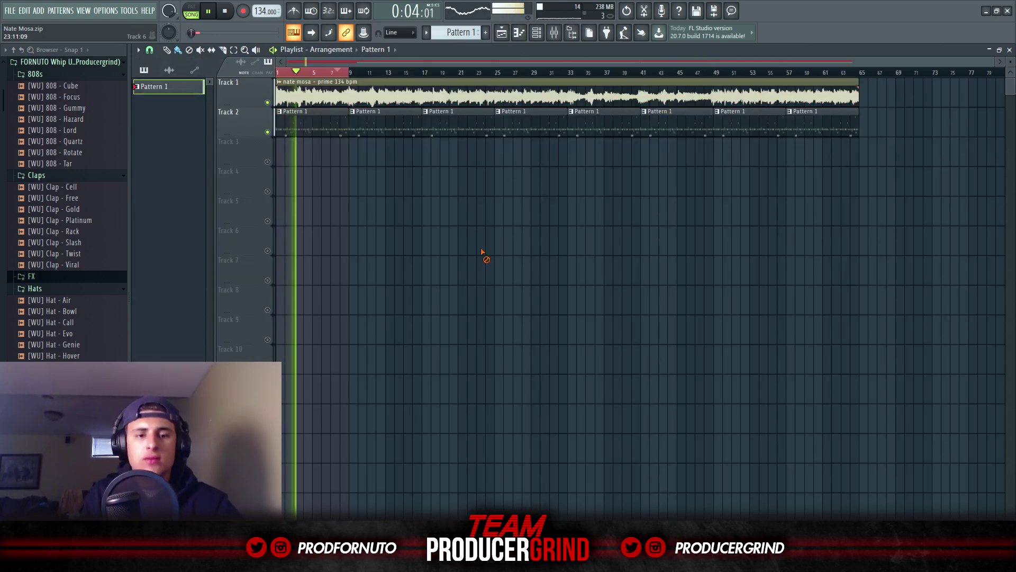